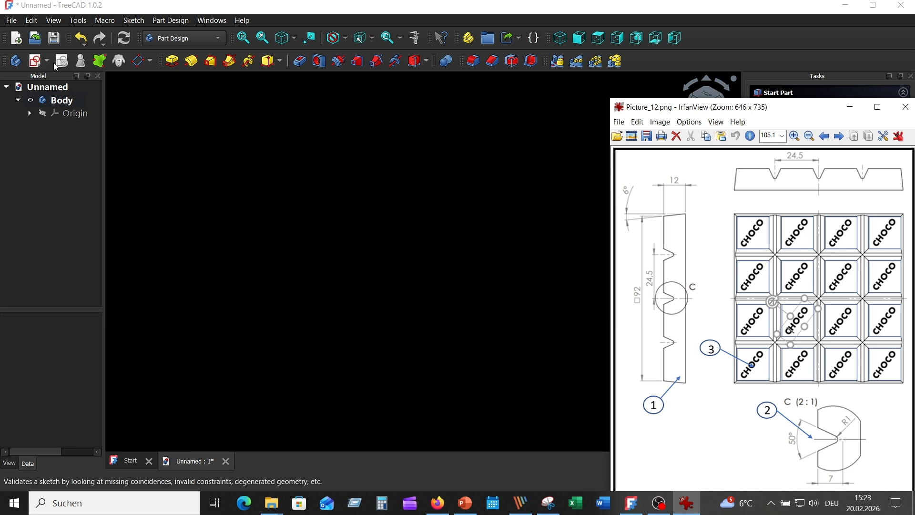
Step: Start a new sketch on the XZ plane of the body
click(187, 125)
click(35, 61)
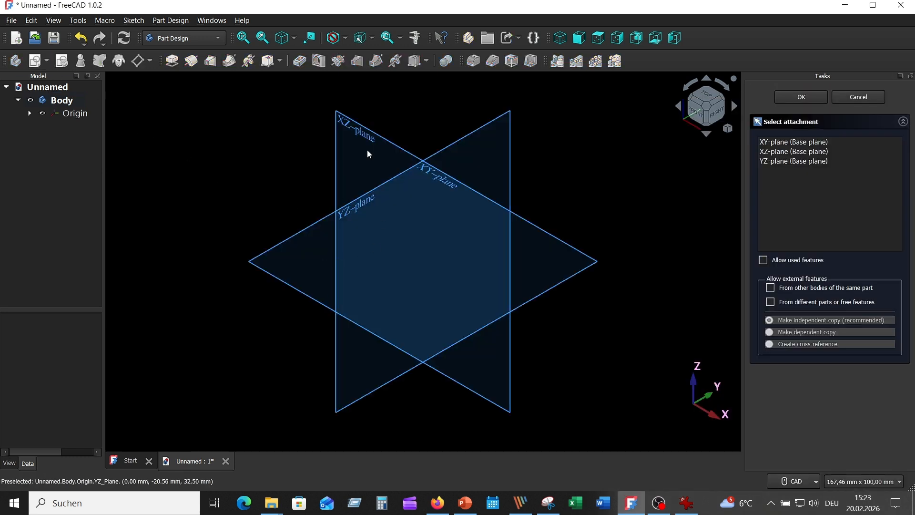
click(364, 127)
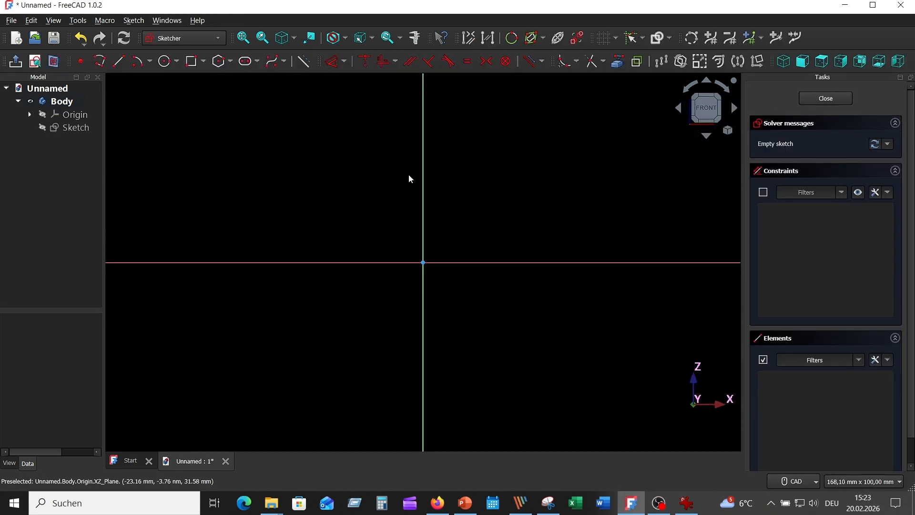
Step: Draw a 92 mm wide, 12 mm high rectangle with one corner at the origin, and close the sketch
click(193, 61)
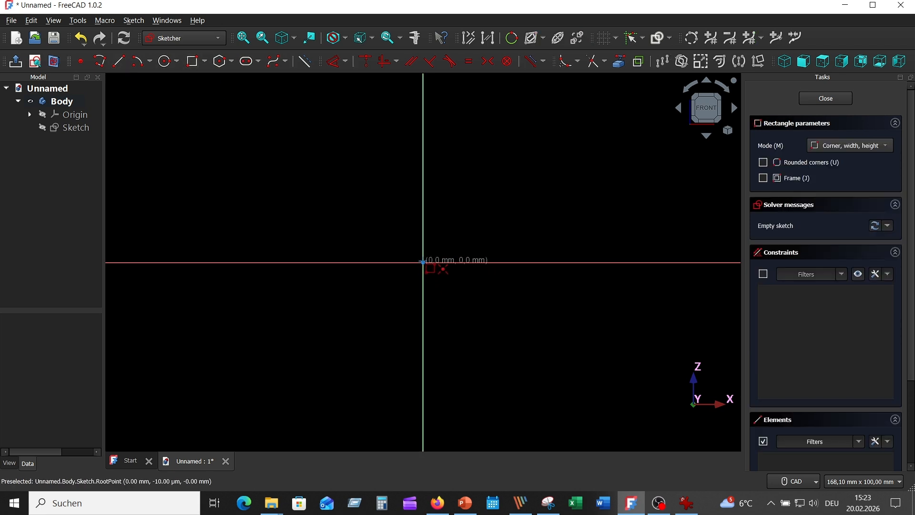
click(423, 262)
text(92)
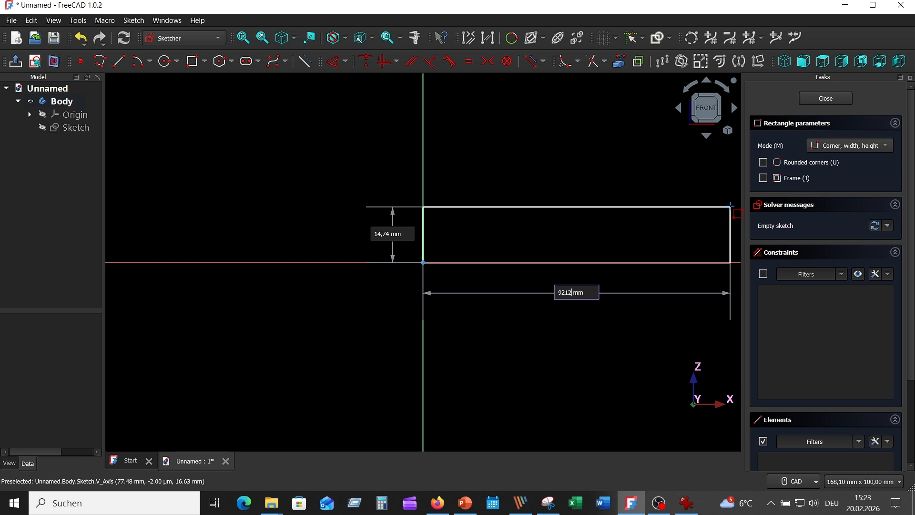
key(Tab)
text(12)
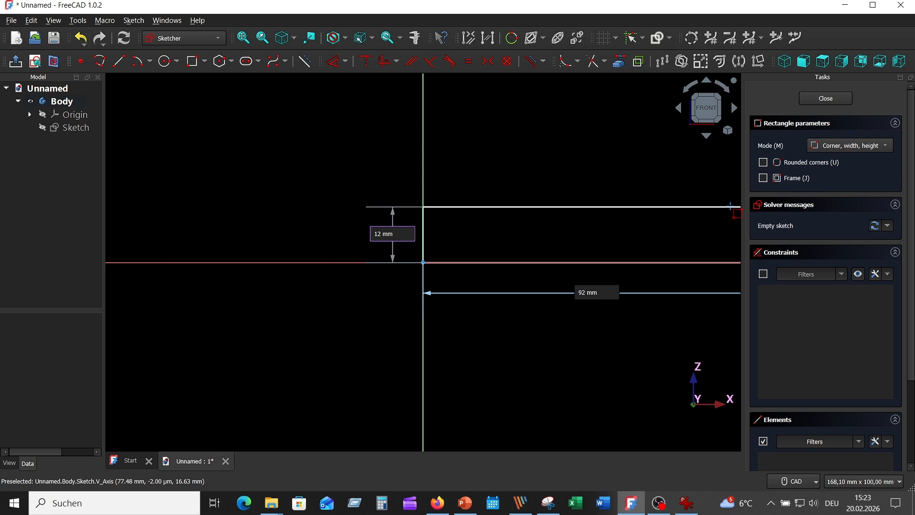
key(Return)
middle_drag(661, 233, 520, 241)
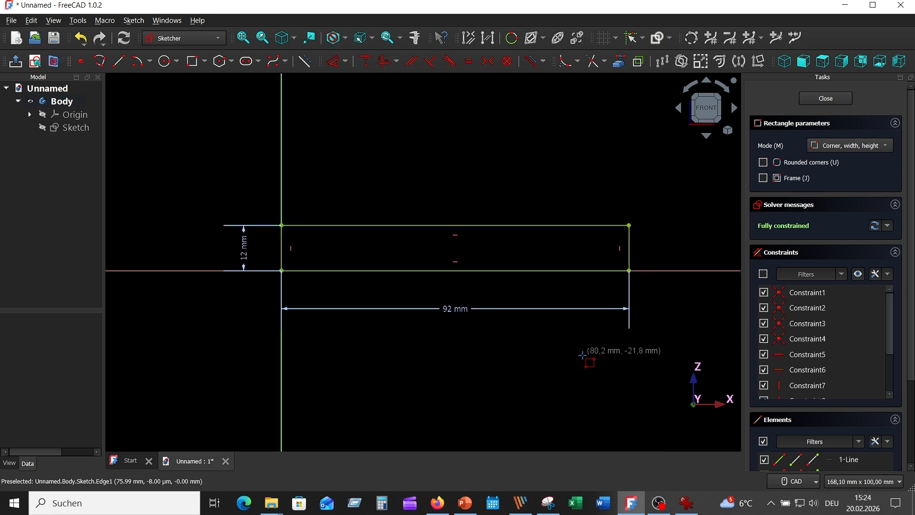
key(Escape)
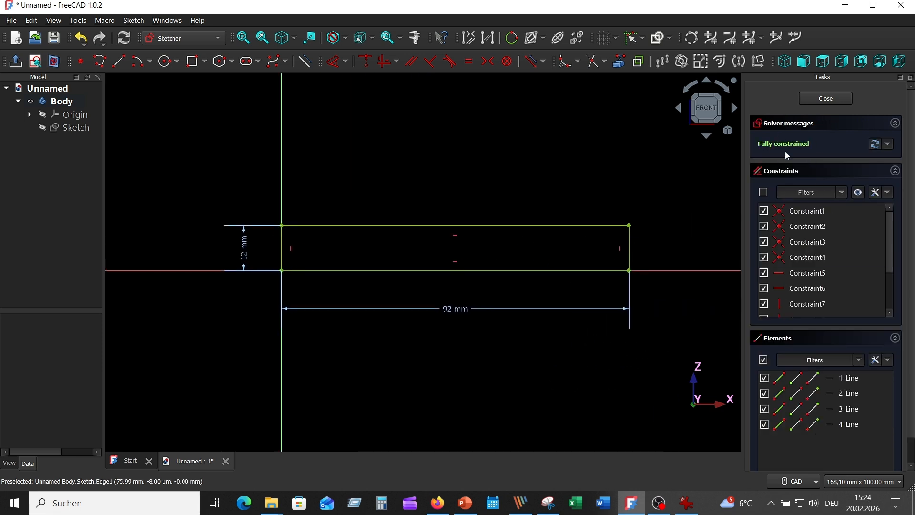
click(832, 97)
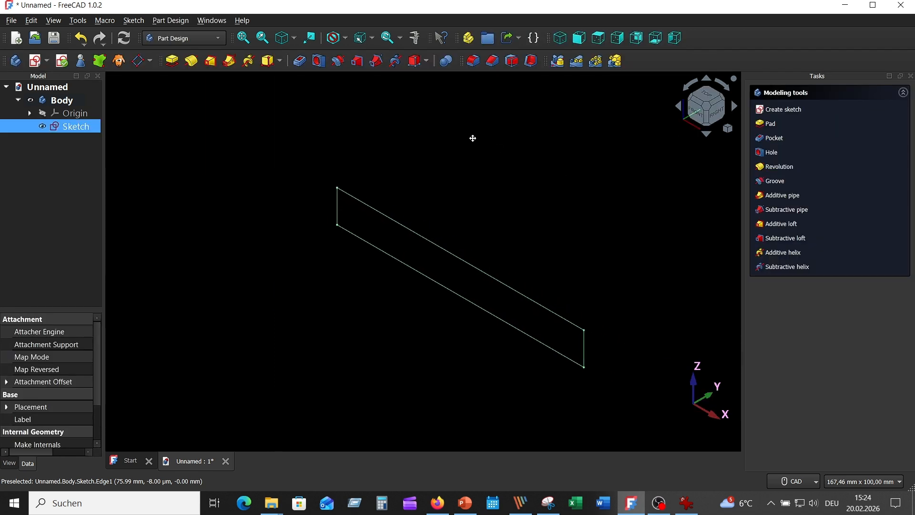
Step: Pad the rectangle sketch 92 mm in the reversed direction
click(174, 61)
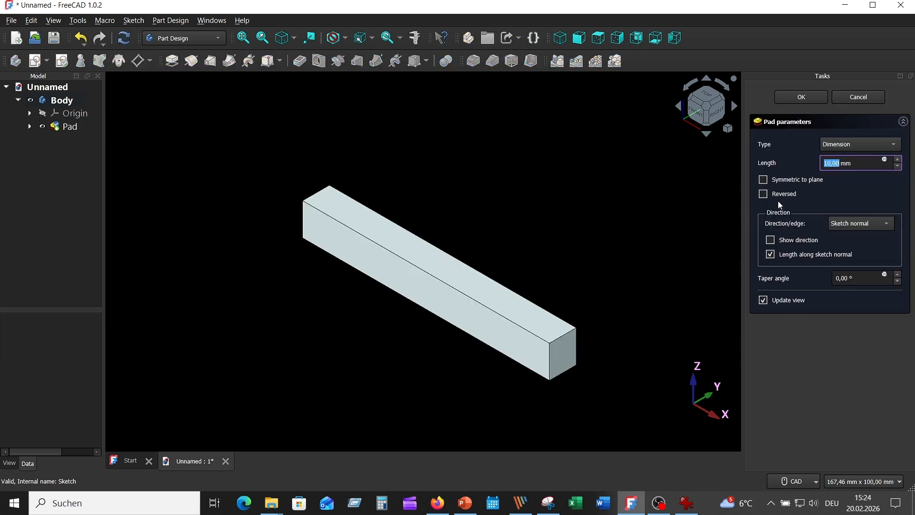
click(764, 194)
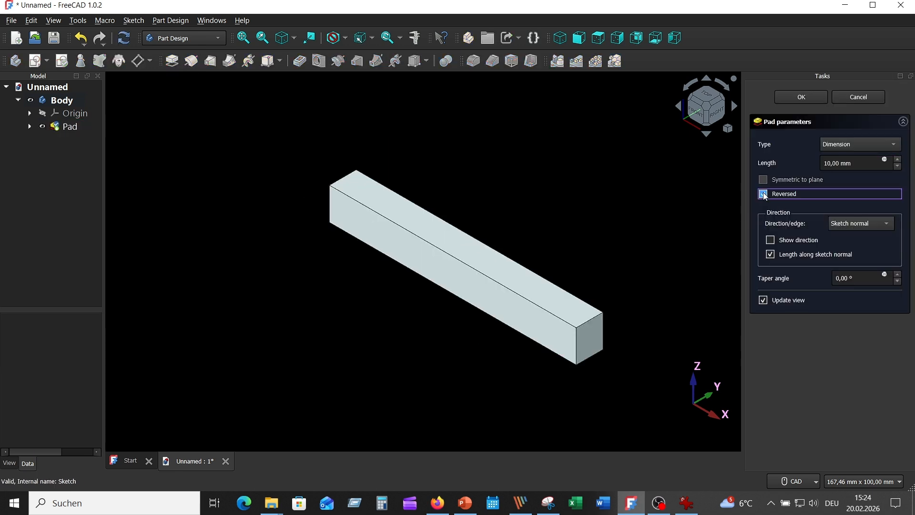
click(831, 163)
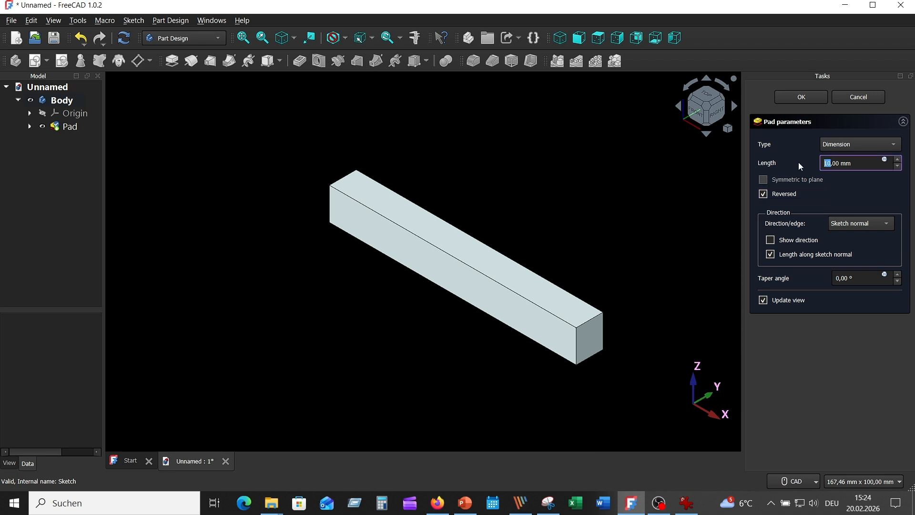
text(92)
click(811, 98)
Step: Start a Draft on the block and select its four side faces
middle_drag(578, 195, 462, 236)
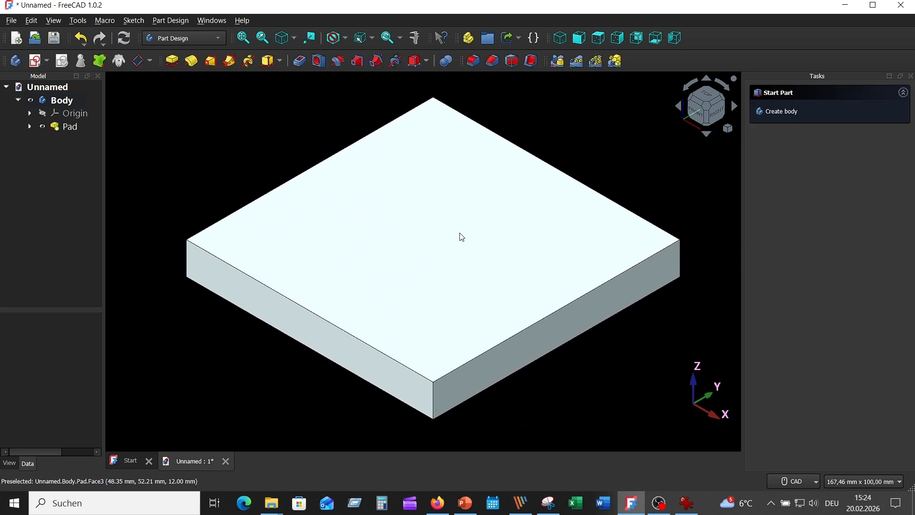
scroll(517, 230, down, 3)
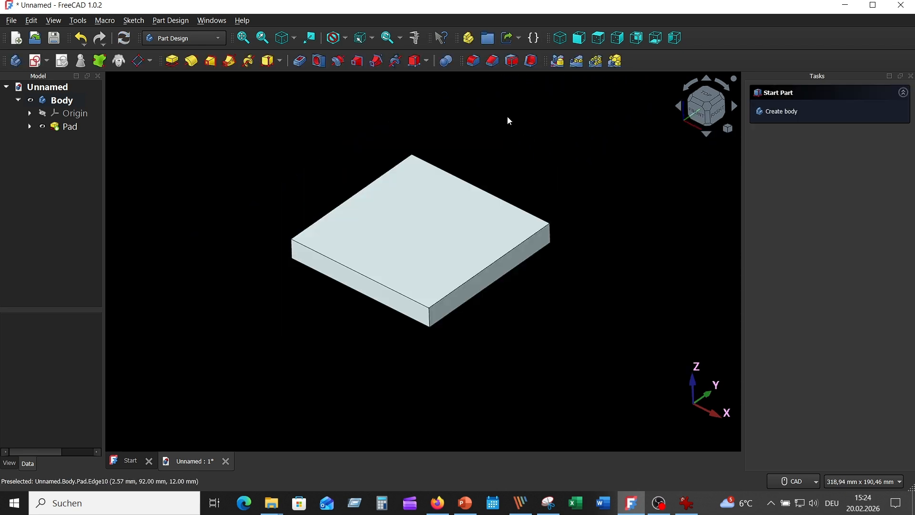
click(512, 62)
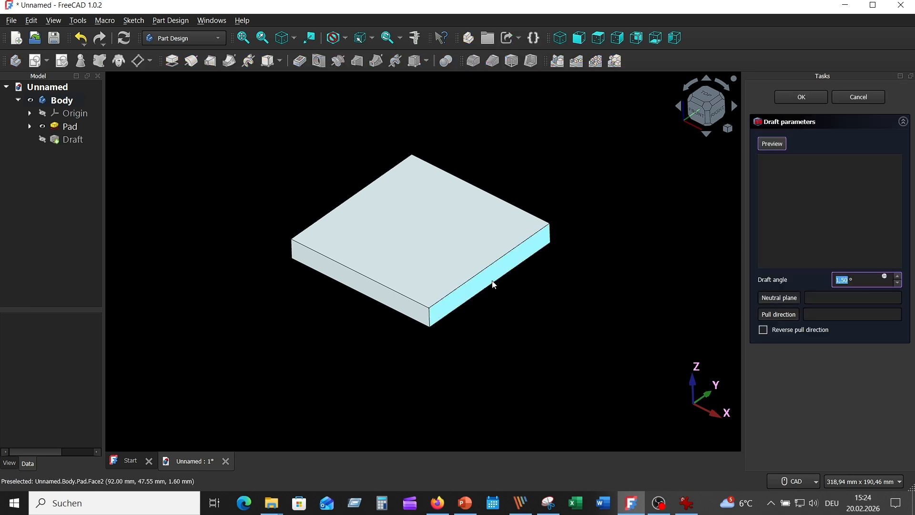
click(477, 291)
click(388, 296)
middle_drag(566, 314, 547, 286)
scroll(557, 296, down, 2)
click(488, 239)
mouse_move(559, 237)
middle_down()
mouse_move(530, 243)
mouse_move(562, 253)
middle_up()
click(485, 246)
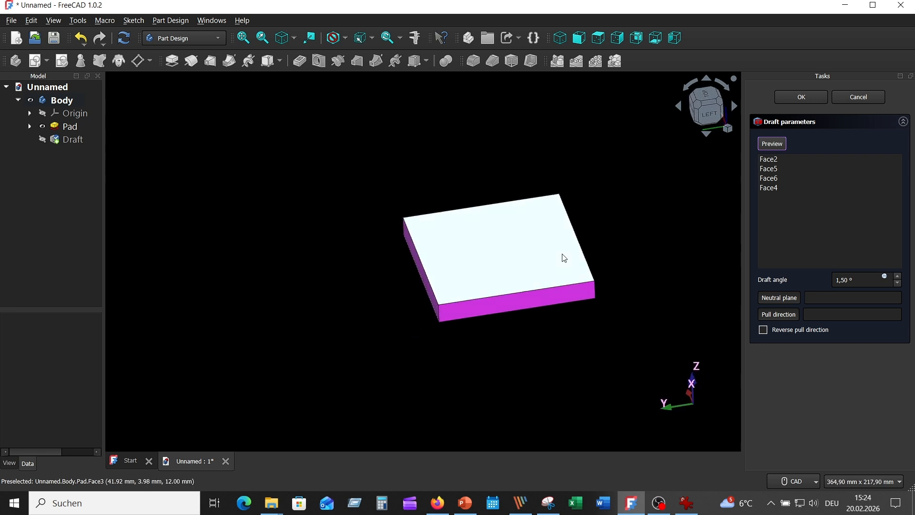
Step: Use the block's upper face as the neutral plane, set the draft angle to 6°, and accept the draft
click(777, 300)
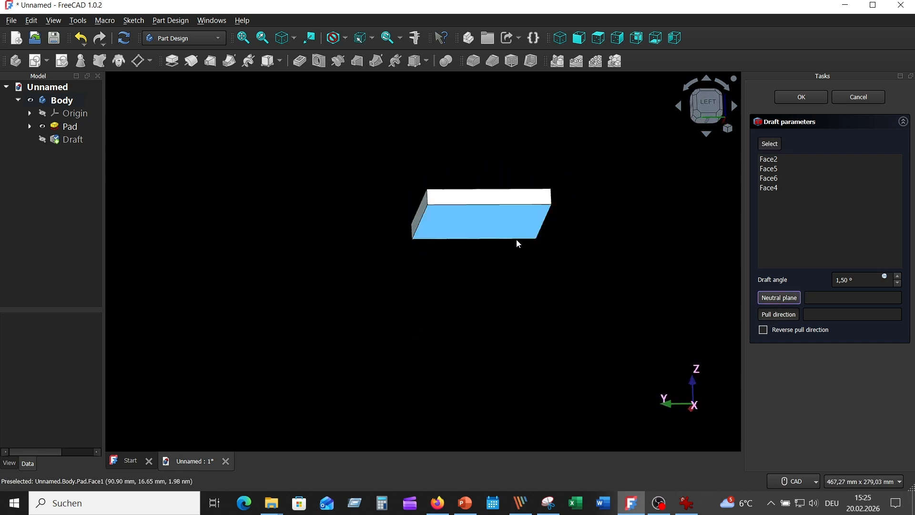
click(494, 224)
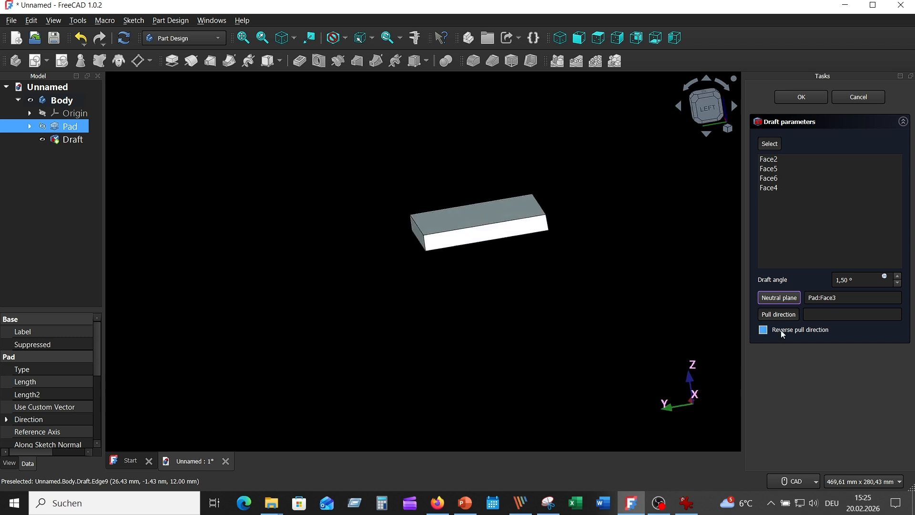
click(846, 279)
text(6)
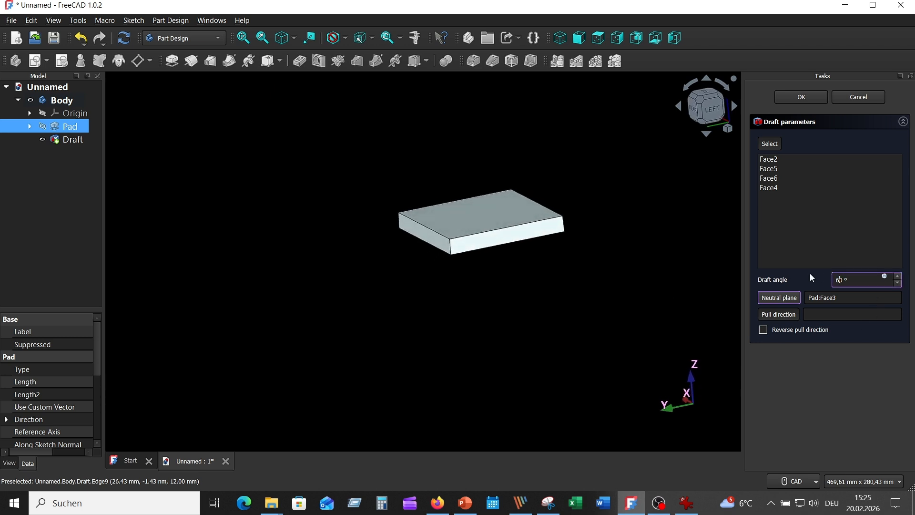
click(852, 330)
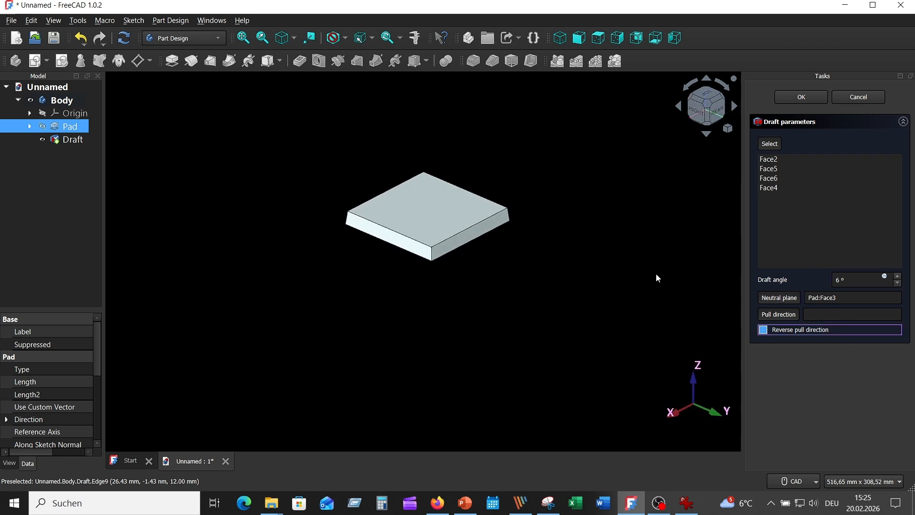
click(807, 94)
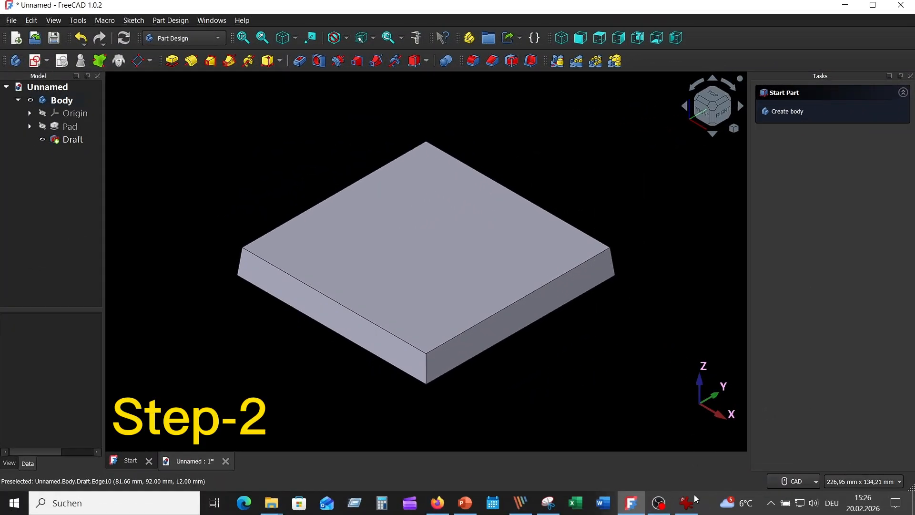
Step: Consult the reference drawing for the groove detail, and start a new sketch on the XZ plane
click(687, 503)
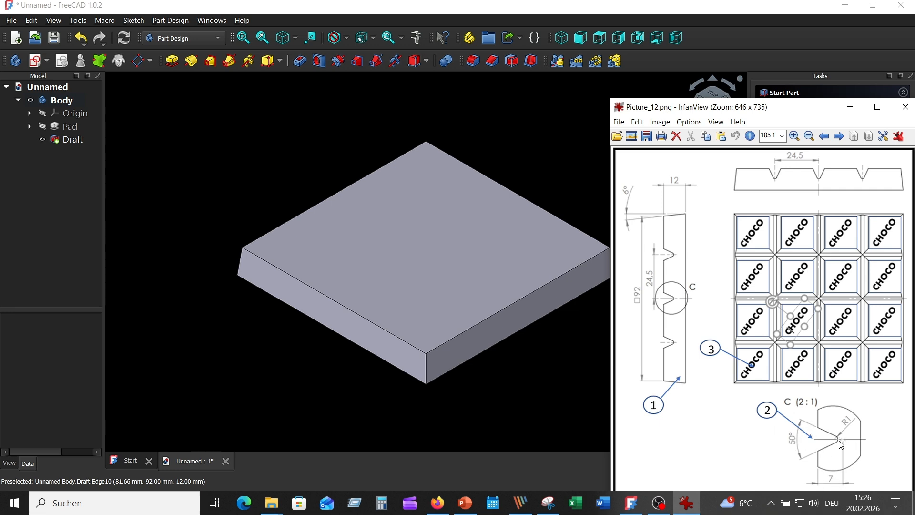
click(131, 101)
click(35, 61)
scroll(289, 240, down, 5)
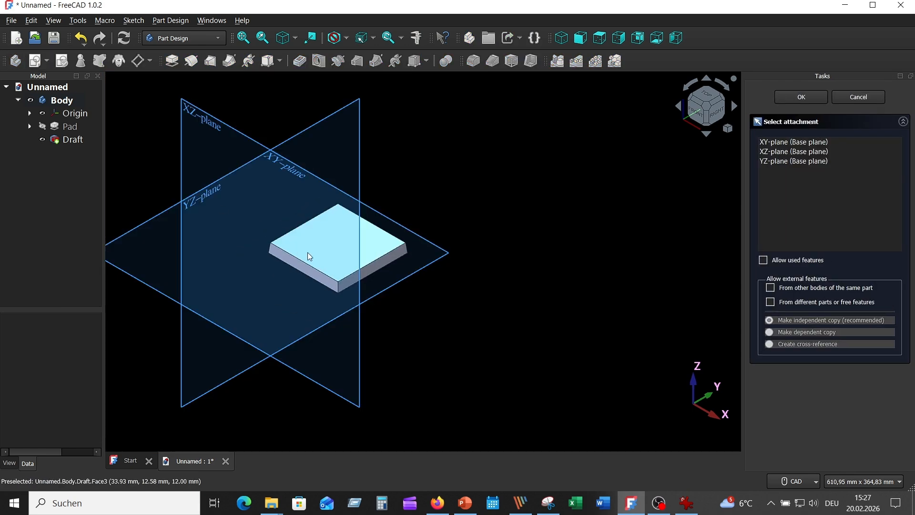
middle_drag(371, 277, 510, 137)
scroll(494, 159, down, 1)
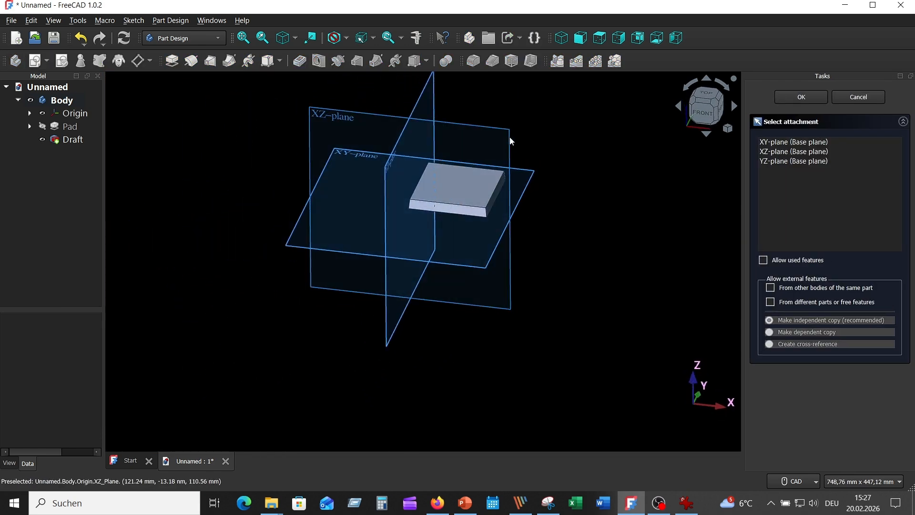
click(510, 136)
Step: Draw a vertical construction line about 19 mm long, rising from the horizontal axis near the left end of the block
scroll(532, 189, up, 3)
scroll(453, 156, up, 3)
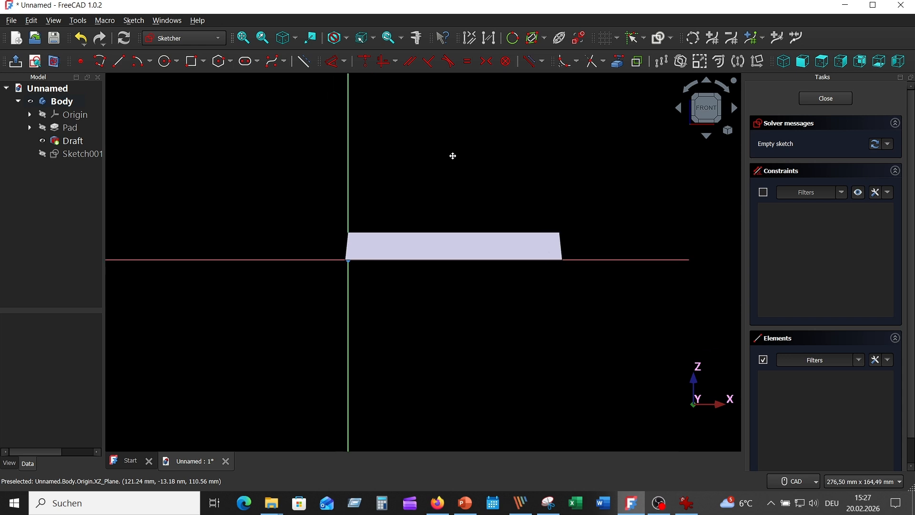
scroll(412, 143, up, 3)
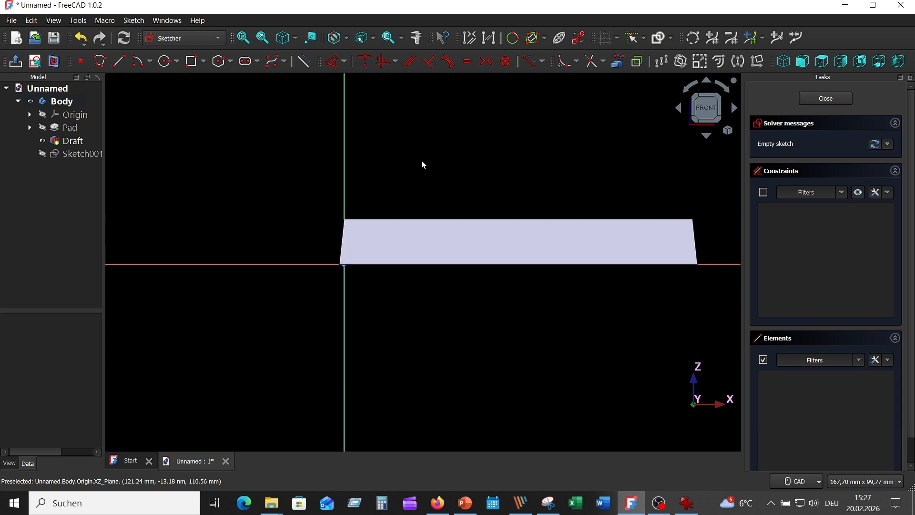
scroll(438, 158, up, 3)
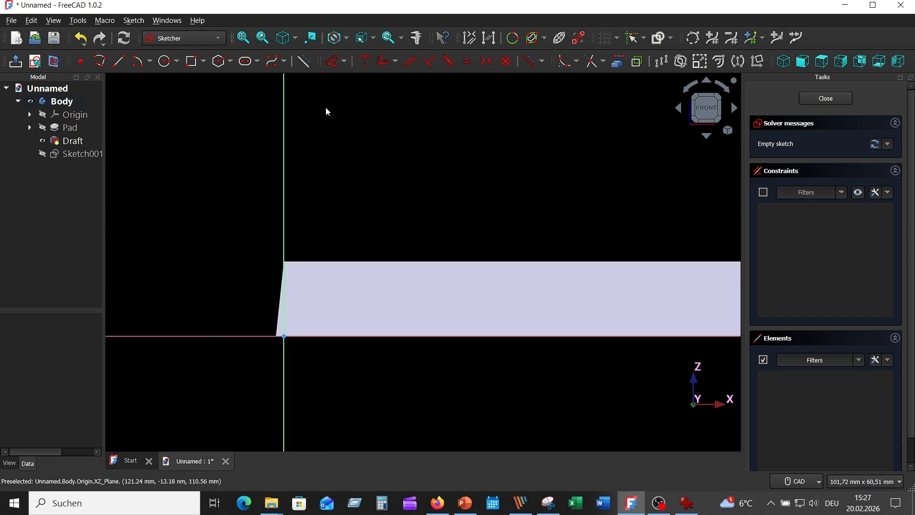
click(118, 61)
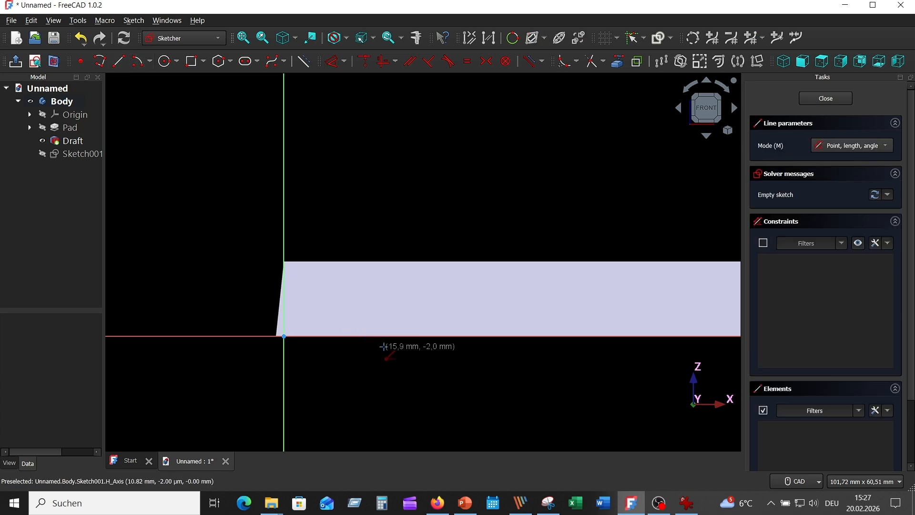
click(375, 336)
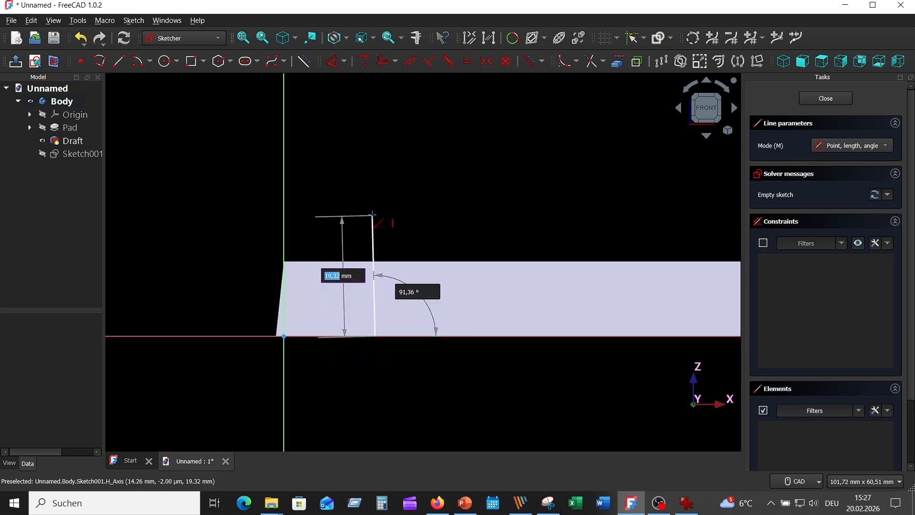
click(374, 215)
right_click(373, 234)
click(375, 233)
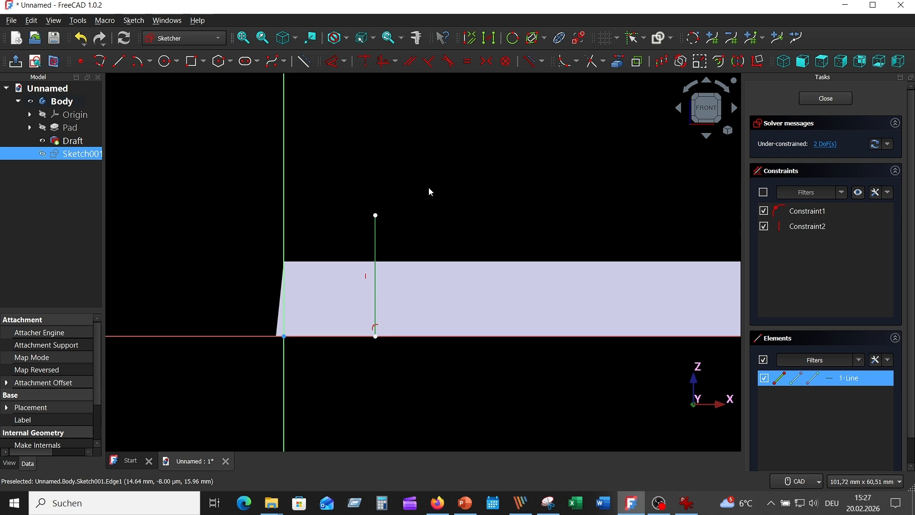
click(305, 61)
Step: Draw a V-shaped polyline with its tip on the construction line, and close it above the block with a horizontal line about 10 mm long
click(100, 61)
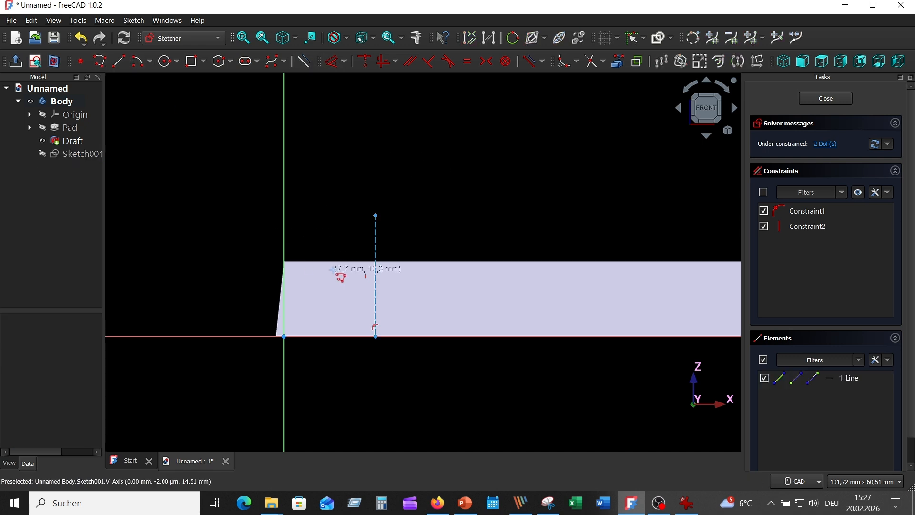
click(347, 250)
click(373, 301)
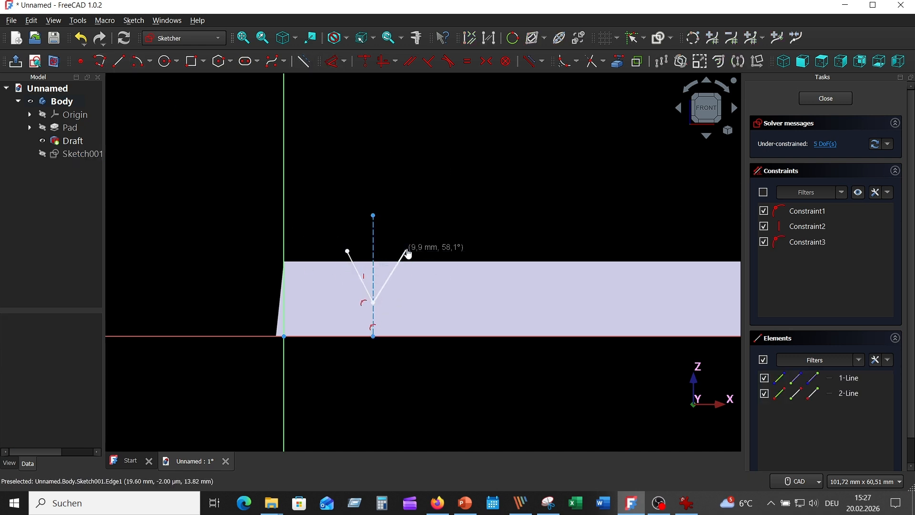
click(406, 250)
right_click(464, 232)
click(119, 61)
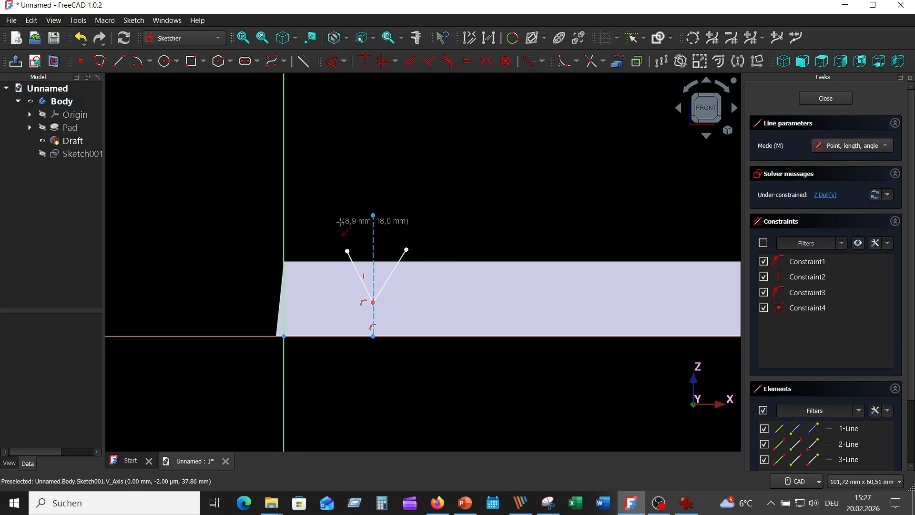
click(406, 250)
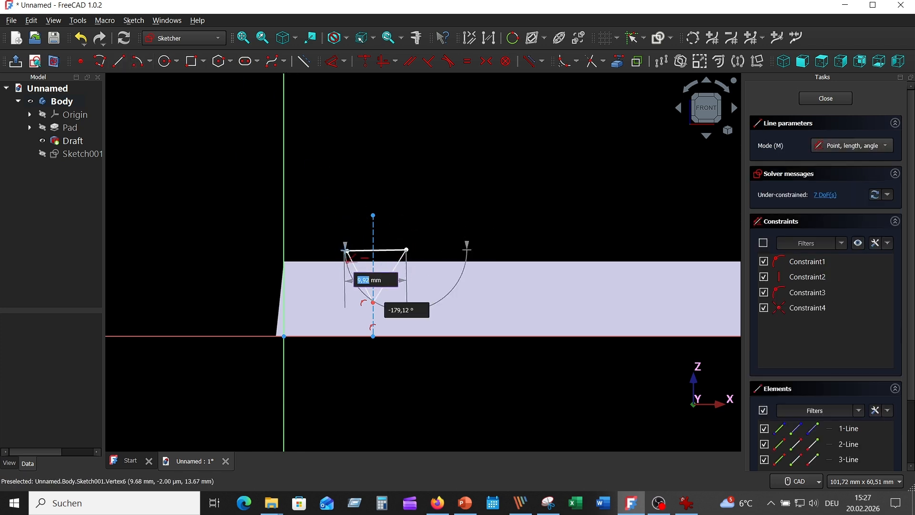
click(346, 250)
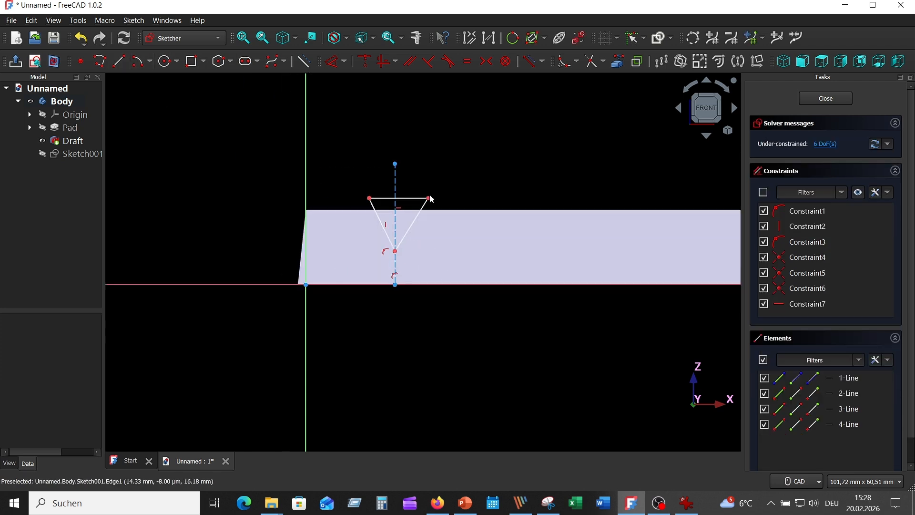
Step: Make the triangle's two upper corners symmetric about the vertical construction line
click(427, 198)
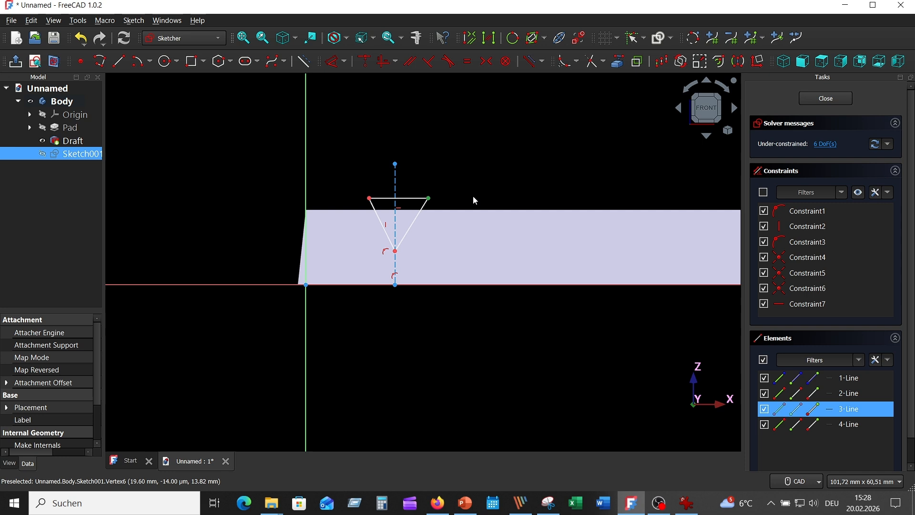
click(370, 199)
click(394, 183)
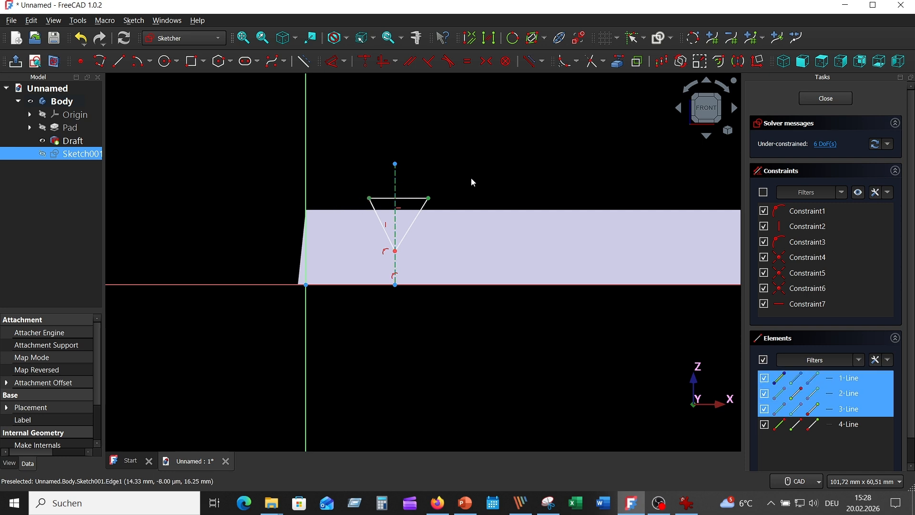
click(486, 61)
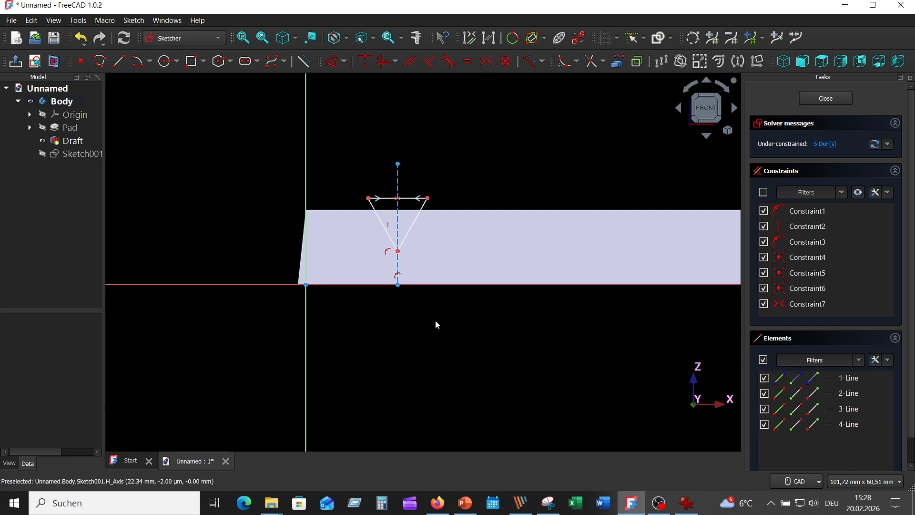
Step: Consult the reference drawing, and dimension the vertical construction line 21.5 mm from the vertical axis
click(699, 505)
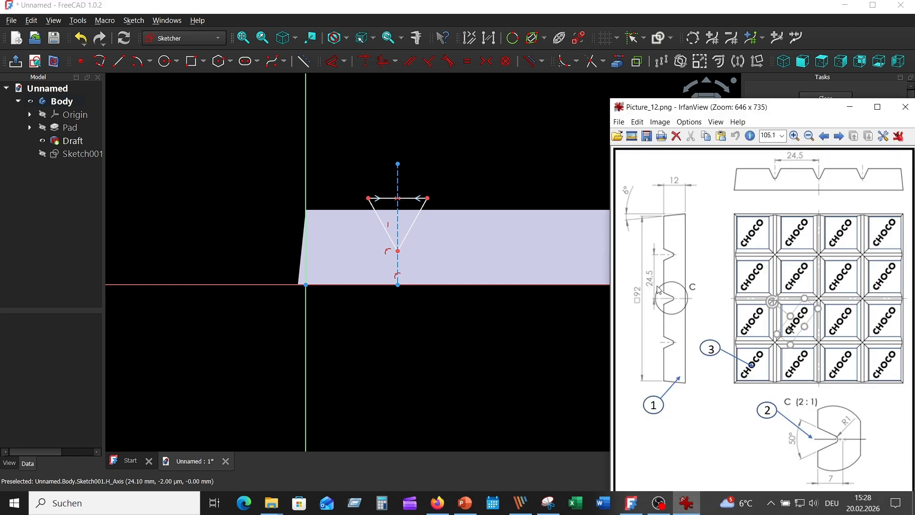
click(474, 150)
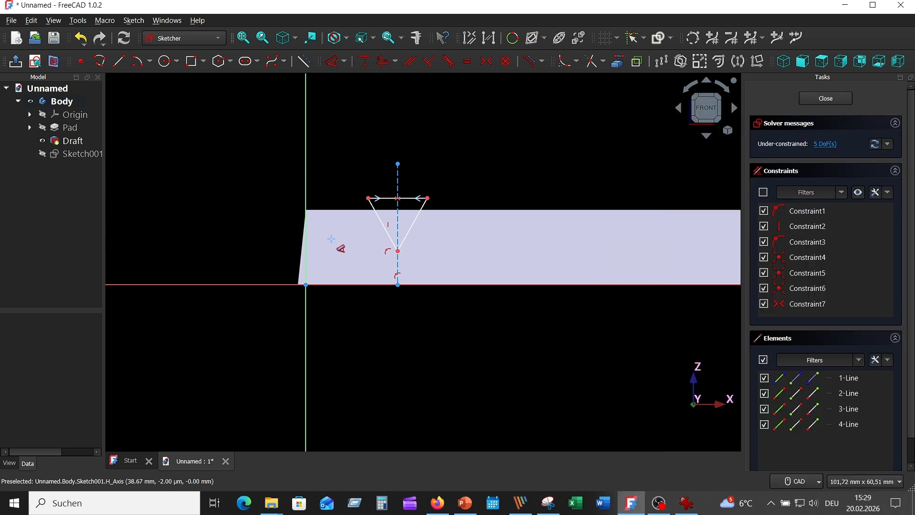
click(306, 180)
click(397, 179)
click(370, 324)
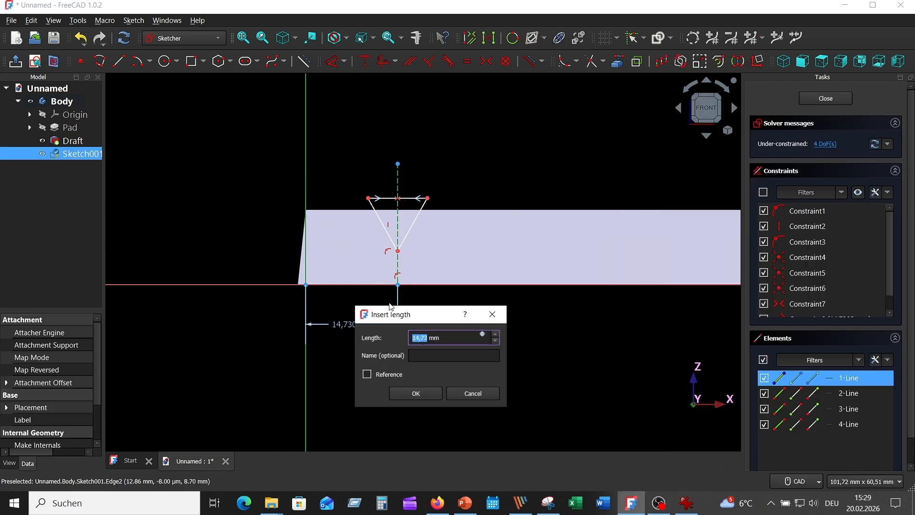
text(21,5)
key(Return)
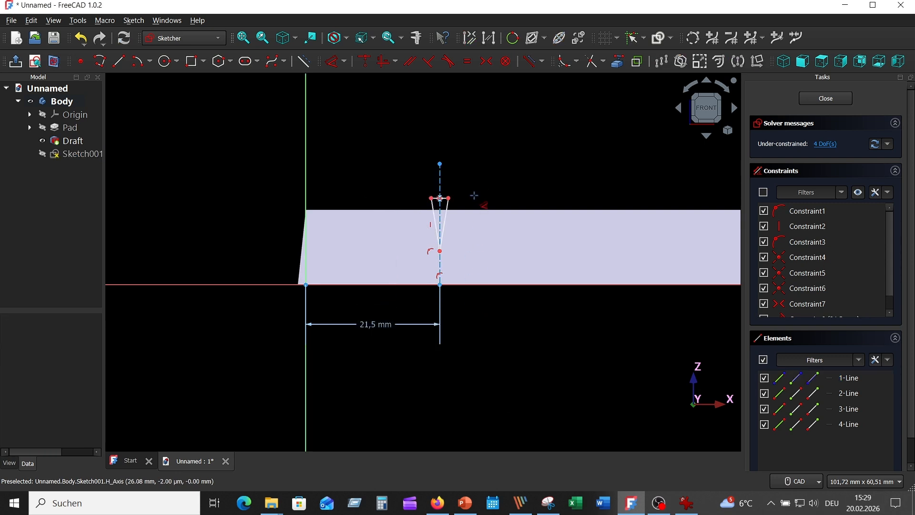
Step: Set the angle between the triangle's two sloping sides to 50°
scroll(474, 199, up, 2)
click(429, 210)
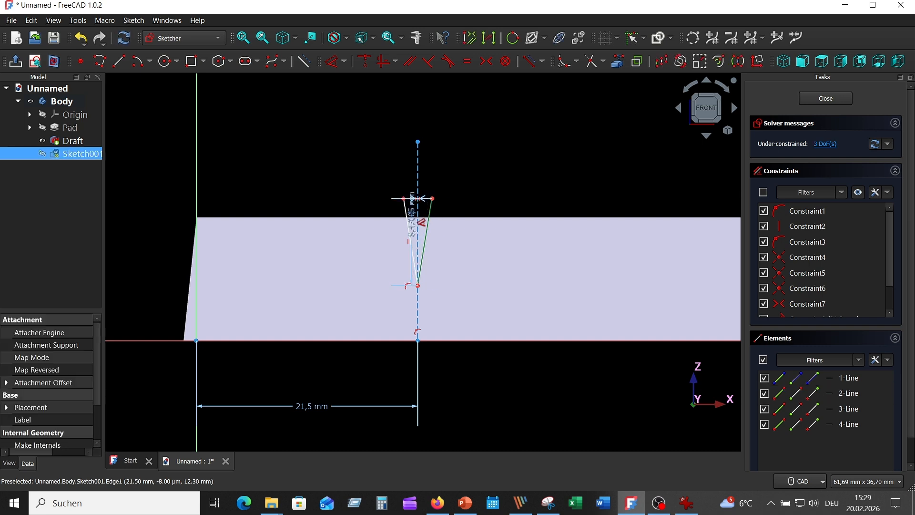
click(406, 212)
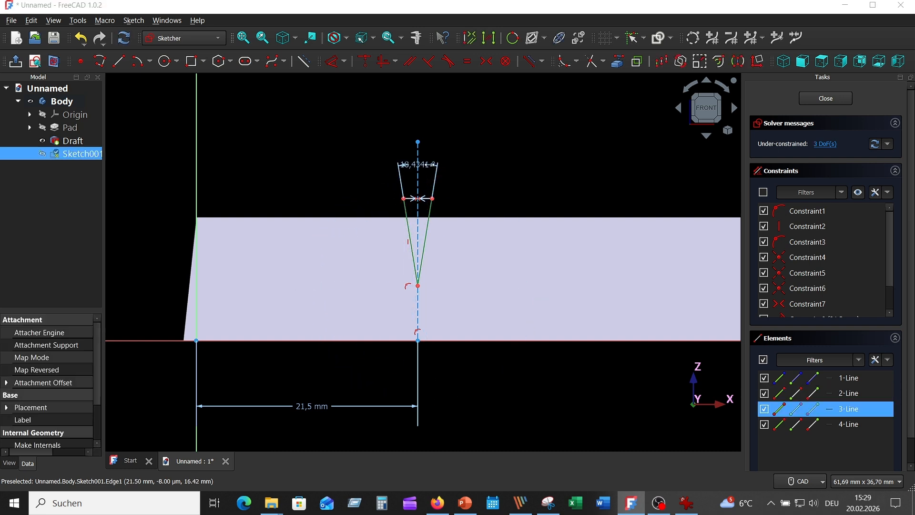
click(431, 164)
key(Return)
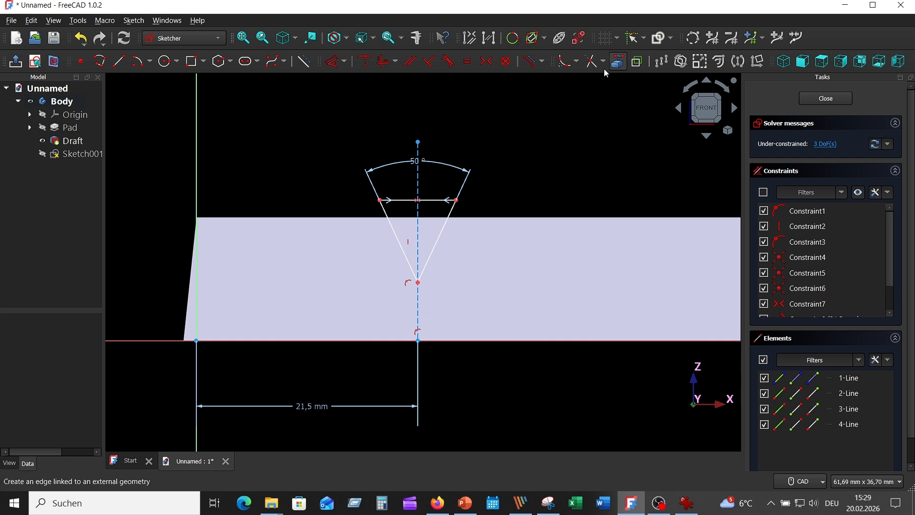
Step: Link the block's top edge as external geometry, and set the triangle's tip 7 mm below that edge
click(616, 60)
click(343, 218)
right_click(544, 149)
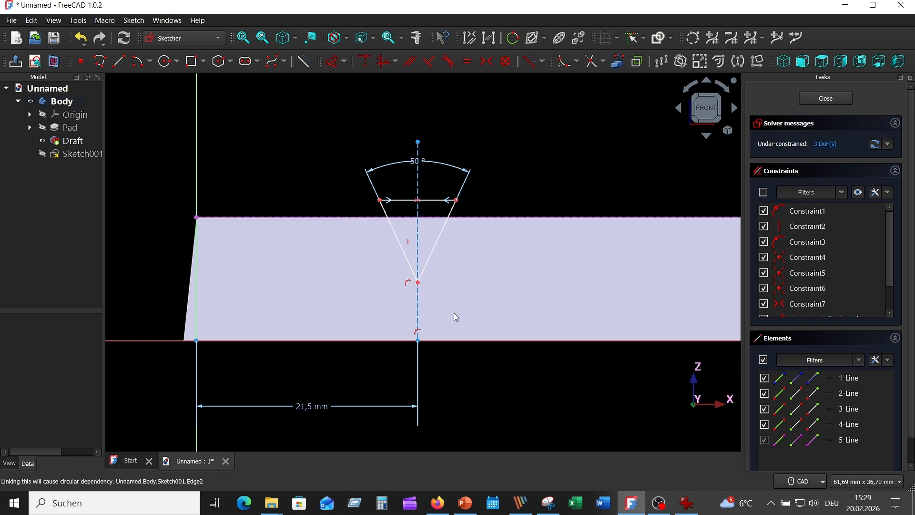
click(418, 282)
click(347, 221)
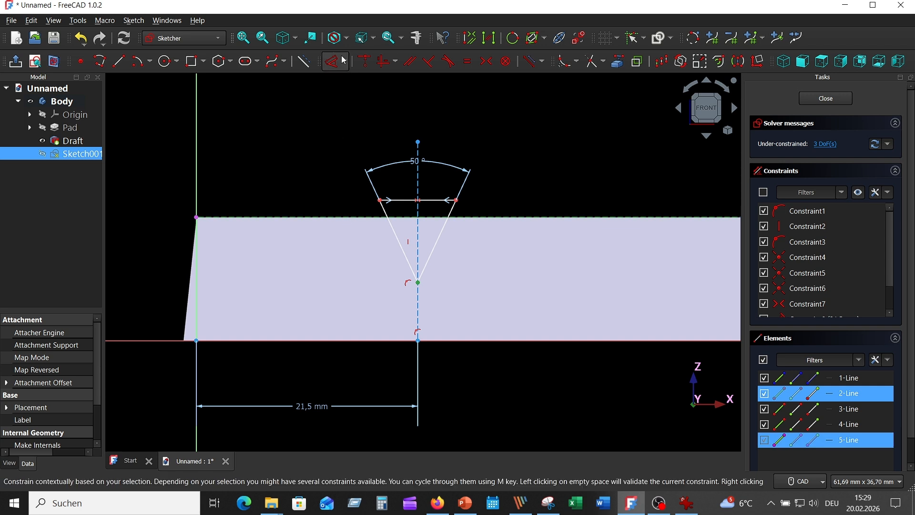
click(334, 61)
click(318, 143)
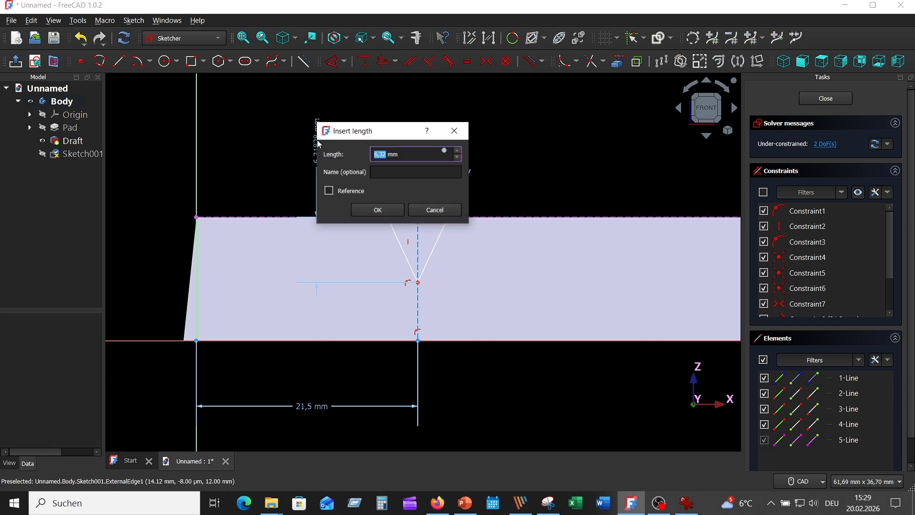
text(7)
key(Return)
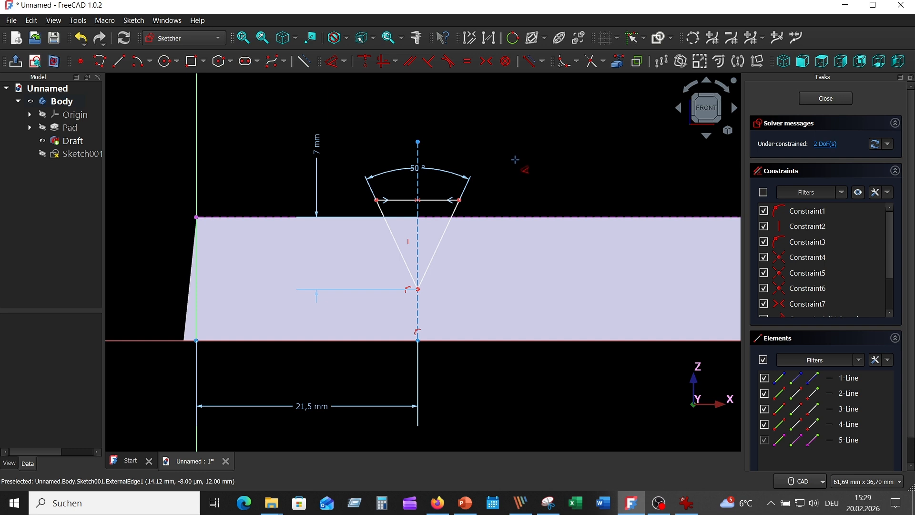
Step: Dimension the length of the vertical construction line, keeping it as drawn
click(418, 184)
click(527, 182)
click(574, 249)
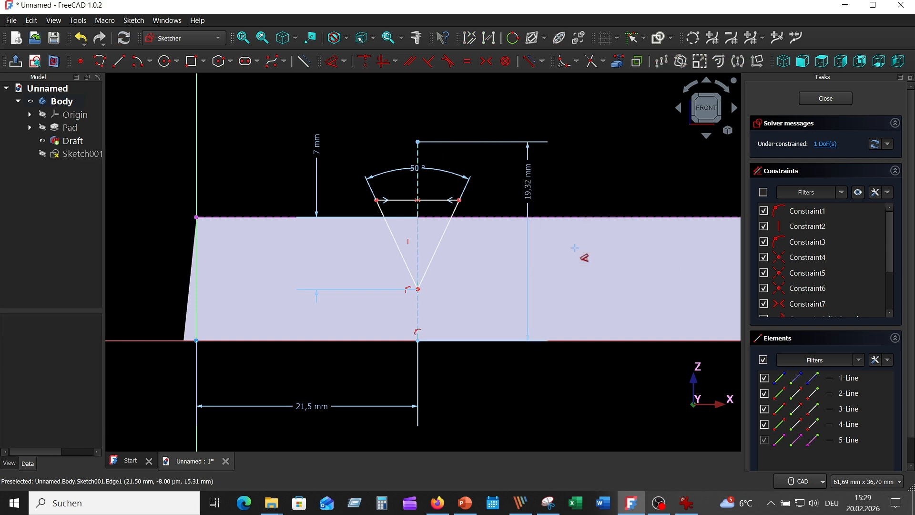
Step: Fillet the triangle's lower tip between its two sloping sides, preserving the corner point, and set the arc's radius to 1 mm
click(563, 61)
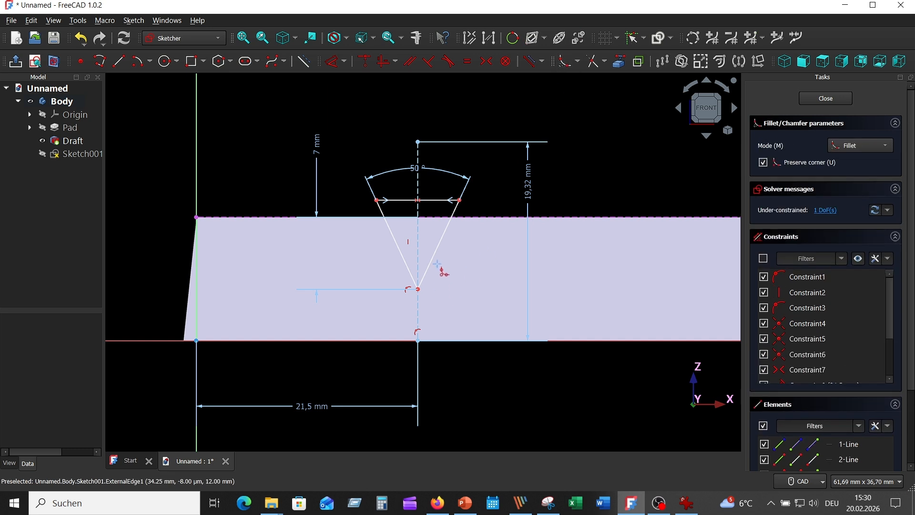
click(431, 259)
click(405, 262)
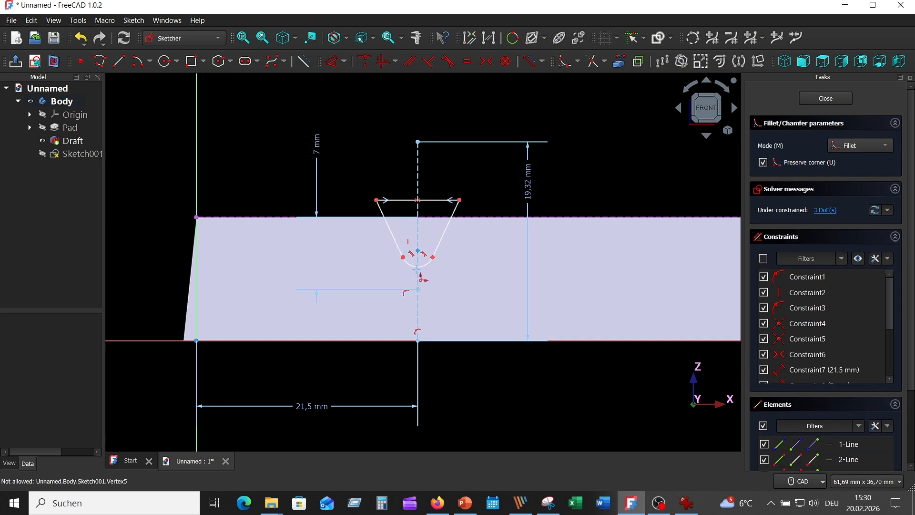
right_click(607, 127)
click(335, 62)
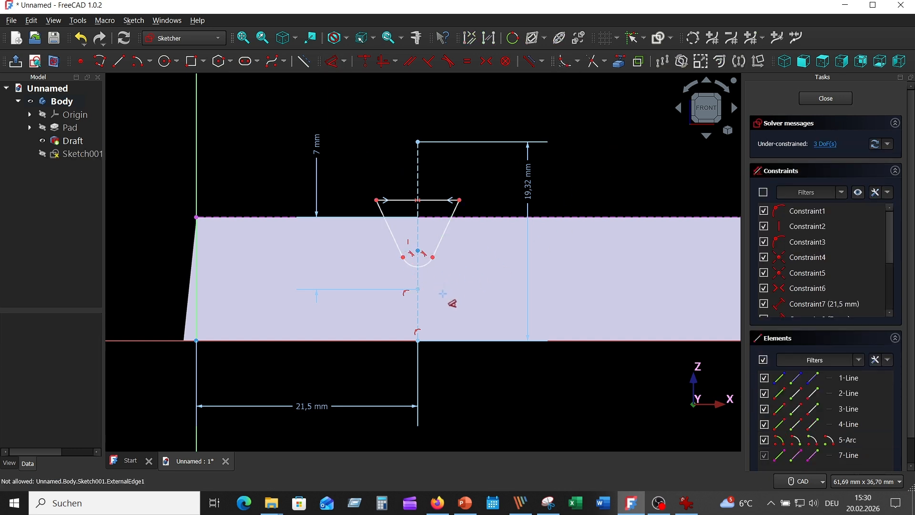
click(428, 268)
click(485, 370)
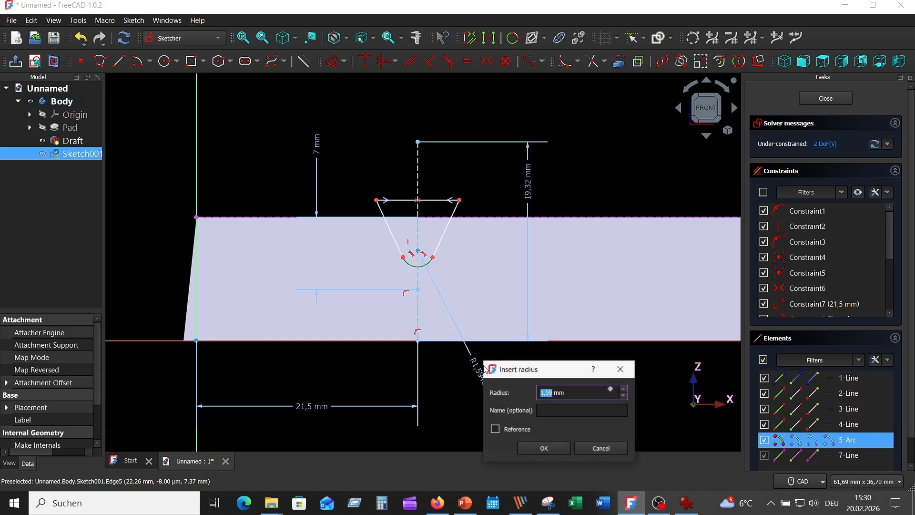
text(1)
key(Return)
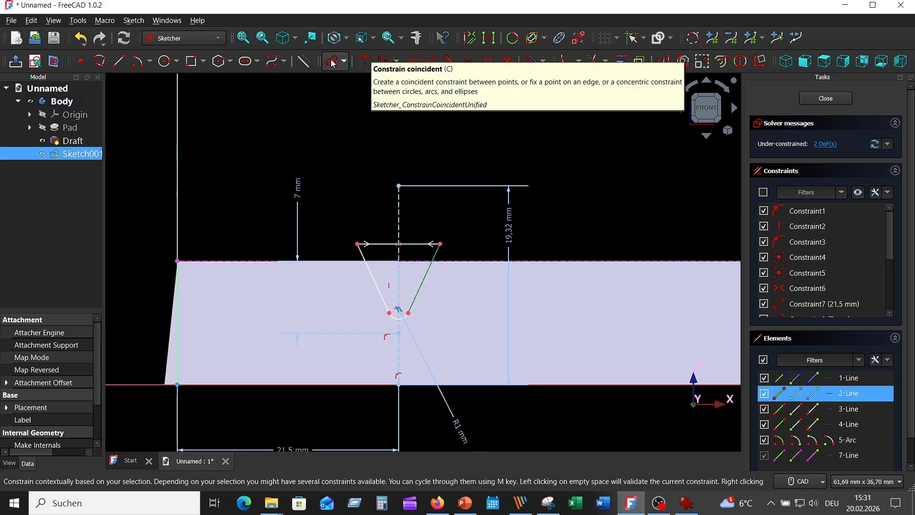
Step: Constrain the angle between the filleted groove's two sloping sides to 50° again
click(332, 63)
right_click(413, 227)
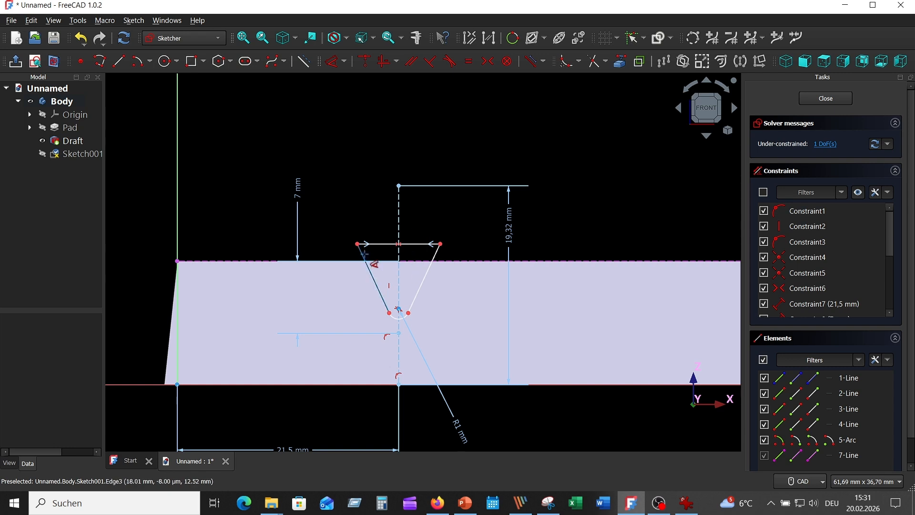
click(367, 267)
click(420, 214)
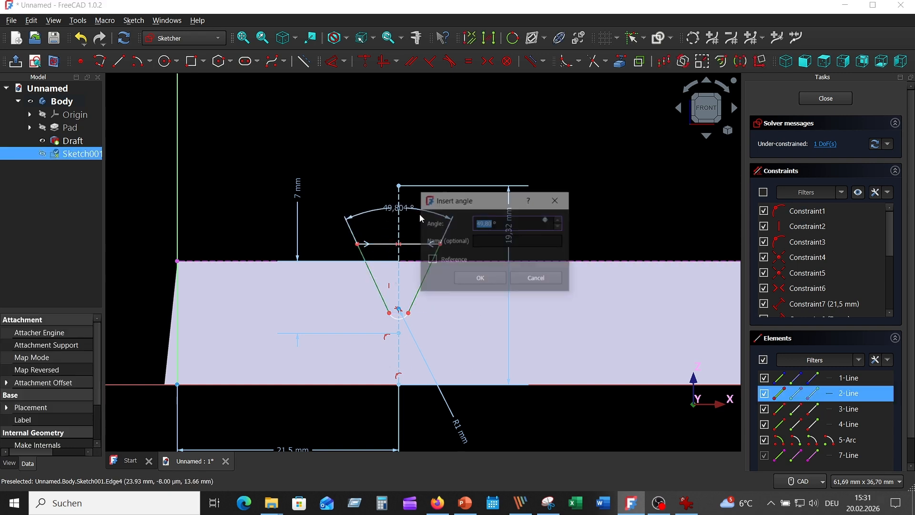
text(50)
key(Return)
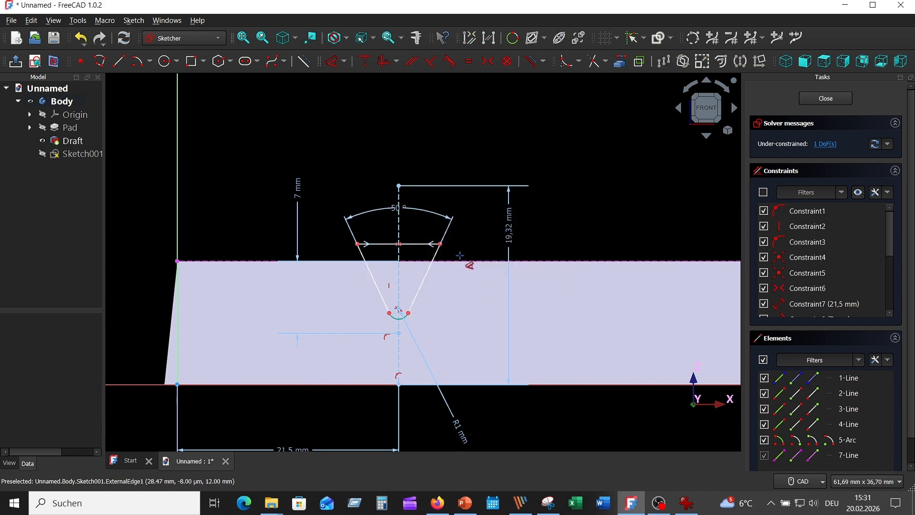
Step: Add a vertical dimension to the groove's right sloping side, accepting its drawn height
click(435, 258)
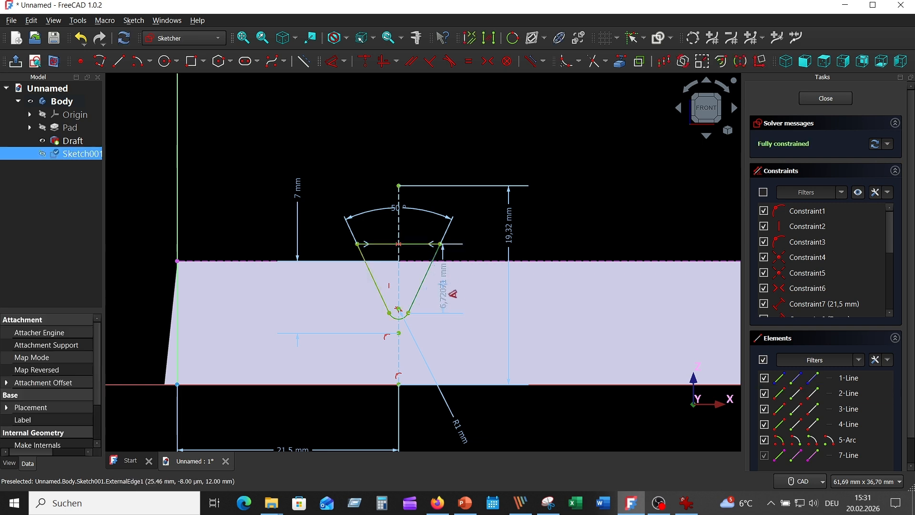
click(451, 292)
key(Return)
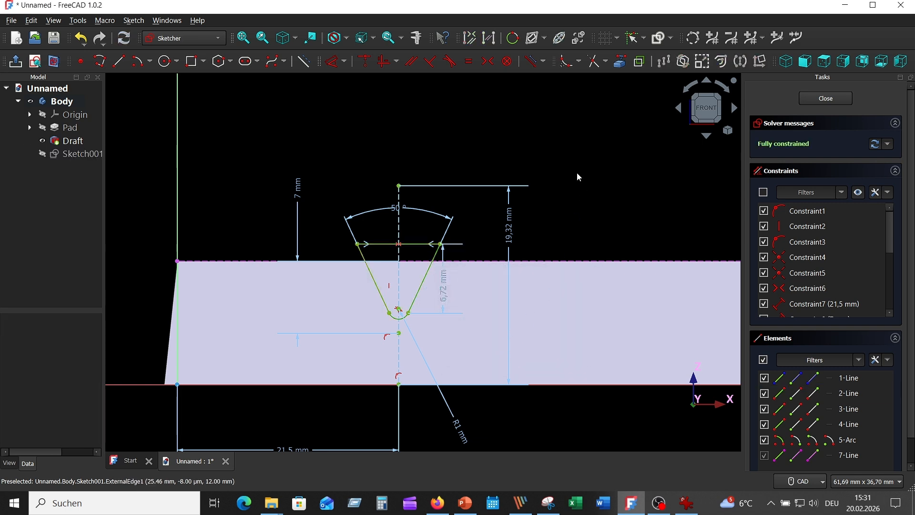
Step: Move the 21.5 mm and 7 mm dimensions closer to the groove profile, and close the sketch
drag(303, 444, 297, 413)
drag(307, 193, 326, 193)
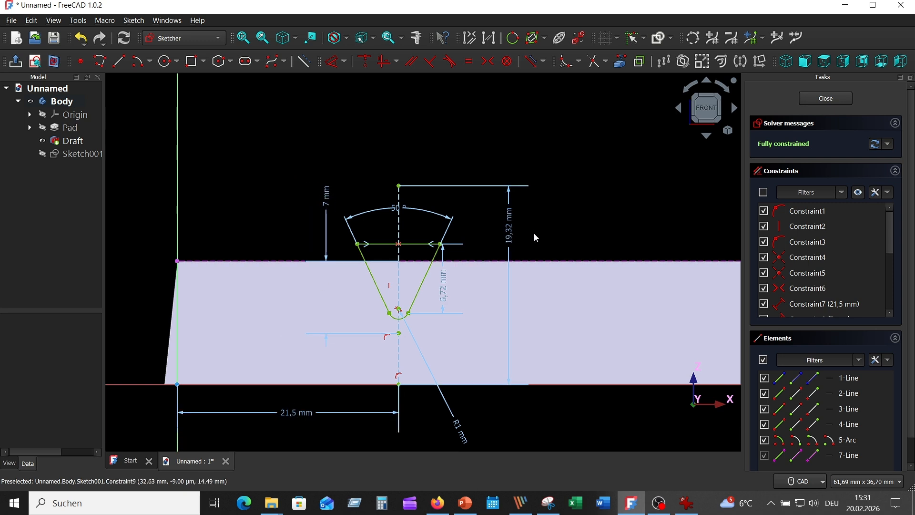
click(825, 99)
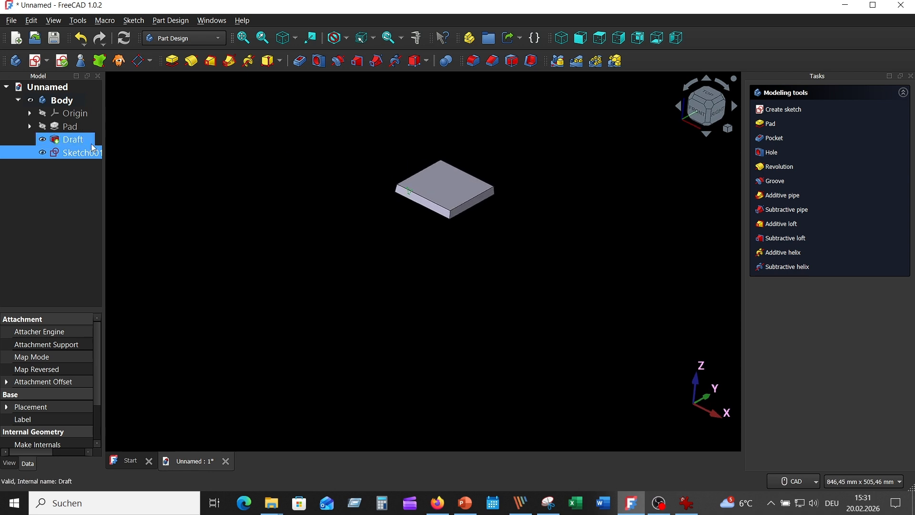
Step: Pocket the groove sketch through all, symmetric to the sketch plane, to cut one full-length groove across the block
click(303, 62)
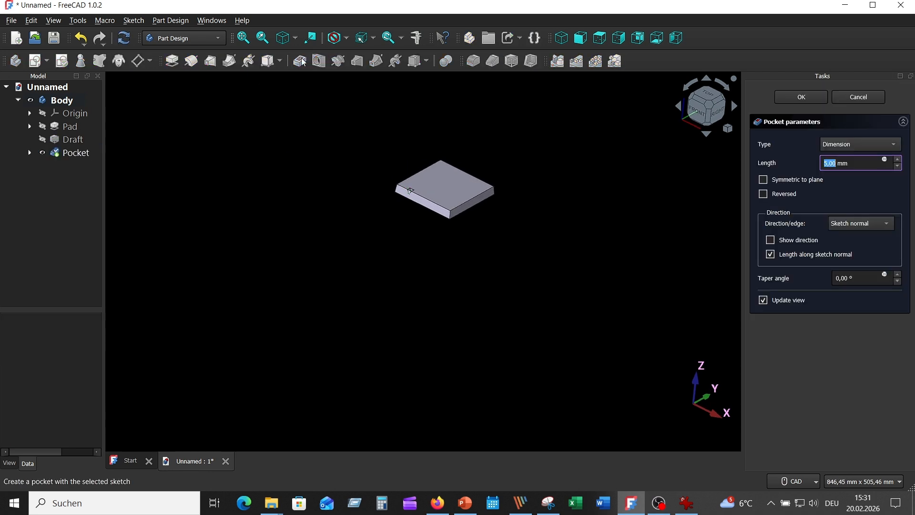
click(856, 148)
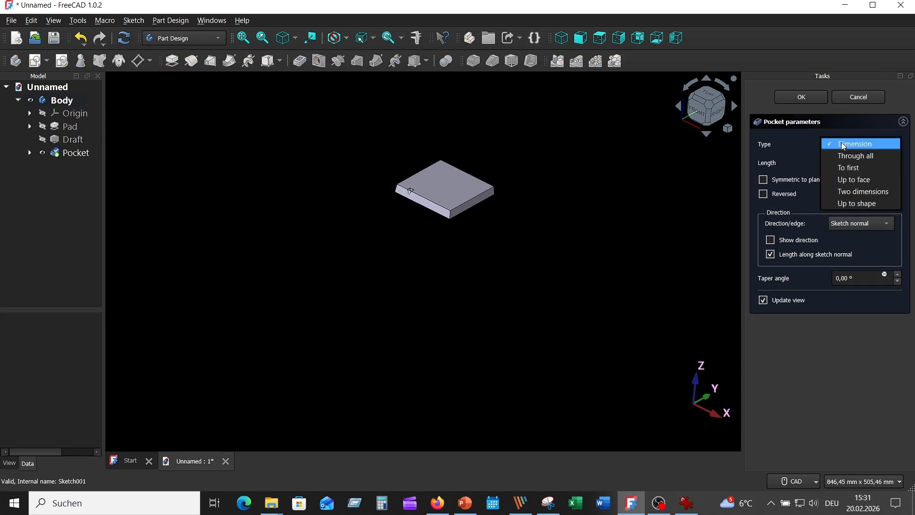
click(841, 153)
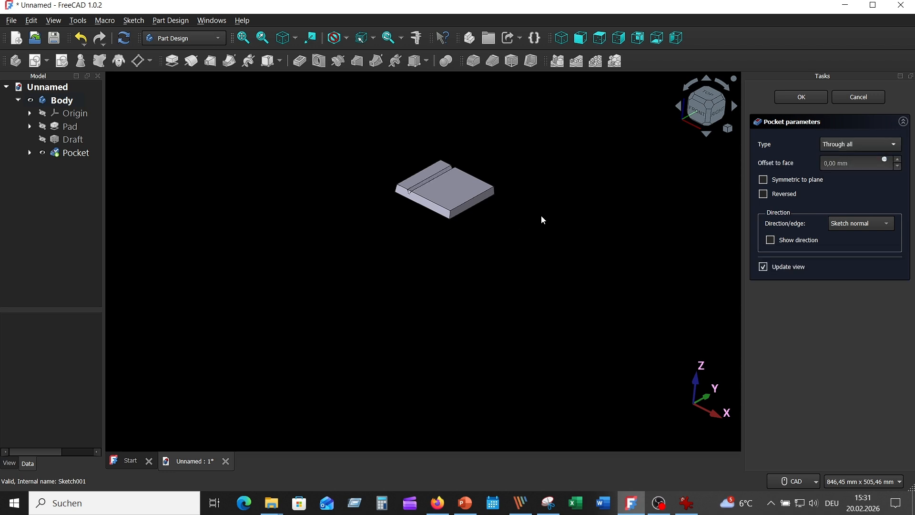
scroll(525, 205, up, 3)
middle_drag(507, 235, 535, 288)
scroll(506, 257, up, 3)
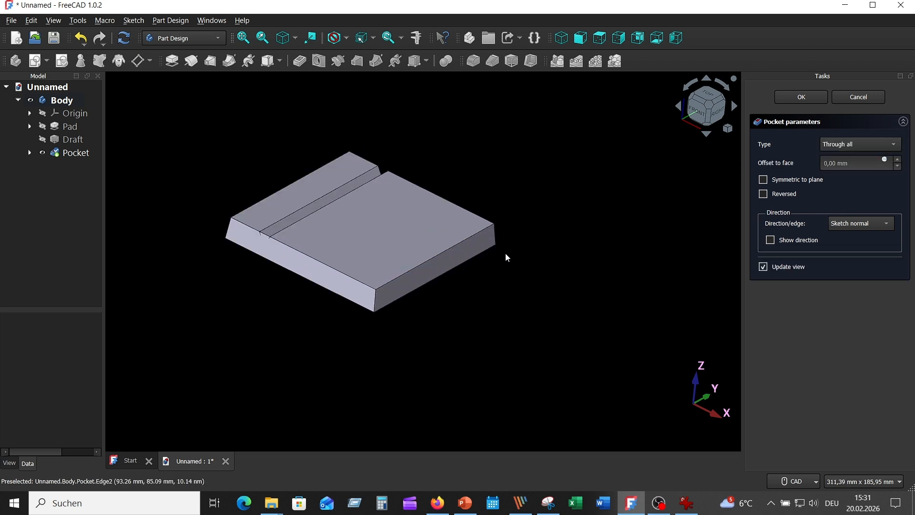
click(763, 179)
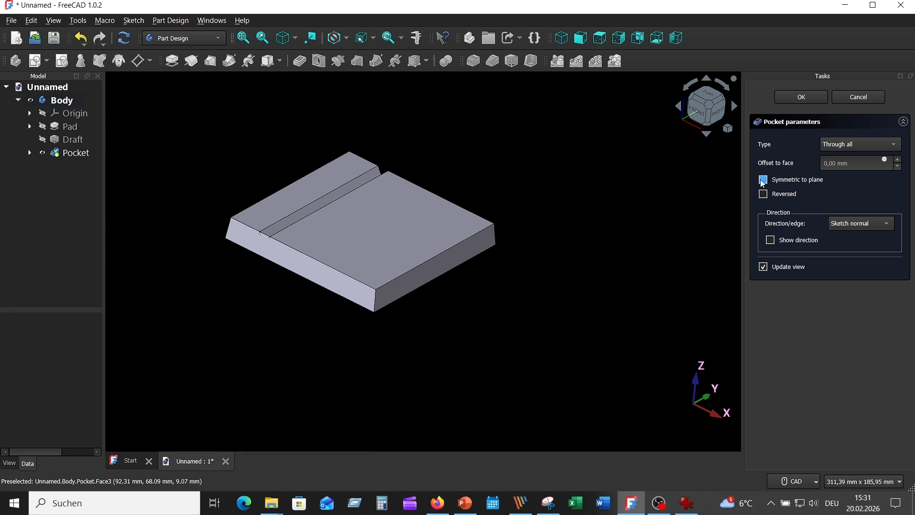
click(804, 97)
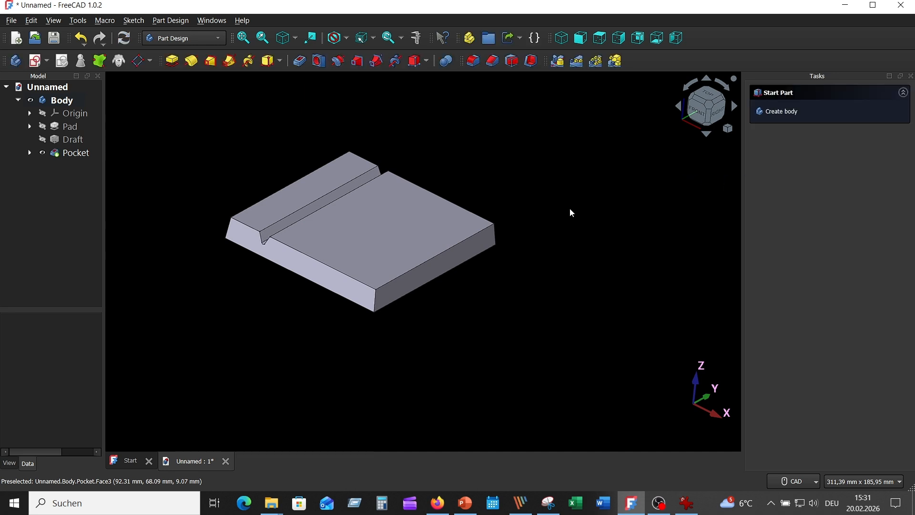
Step: Create a linear pattern of the groove pocket along the base X axis
middle_drag(569, 208, 606, 213)
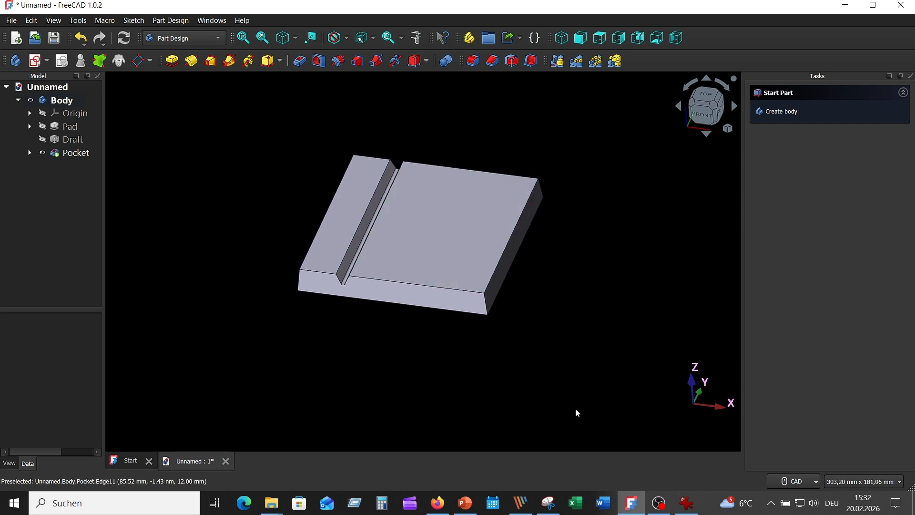
click(687, 503)
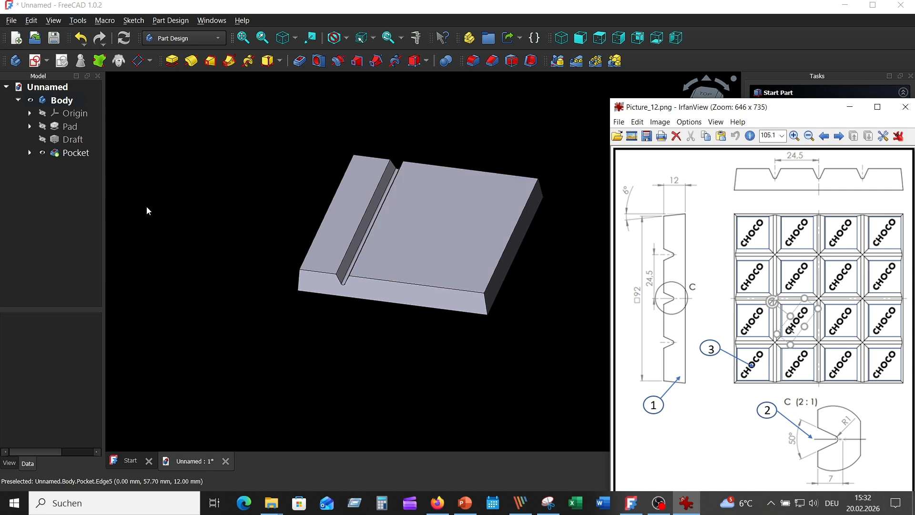
click(71, 153)
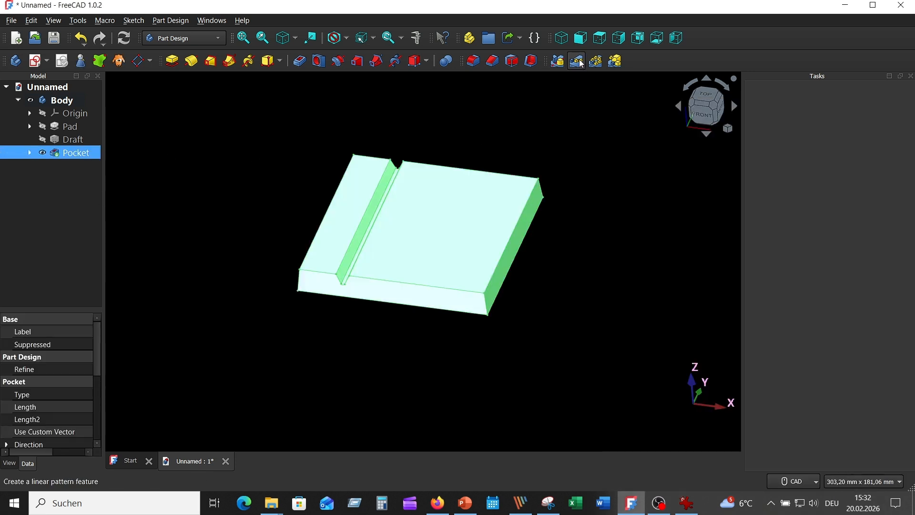
click(576, 61)
scroll(652, 318, down, 5)
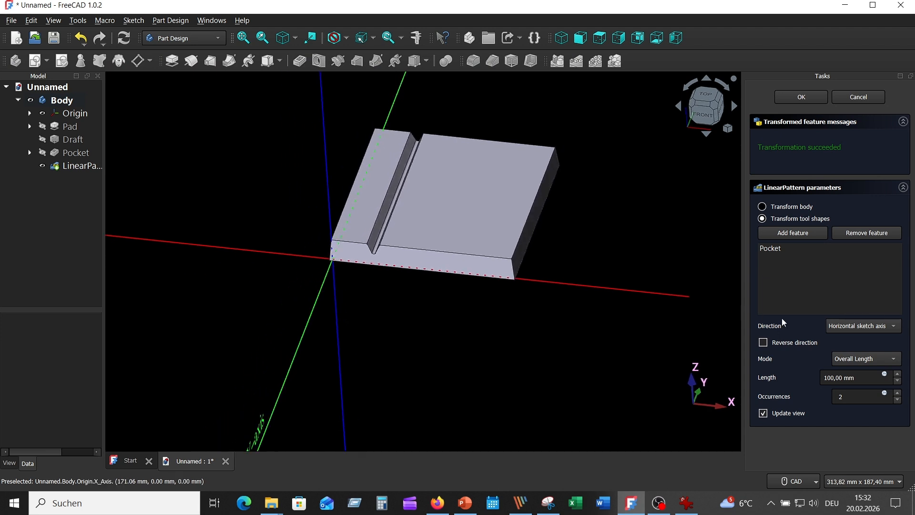
click(869, 328)
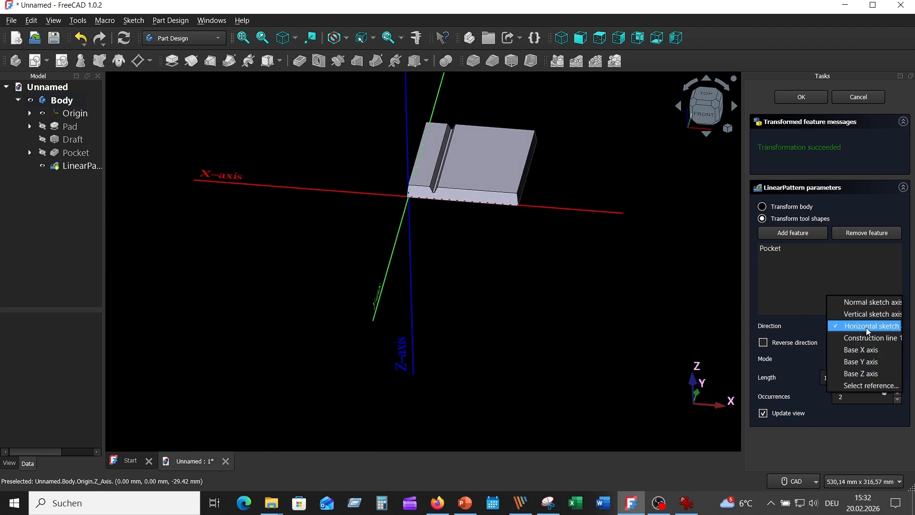
click(856, 348)
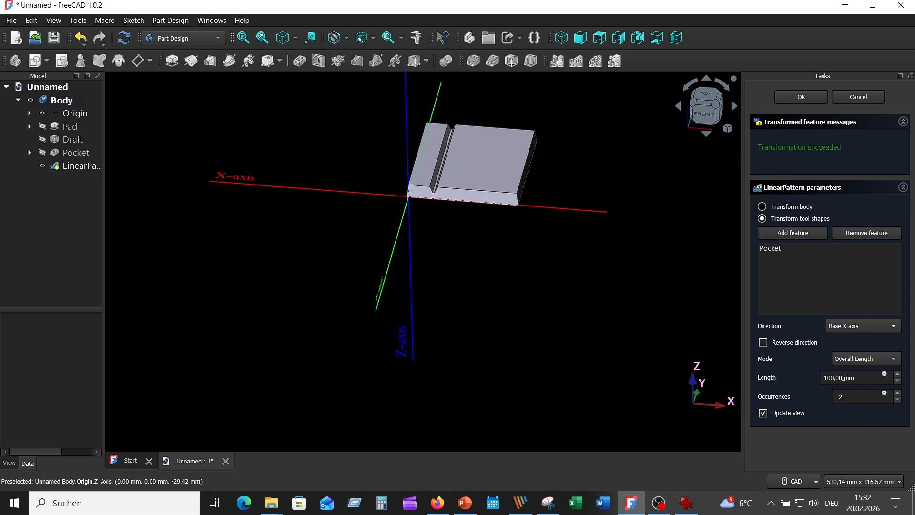
Step: Set the groove pattern's overall length to 49 mm with 3 occurrences and accept it
drag(843, 376, 813, 376)
text(49)
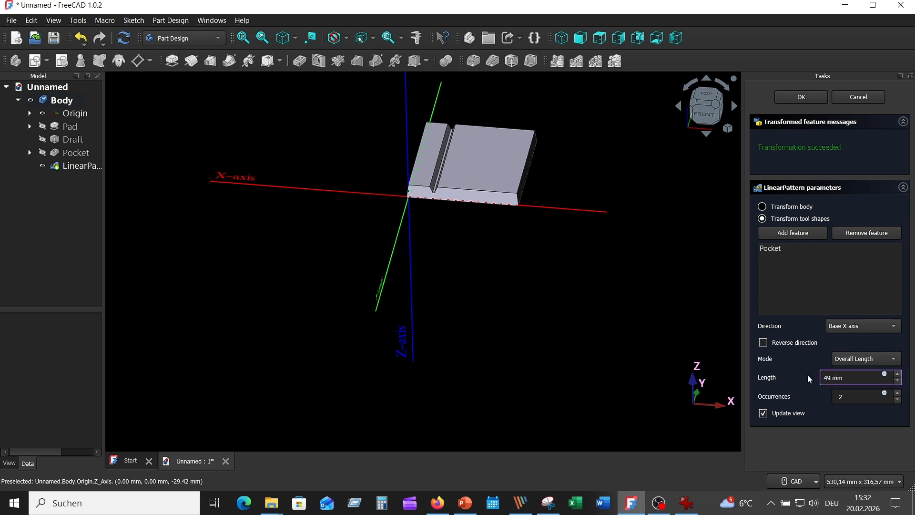
click(863, 399)
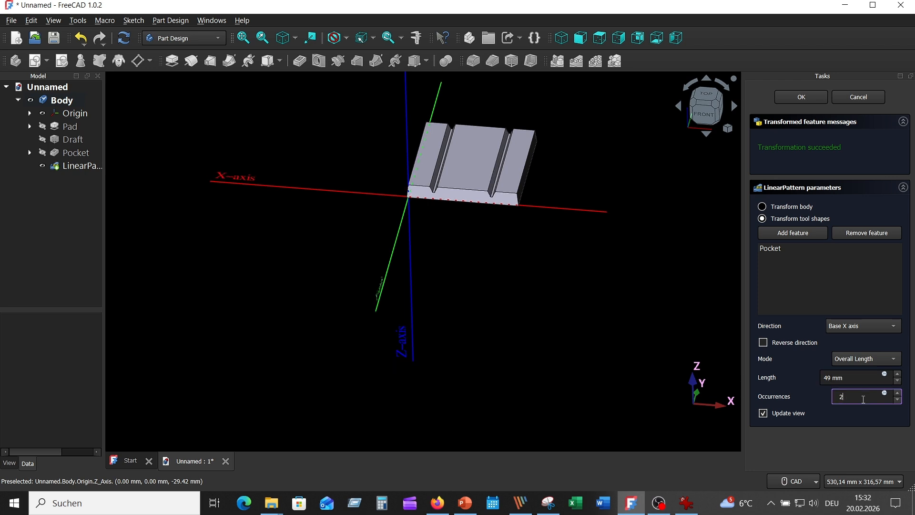
click(898, 394)
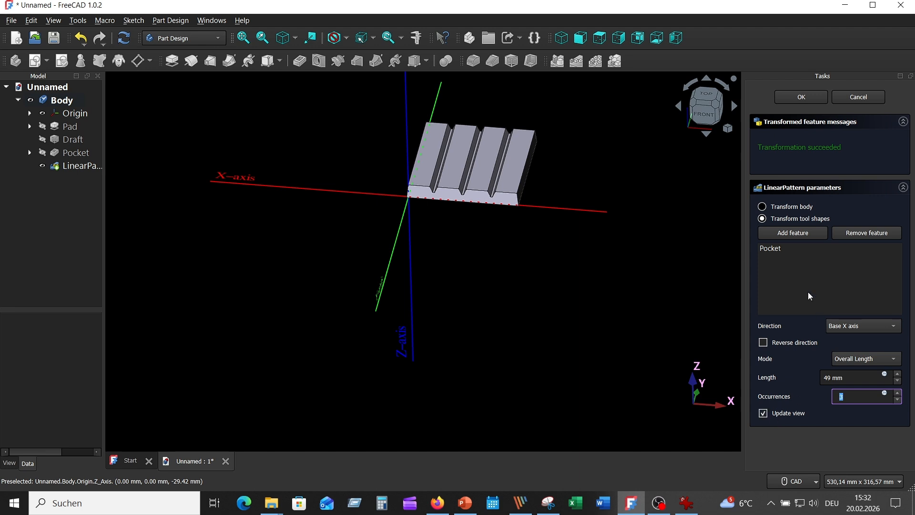
click(800, 98)
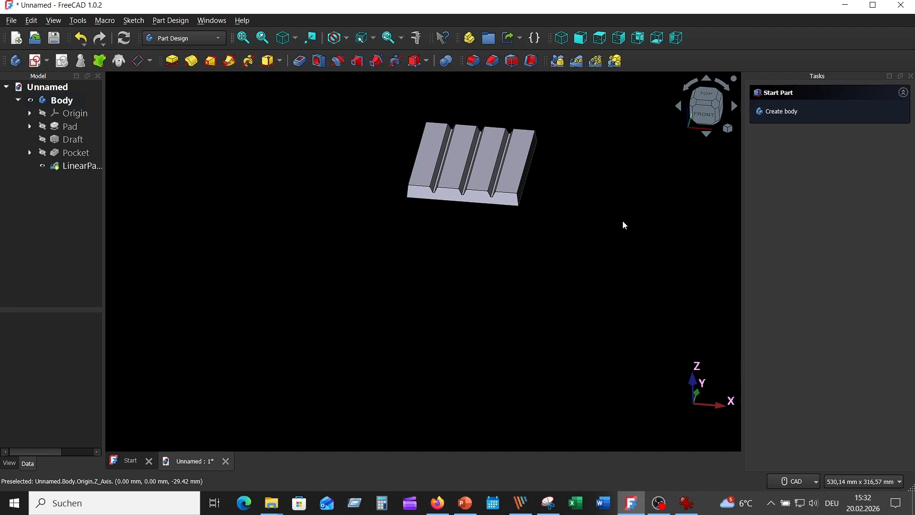
Step: Create a new sketch on the YZ plane for the crosswise groove profile
key(0)
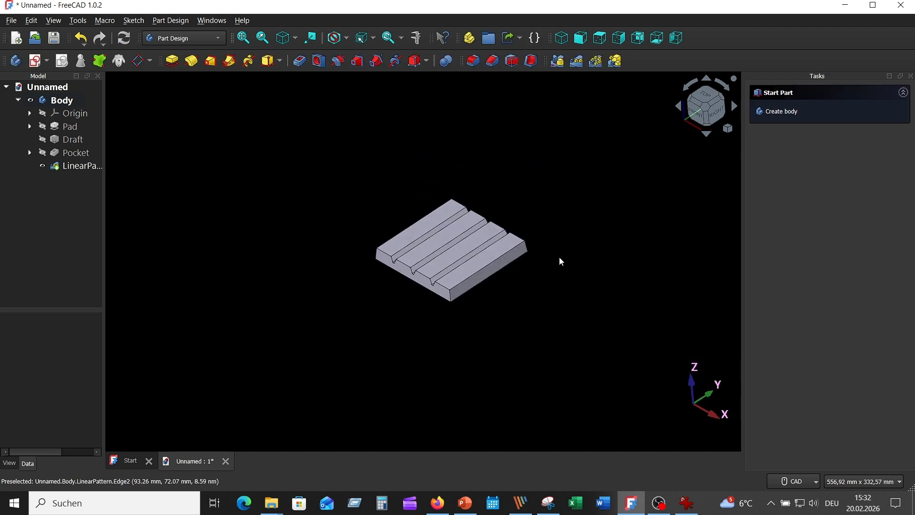
click(34, 59)
mouse_move(590, 344)
middle_down()
mouse_move(591, 287)
mouse_move(479, 124)
middle_up()
click(342, 99)
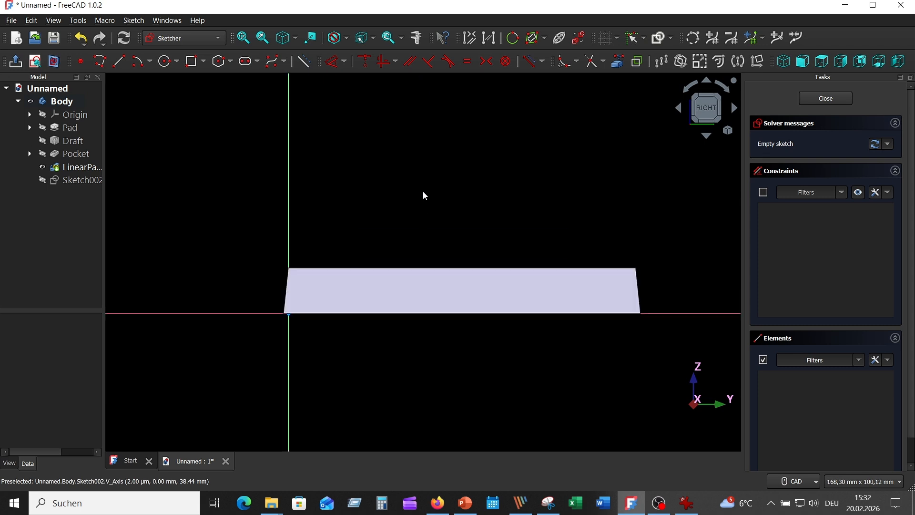
click(52, 62)
middle_drag(404, 201, 418, 159)
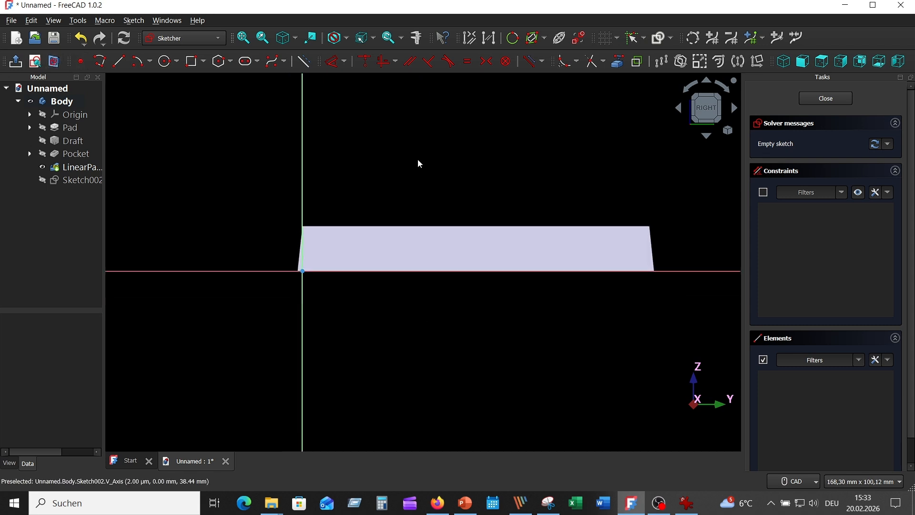
Step: Sketch a vertical line from the horizontal axis up past the block's top edge and convert it to construction geometry
click(120, 62)
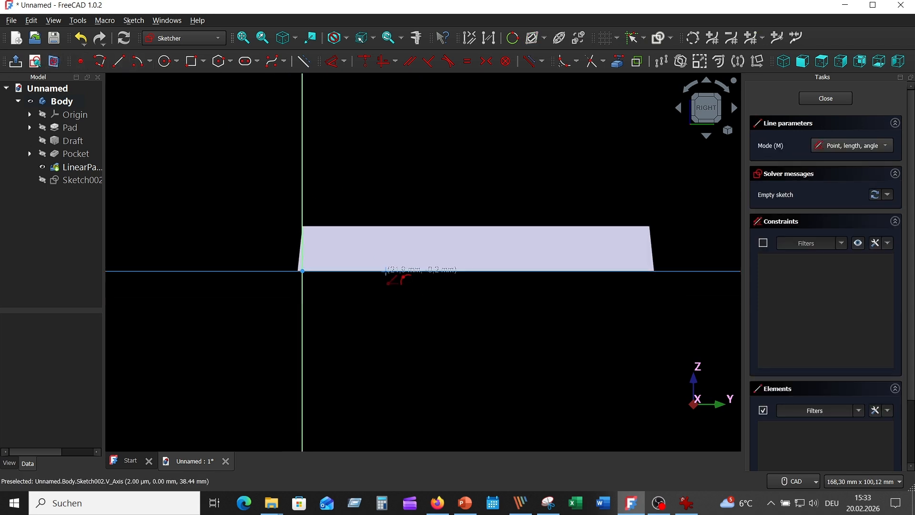
click(385, 270)
click(385, 177)
right_click(385, 178)
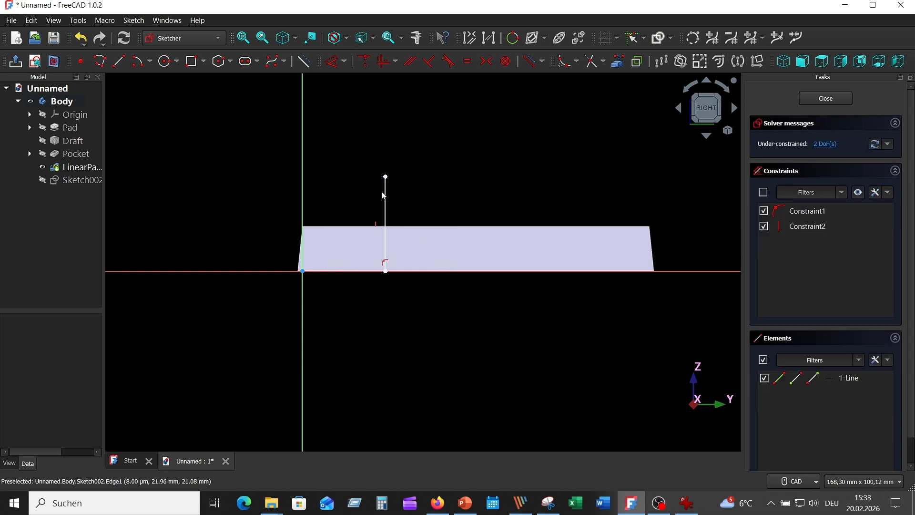
click(303, 61)
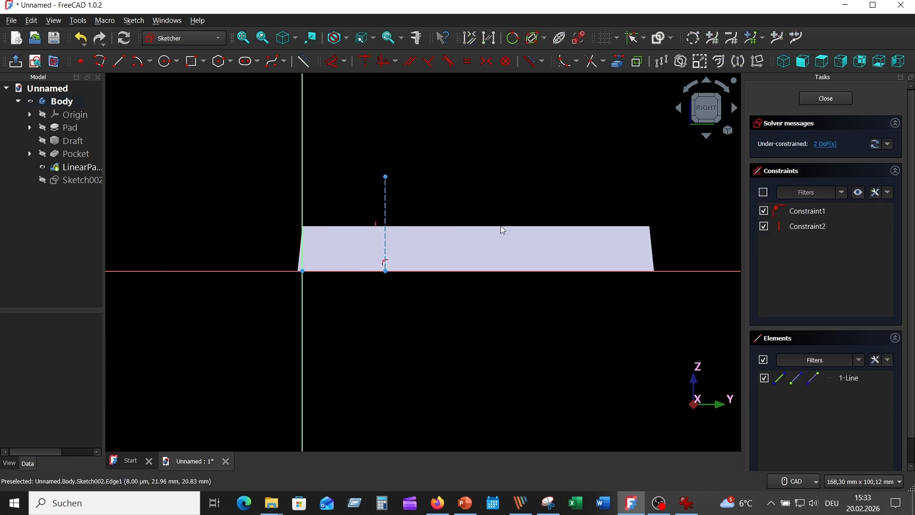
Step: Constrain the distance from the vertical axis to the construction line to 21.5 mm
click(333, 62)
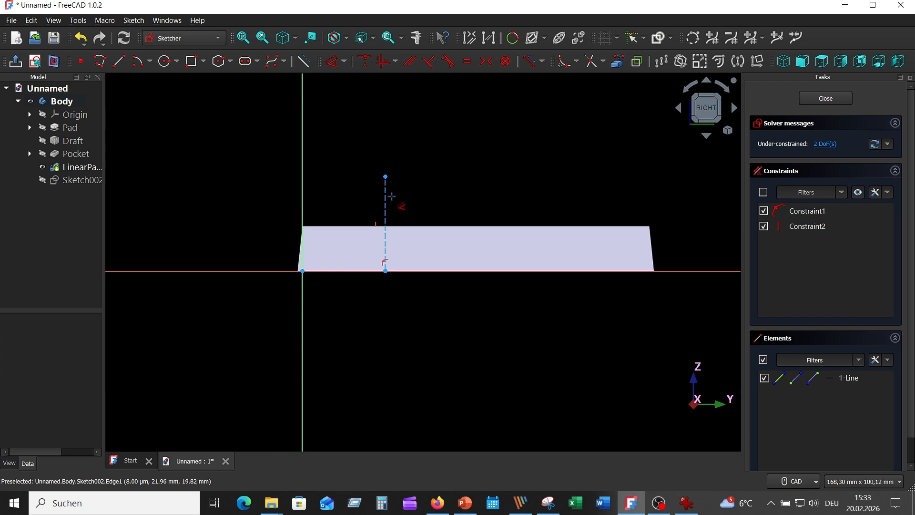
click(385, 195)
click(303, 205)
click(350, 303)
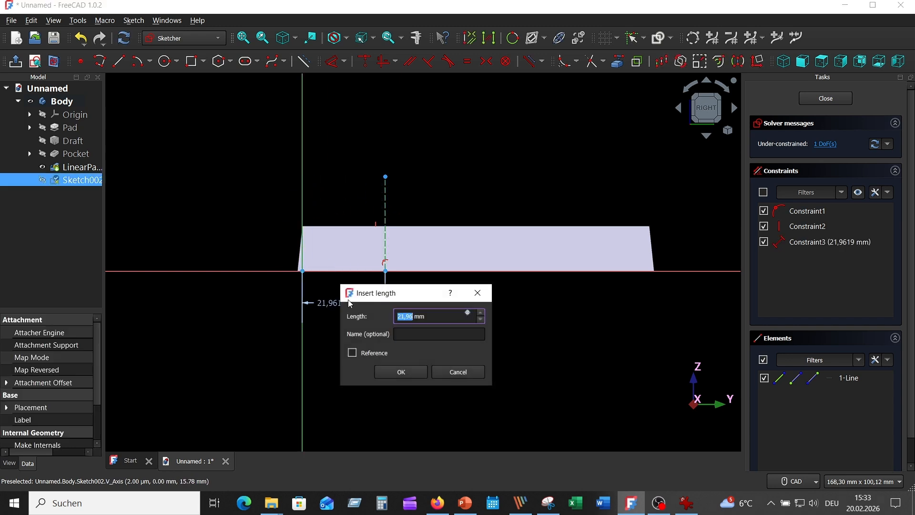
key(Return)
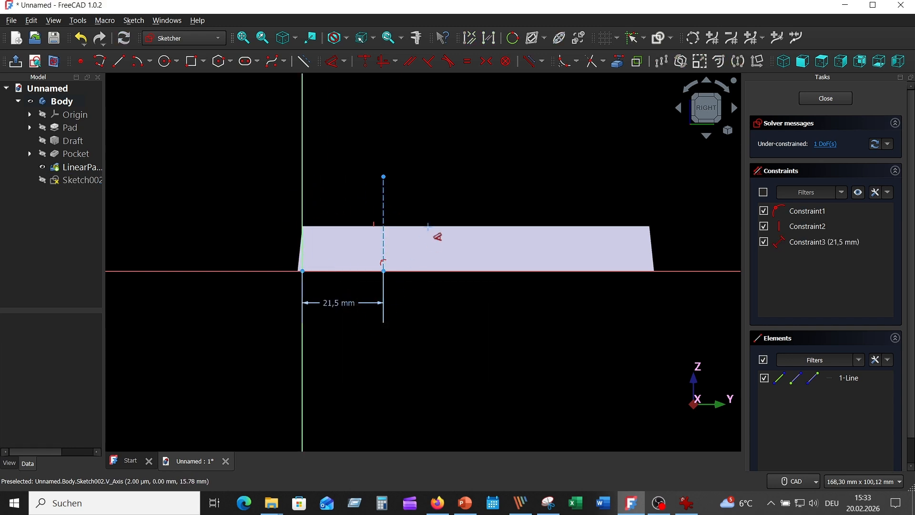
right_click(430, 187)
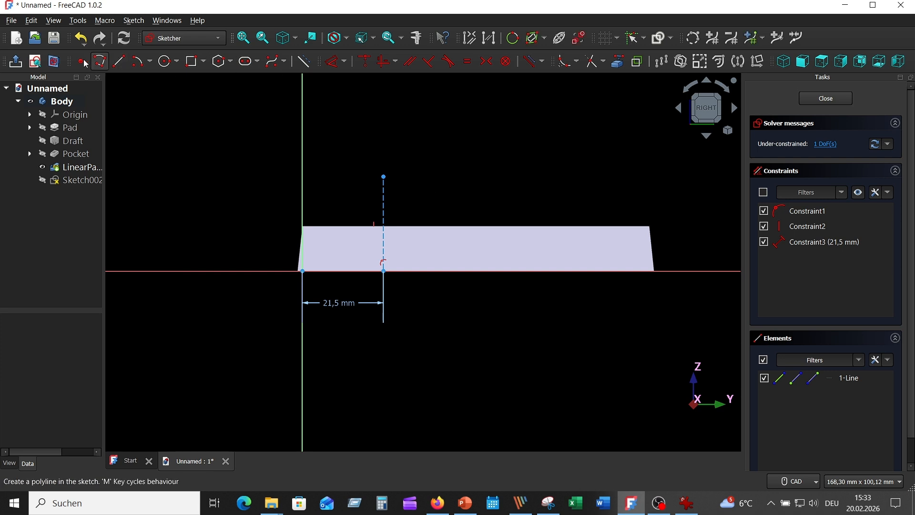
Step: Sketch a closed inverted triangle with its lower tip on the construction line and its horizontal side above the block
click(118, 61)
click(360, 205)
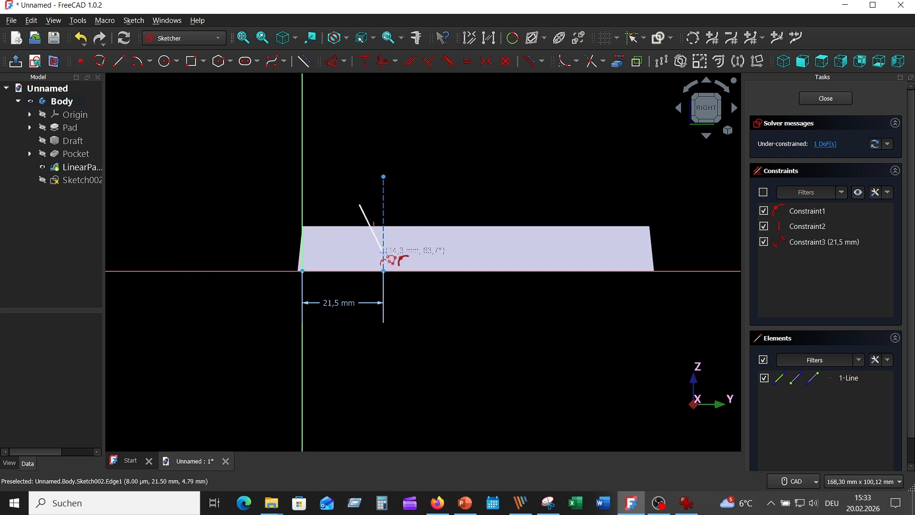
click(383, 251)
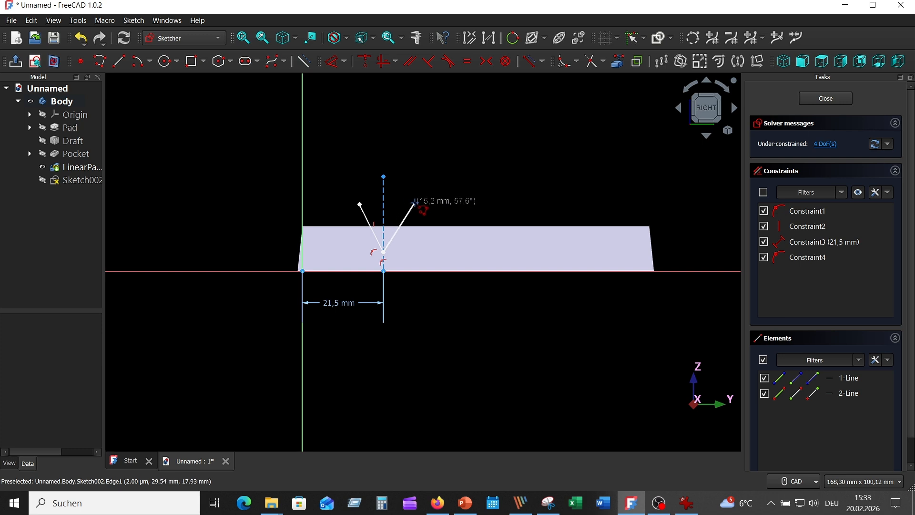
click(414, 202)
click(361, 203)
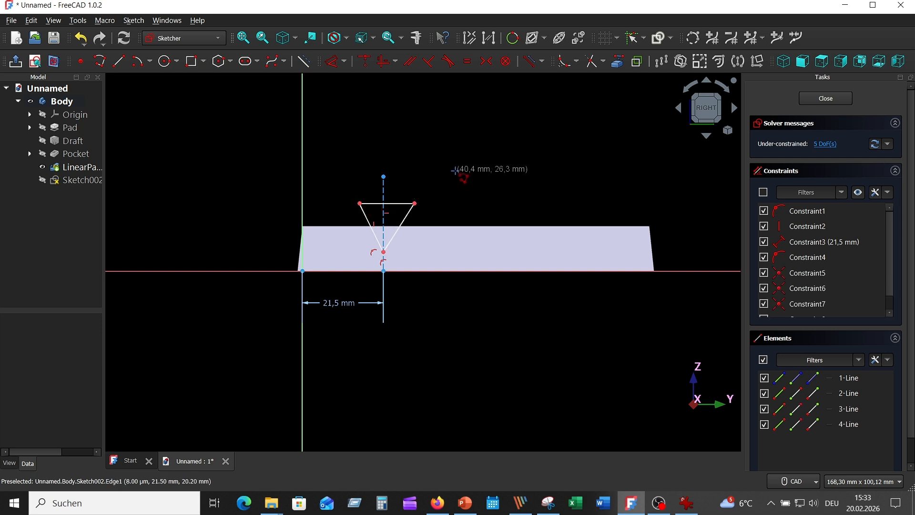
Step: Make the triangle's two upper corners symmetric about the vertical construction line
click(404, 221)
click(461, 203)
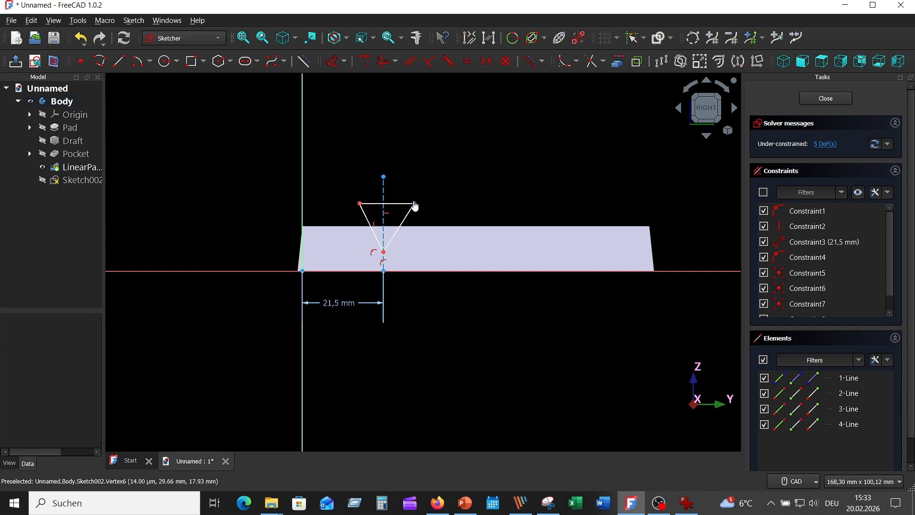
click(415, 203)
click(359, 204)
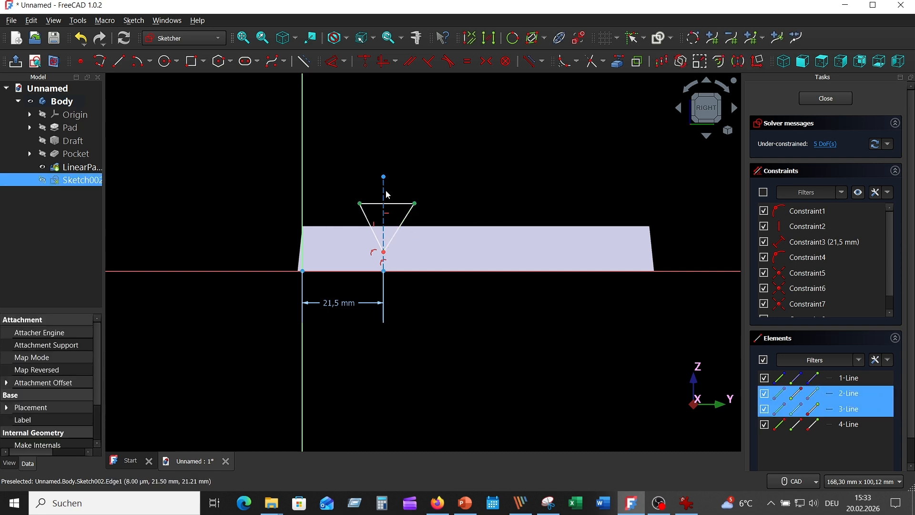
click(486, 61)
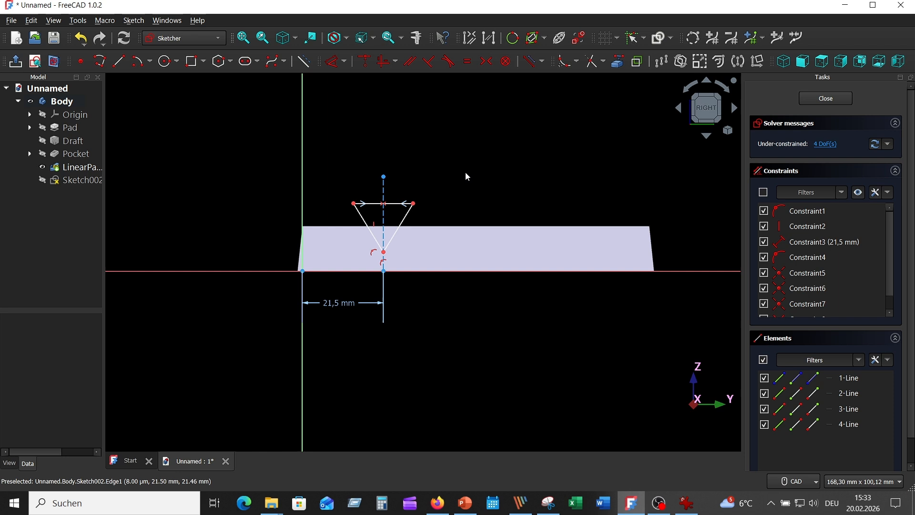
Step: Constrain the angle between the triangle's two sloping sides to 50°
click(405, 220)
click(365, 222)
click(333, 61)
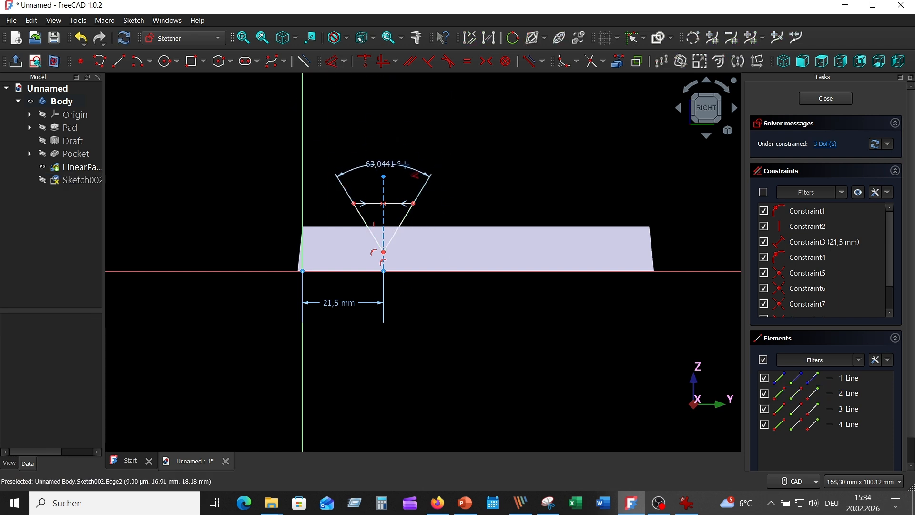
click(405, 164)
text(50)
key(Return)
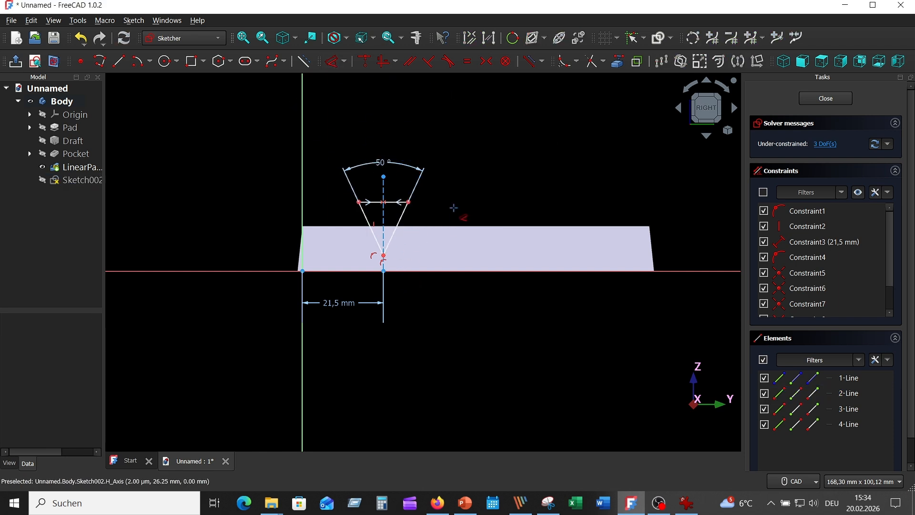
Step: Project the block's top edge into the sketch as external geometry
click(617, 61)
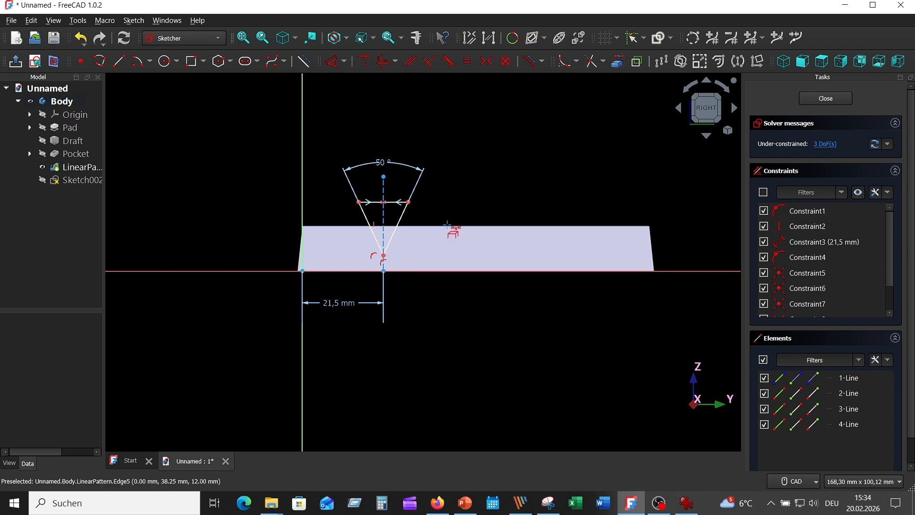
click(450, 225)
right_click(381, 257)
Step: Constrain the triangle's lower tip to lie 7 mm below the projected top edge
click(383, 256)
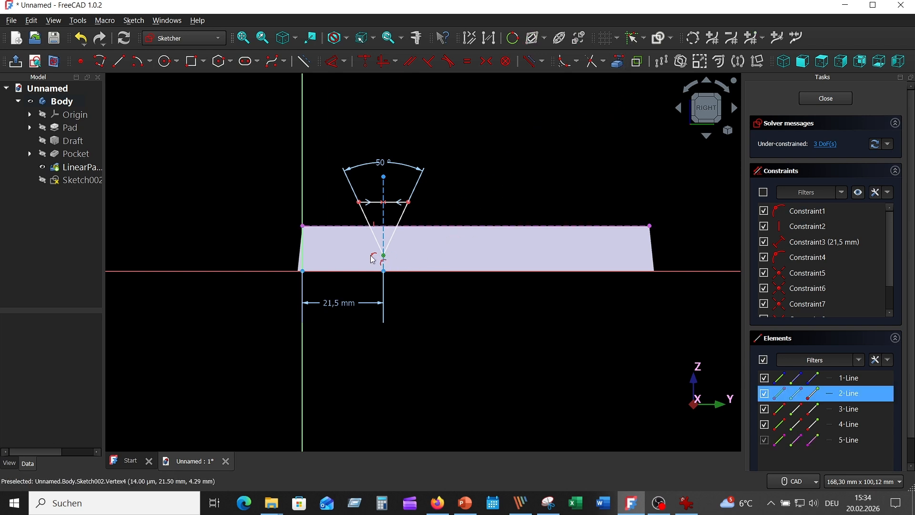
click(338, 229)
click(335, 61)
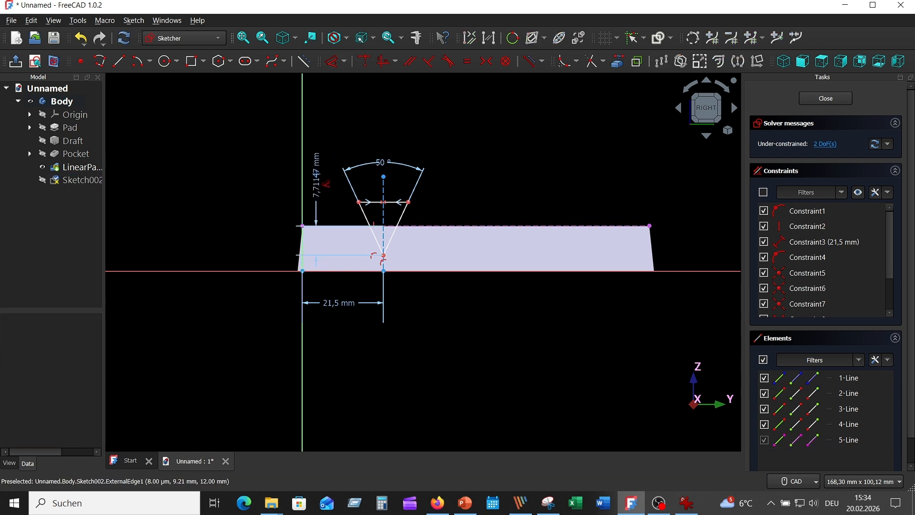
click(325, 164)
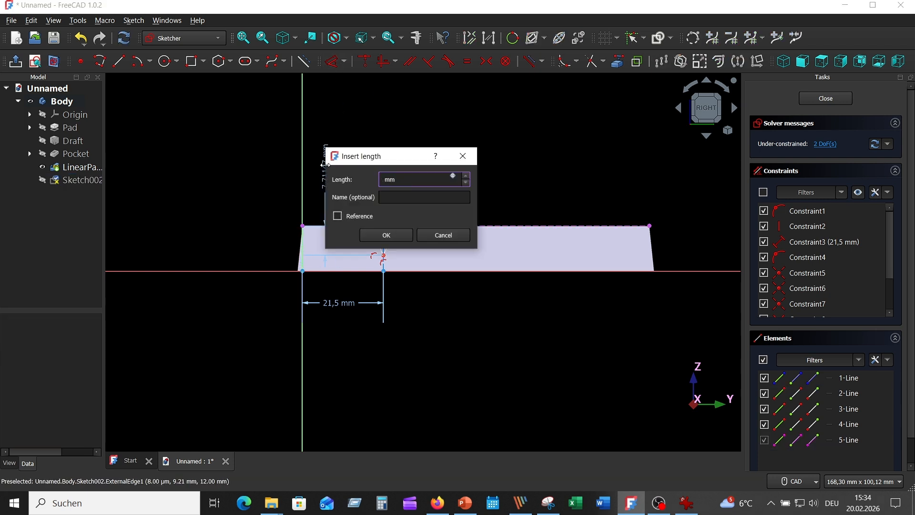
text(7)
key(Return)
Step: Round the triangle's lower tip with a sketch fillet between its two sloping sides
scroll(446, 193, up, 8)
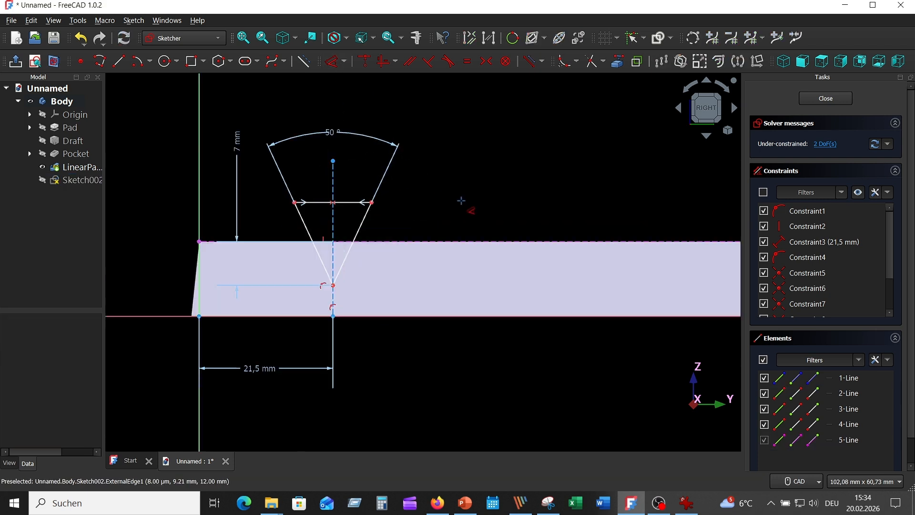
scroll(566, 170, down, 3)
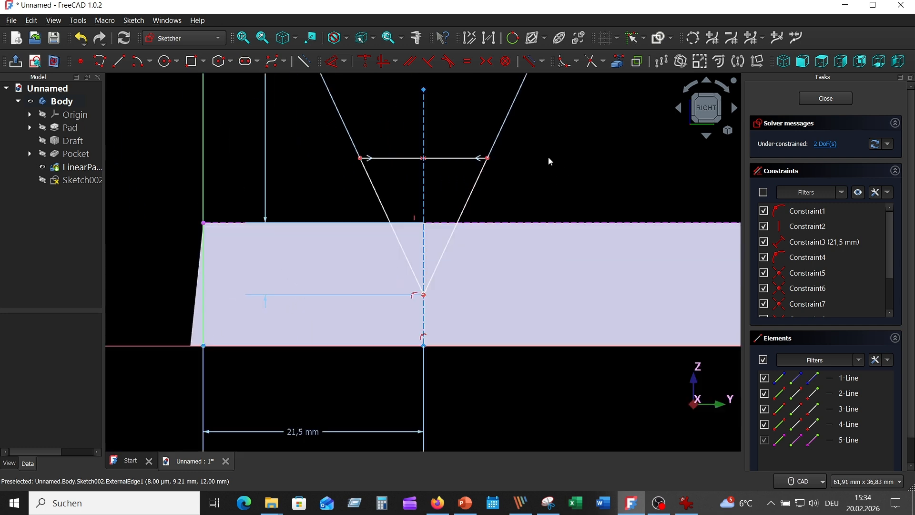
click(566, 61)
click(458, 244)
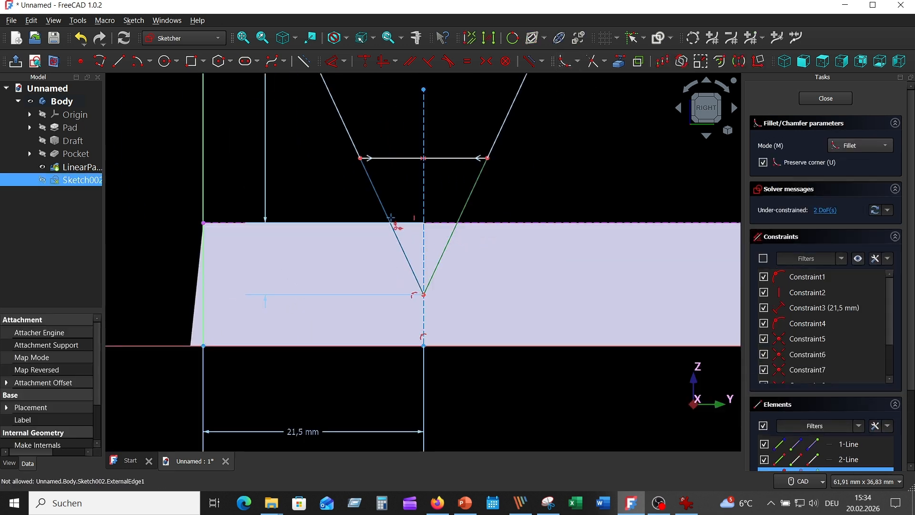
click(387, 212)
Step: Constrain the radius of the fillet arc at the groove profile's lower tip to 1 mm
click(333, 61)
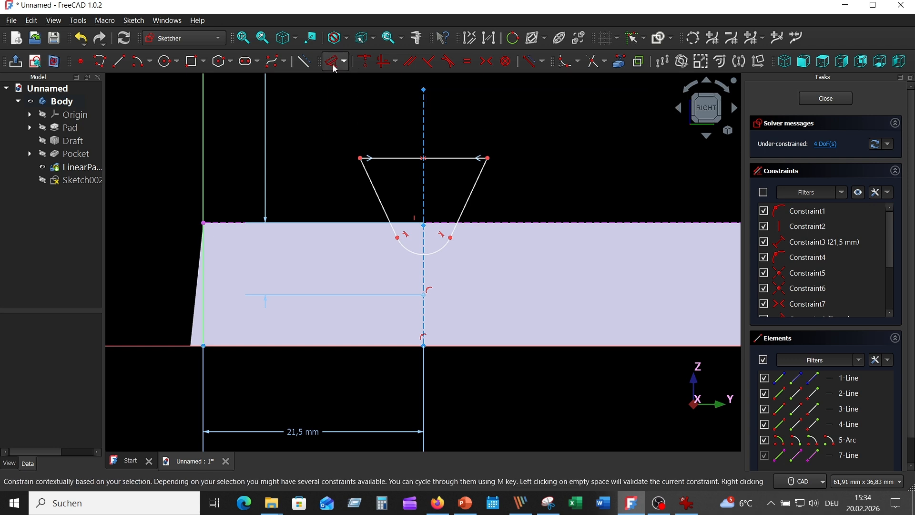
click(432, 249)
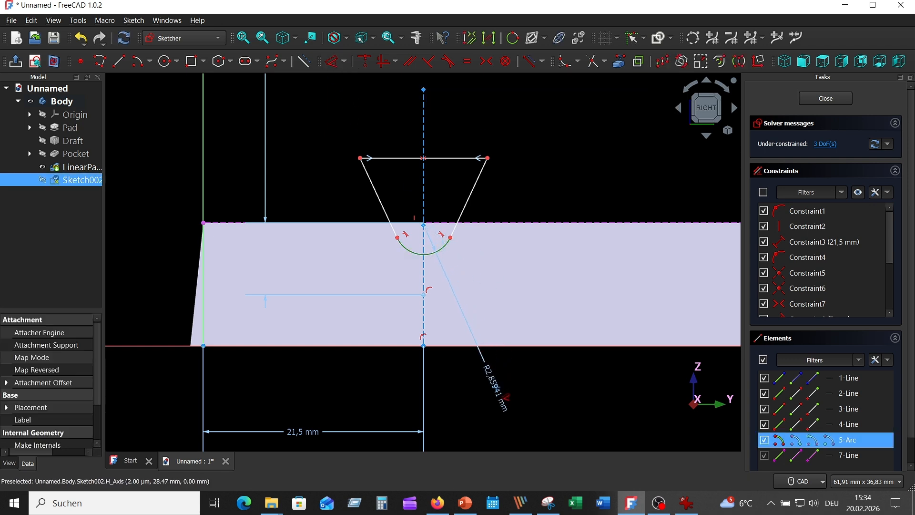
click(495, 383)
text(1)
key(Return)
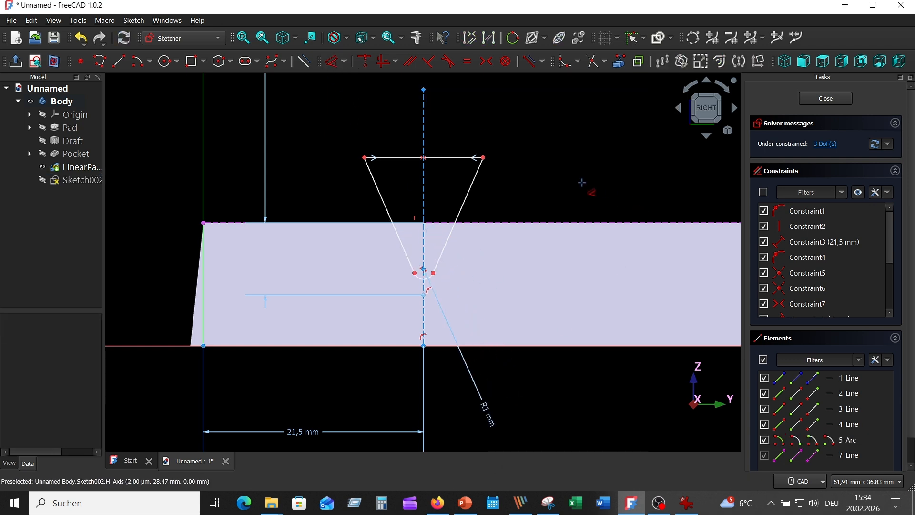
Step: Constrain the angle between the filleted groove profile's two sloping sides to 50° again
click(476, 176)
click(379, 193)
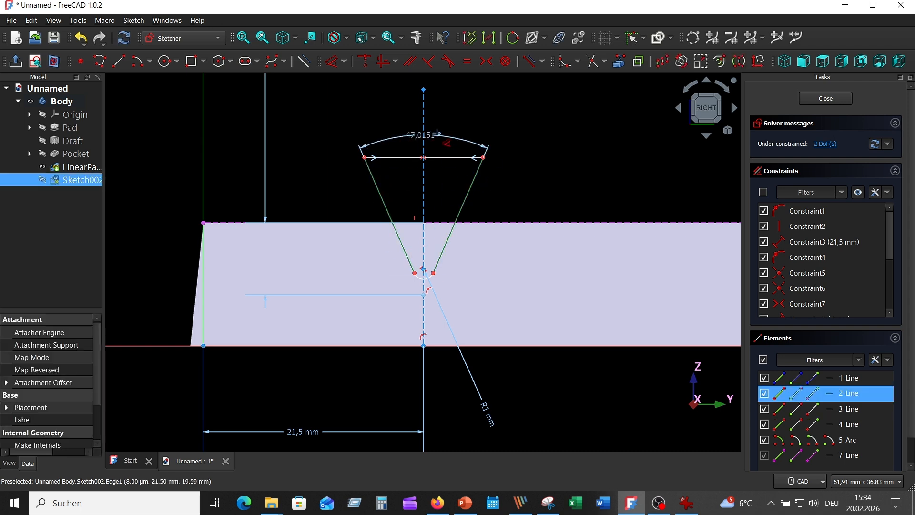
click(459, 119)
text(50)
key(Return)
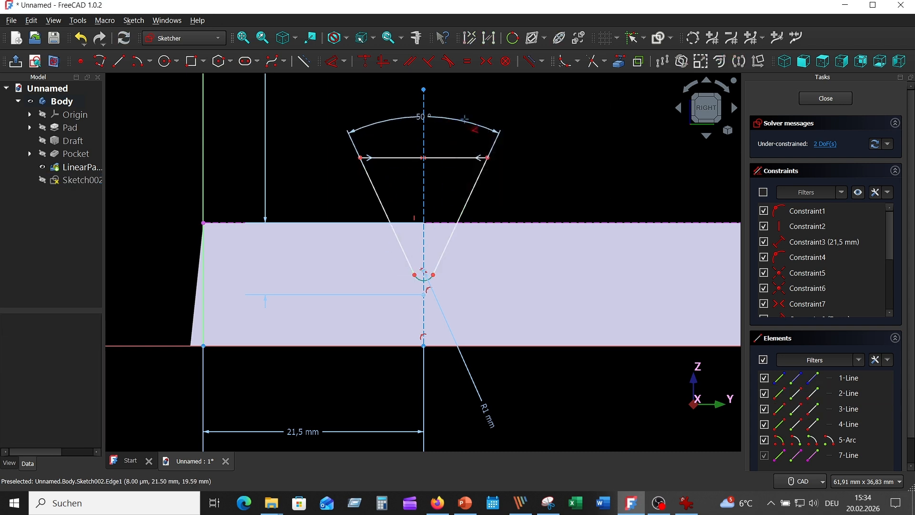
Step: Constrain the vertical construction line's length to 25 mm
click(424, 89)
click(568, 157)
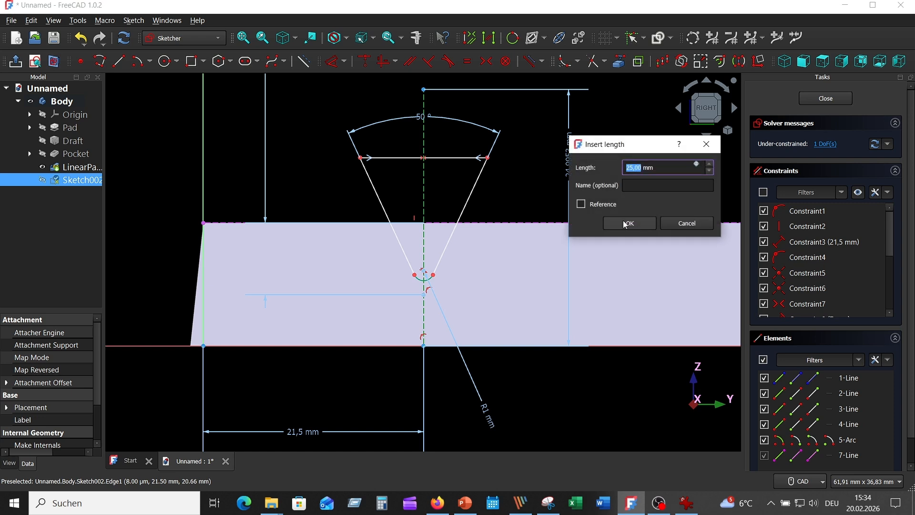
text(25)
key(Return)
Step: Dimension the vertical height of the profile's right sloping side with the proposed value and finish the sketch
click(474, 180)
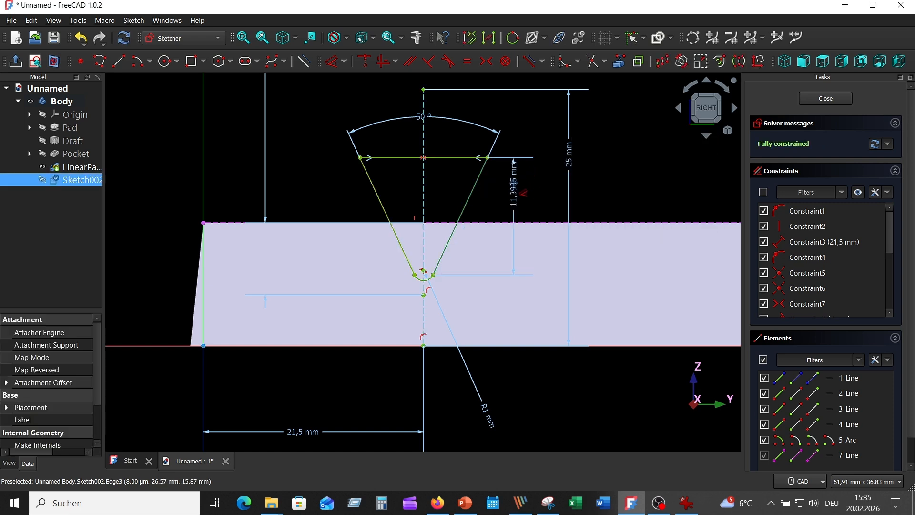
click(513, 200)
click(575, 252)
right_click(640, 172)
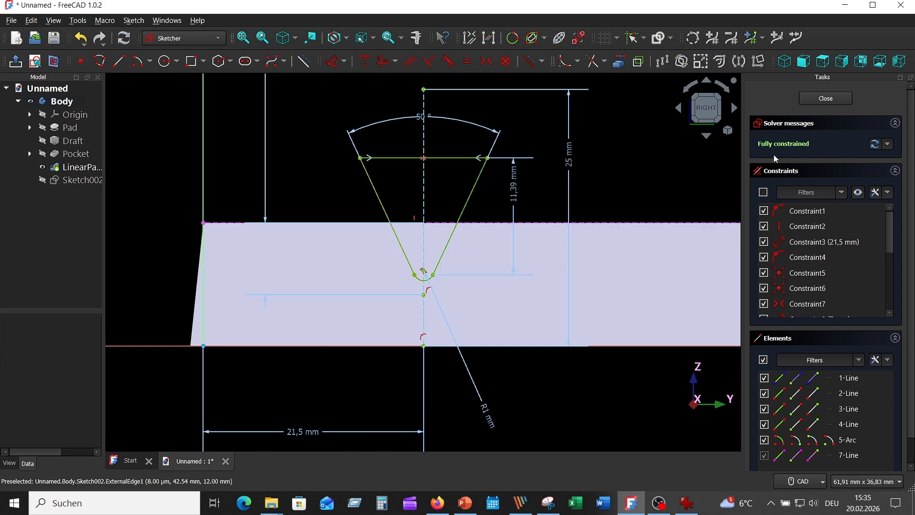
click(826, 98)
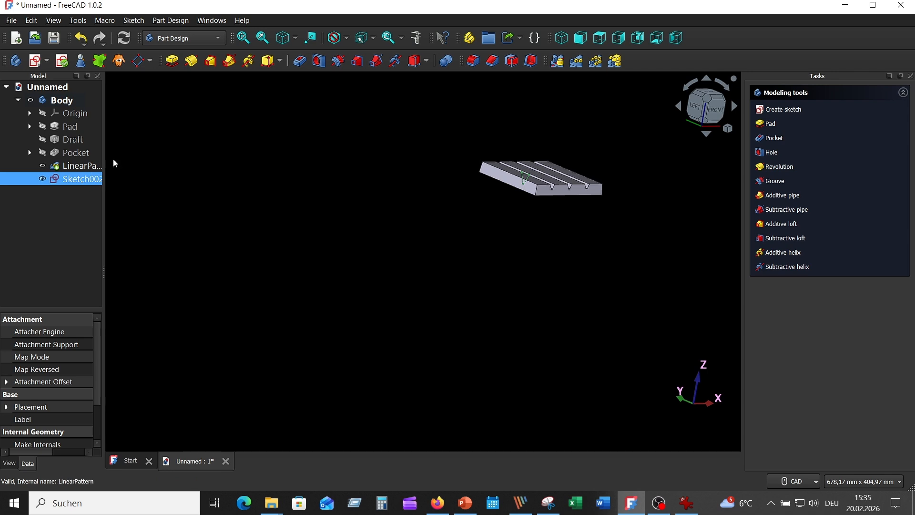
Step: Cut the groove sketch as a Pocket through all, symmetric to the sketch plane
click(299, 61)
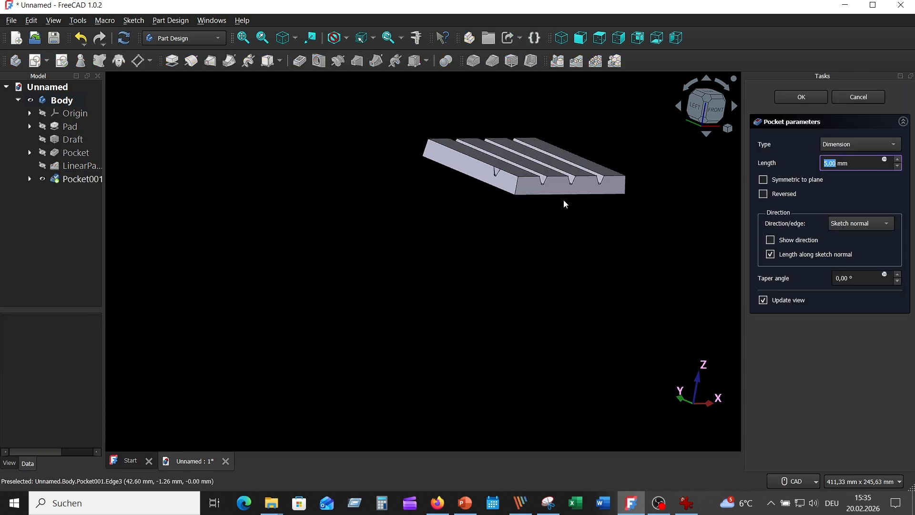
middle_drag(530, 216, 390, 228)
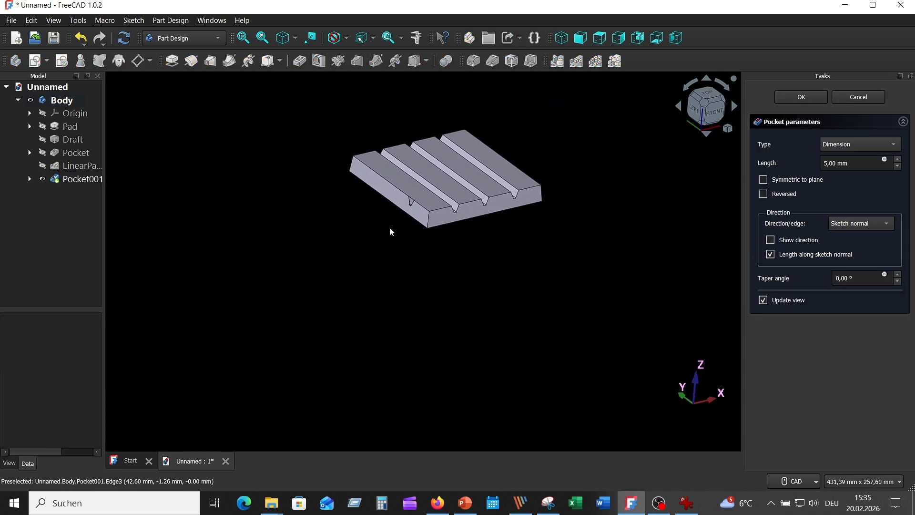
click(858, 144)
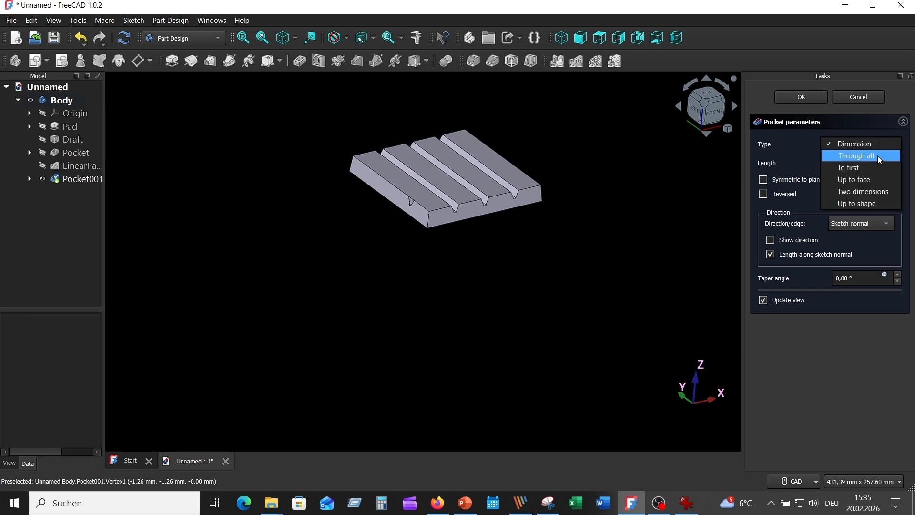
click(836, 156)
click(762, 179)
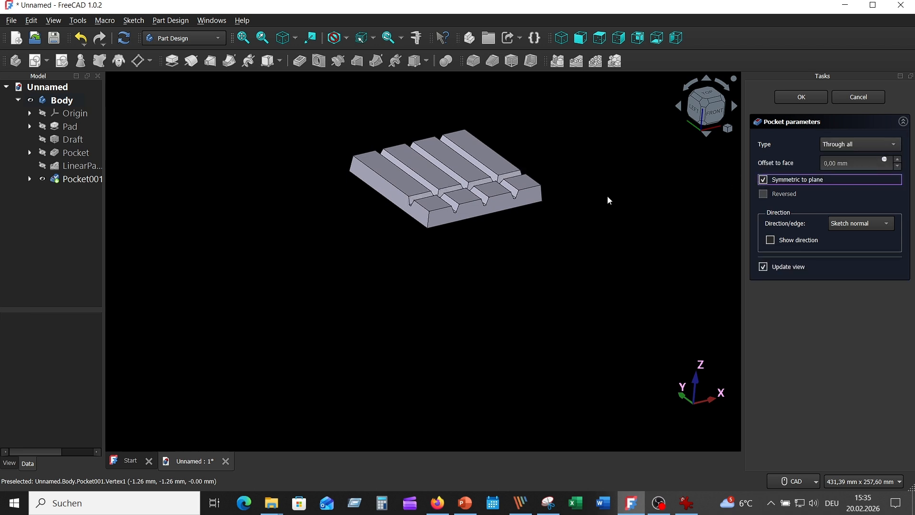
key(0)
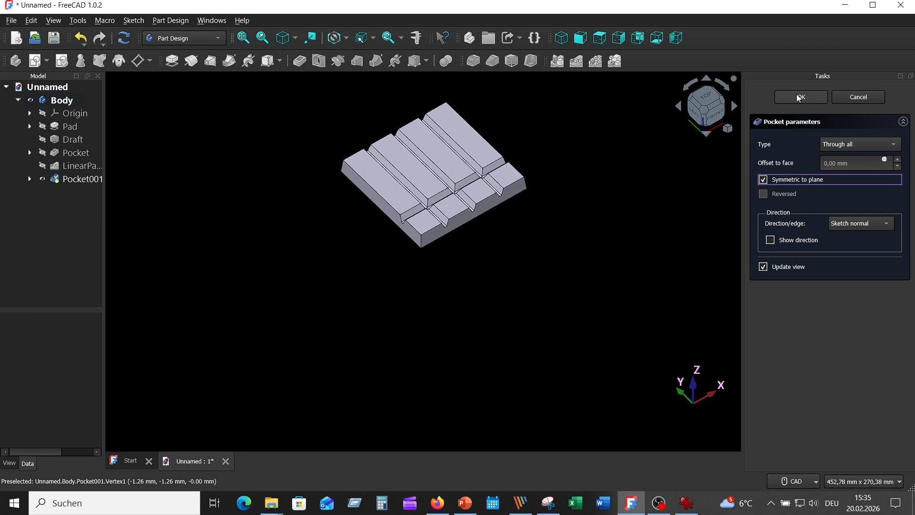
click(799, 97)
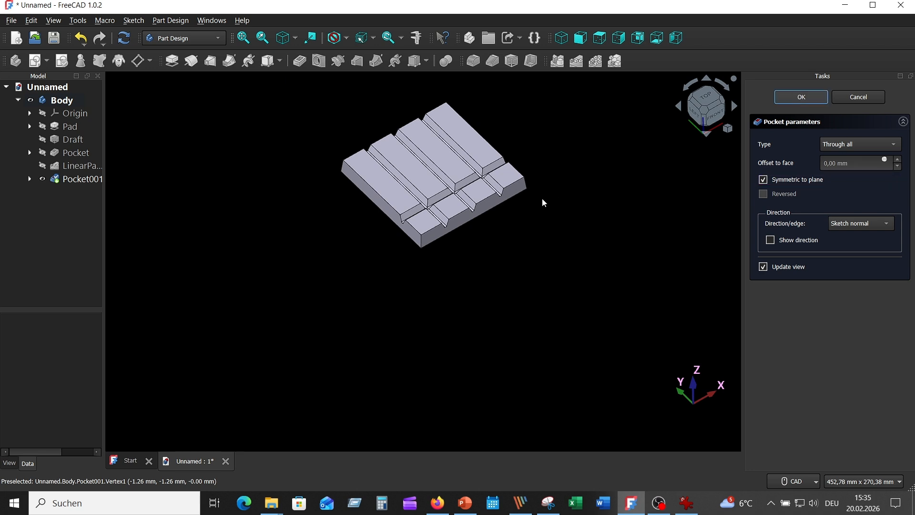
Step: Pattern the new groove pocket linearly along the base Y axis with 3 occurrences over an overall length of 49 mm
click(81, 179)
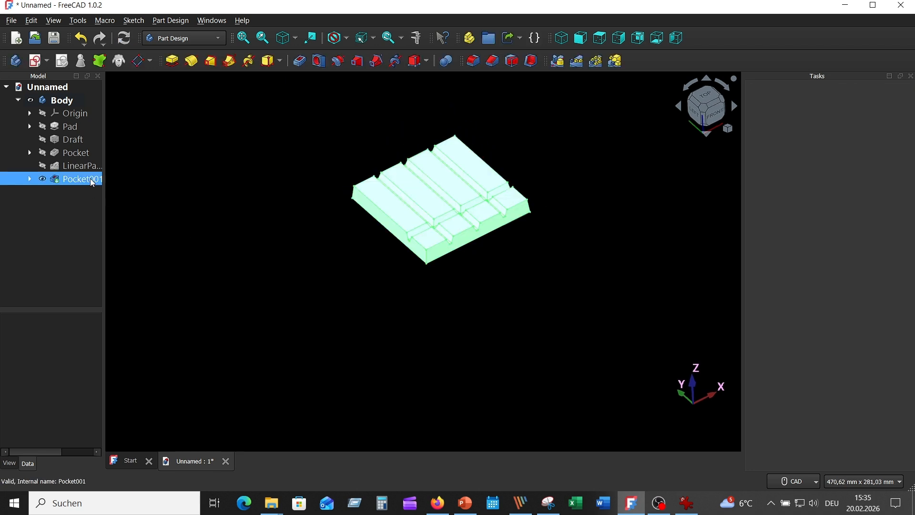
click(582, 65)
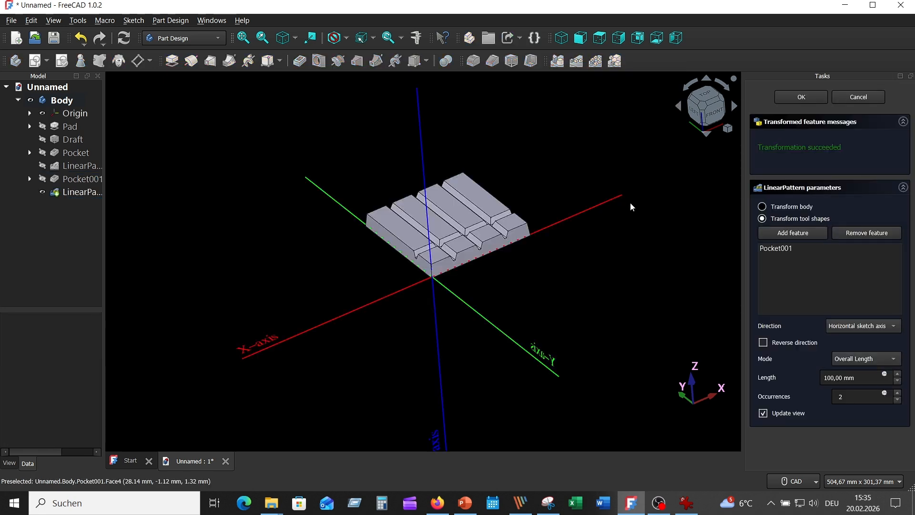
click(877, 326)
click(864, 361)
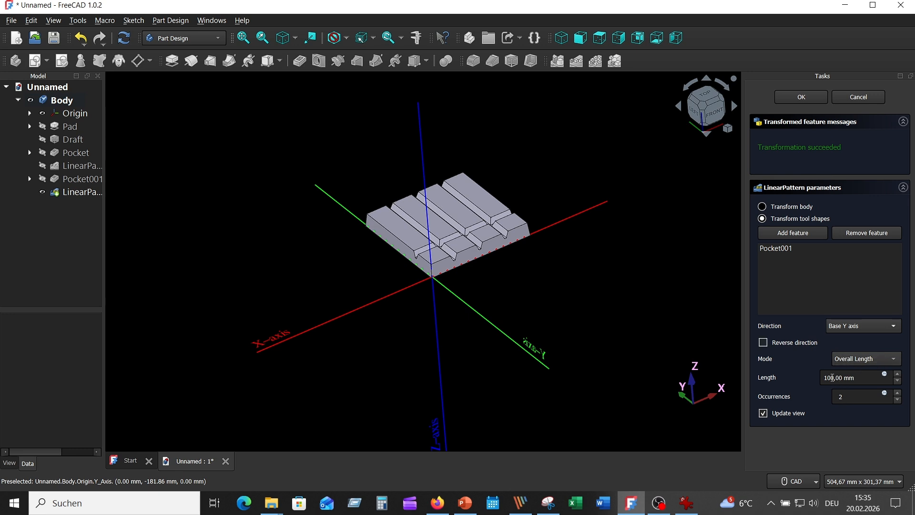
drag(834, 376, 816, 376)
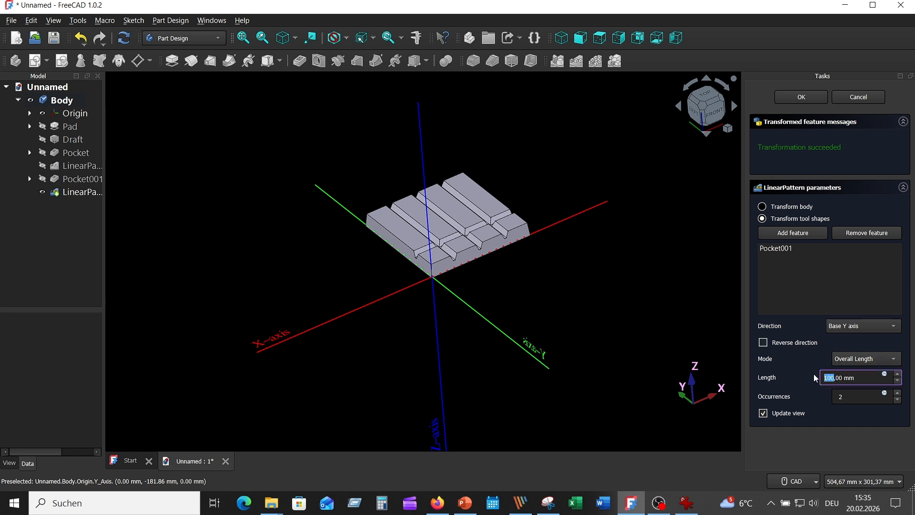
text(49)
click(867, 399)
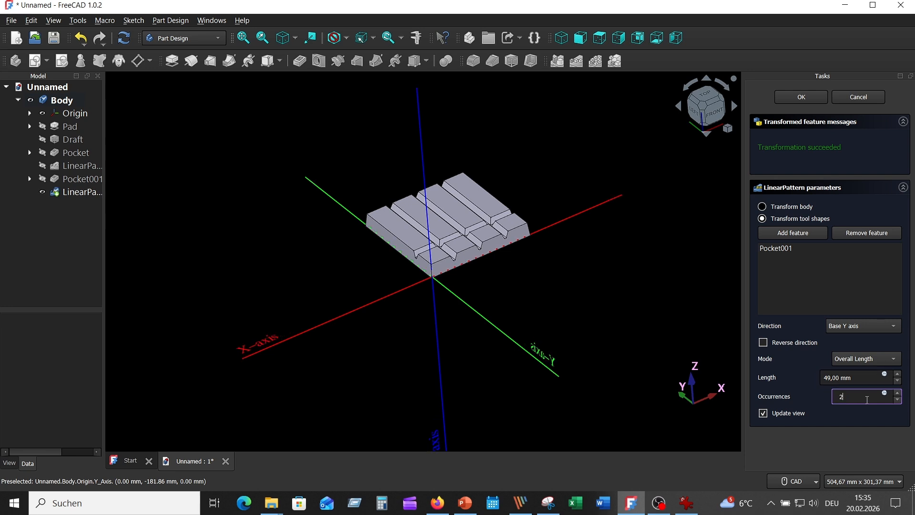
click(898, 393)
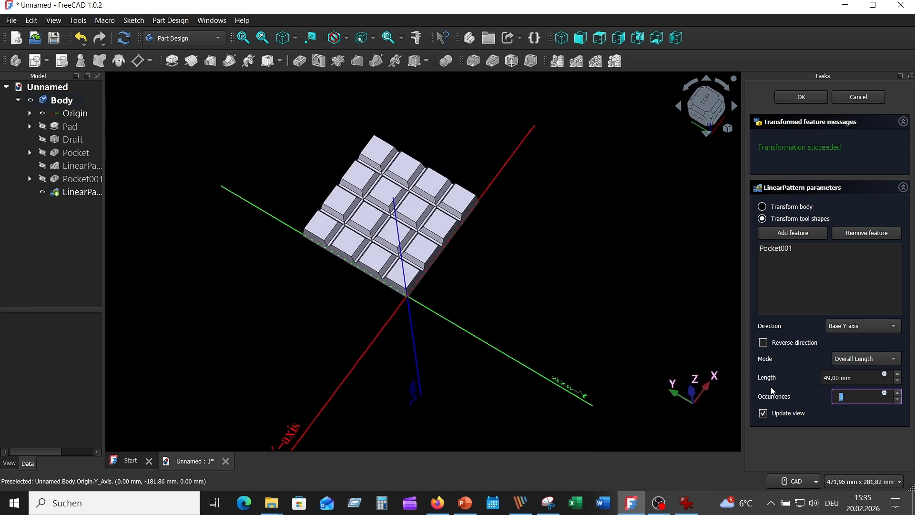
click(803, 96)
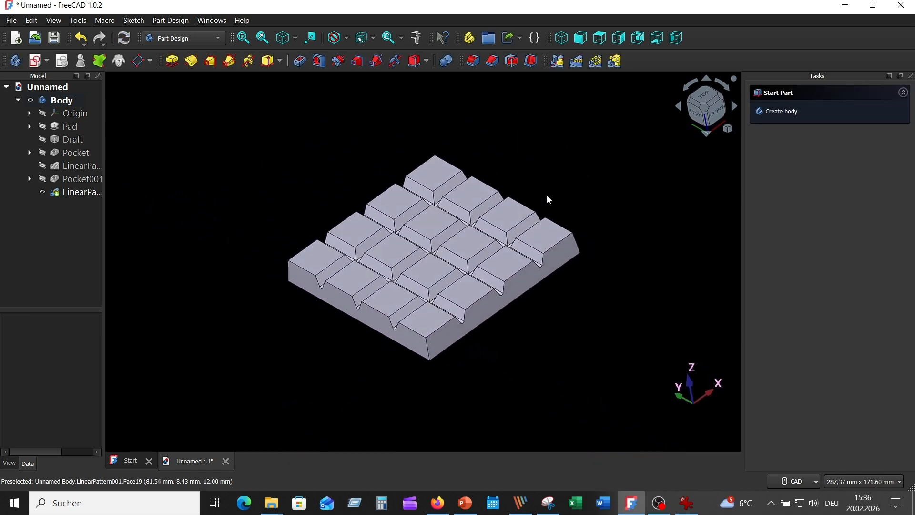
Step: Fillet the top faces of all 16 chocolate pieces with a 0.5 mm radius
click(433, 176)
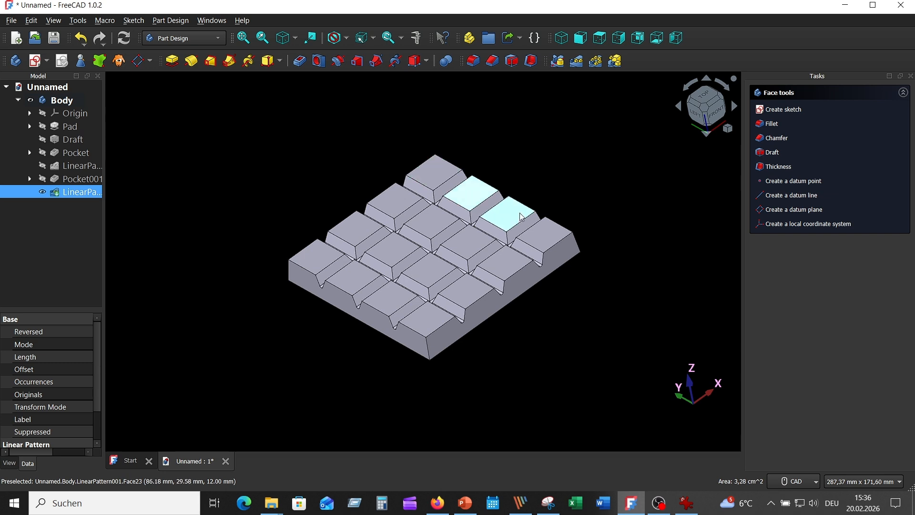
ctrl+click(492, 203)
ctrl+click(512, 217)
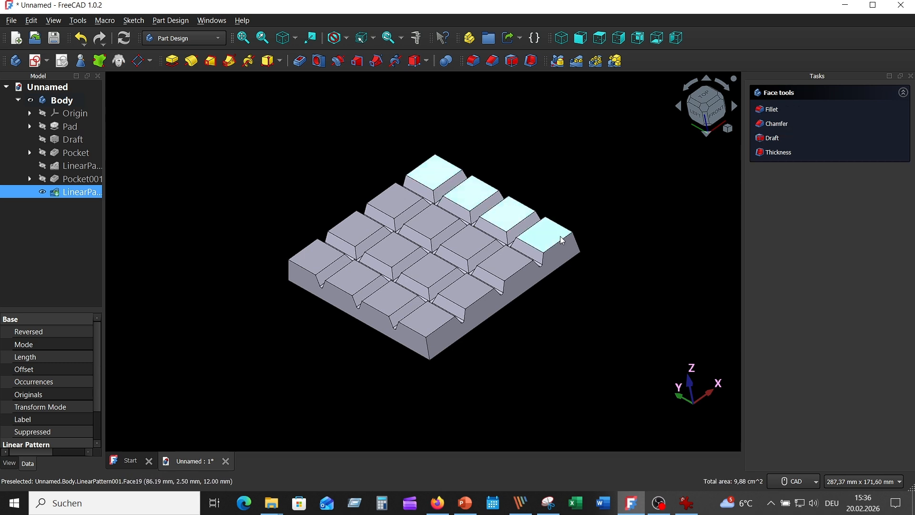
ctrl+click(558, 236)
ctrl+click(505, 261)
ctrl+click(467, 243)
ctrl+click(429, 216)
ctrl+click(395, 203)
ctrl+click(356, 230)
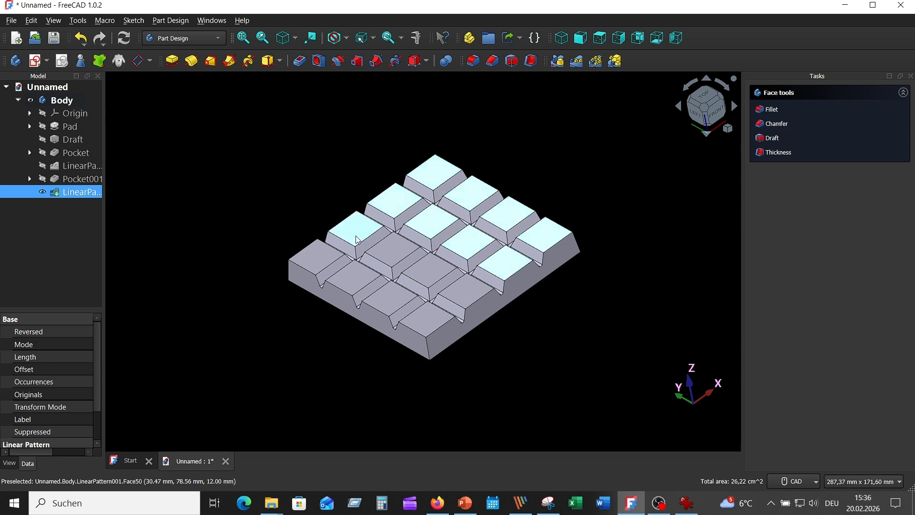
ctrl+click(396, 248)
ctrl+click(428, 268)
ctrl+click(464, 298)
ctrl+click(422, 333)
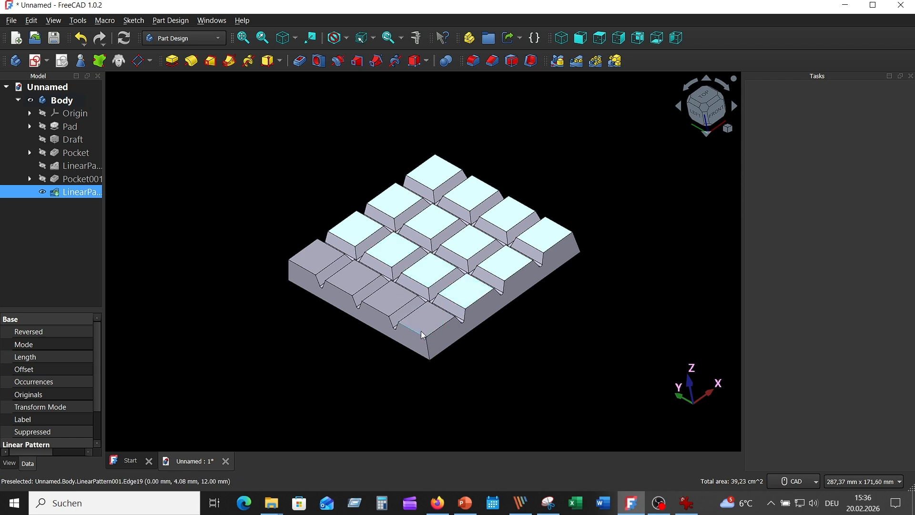
ctrl+click(384, 301)
ctrl+click(424, 322)
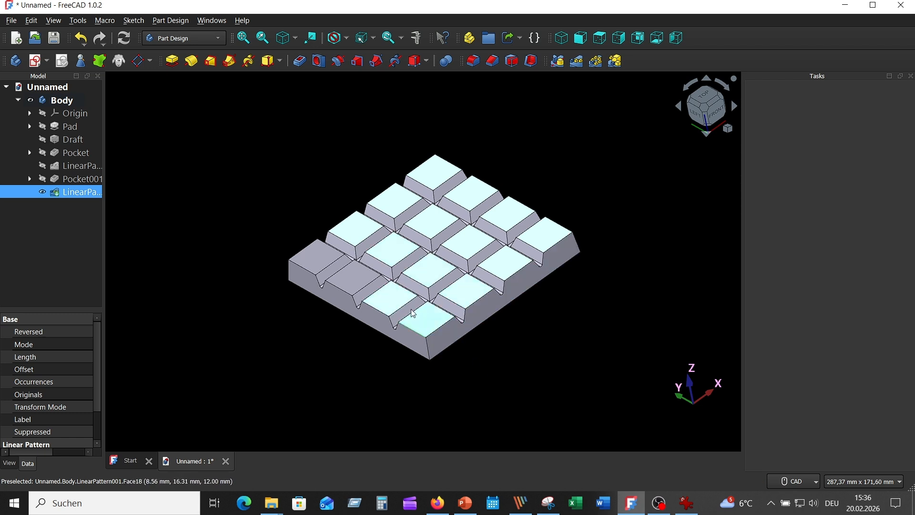
ctrl+click(347, 276)
ctrl+click(317, 254)
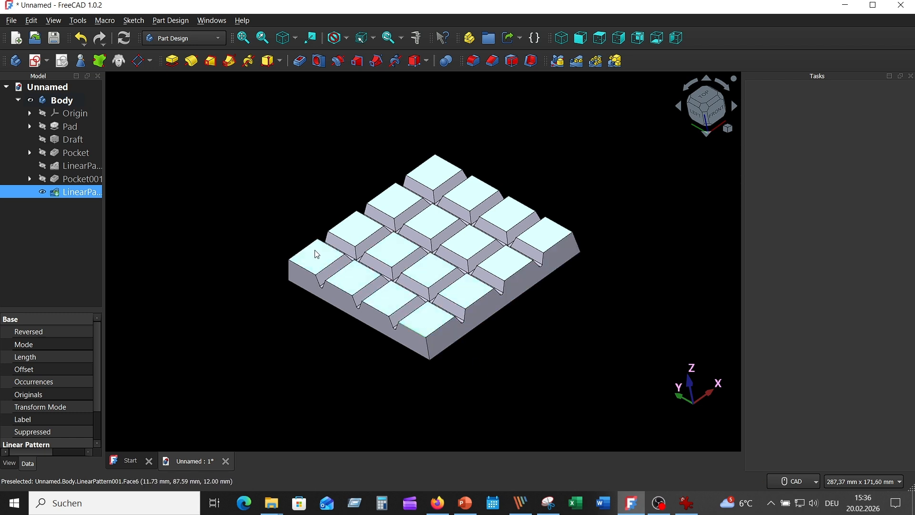
ctrl+click(416, 333)
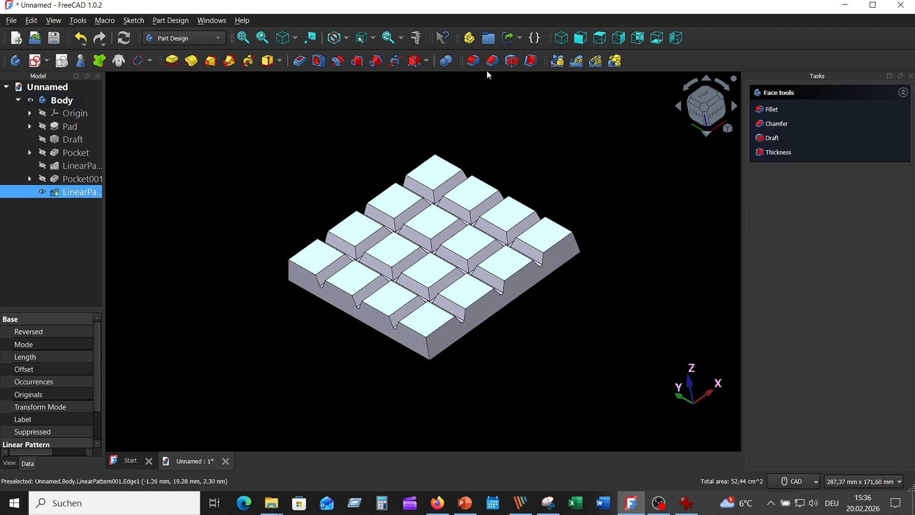
click(474, 61)
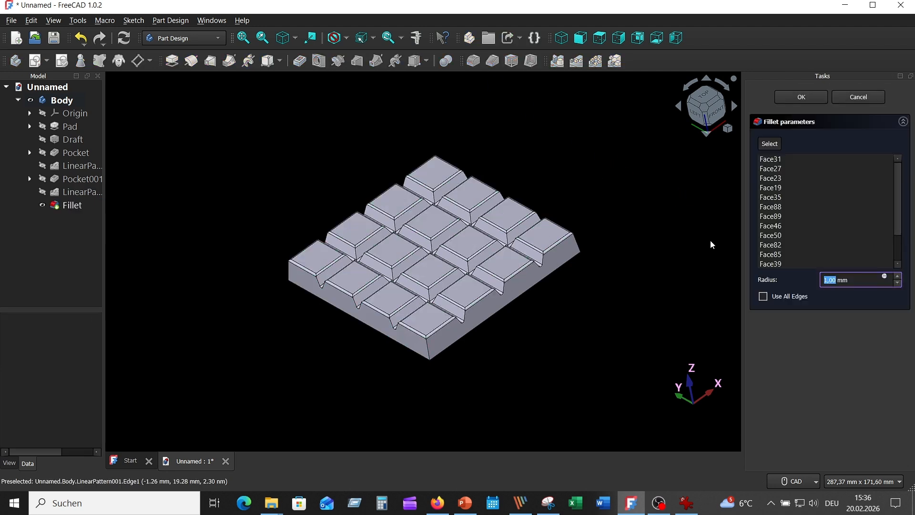
click(789, 265)
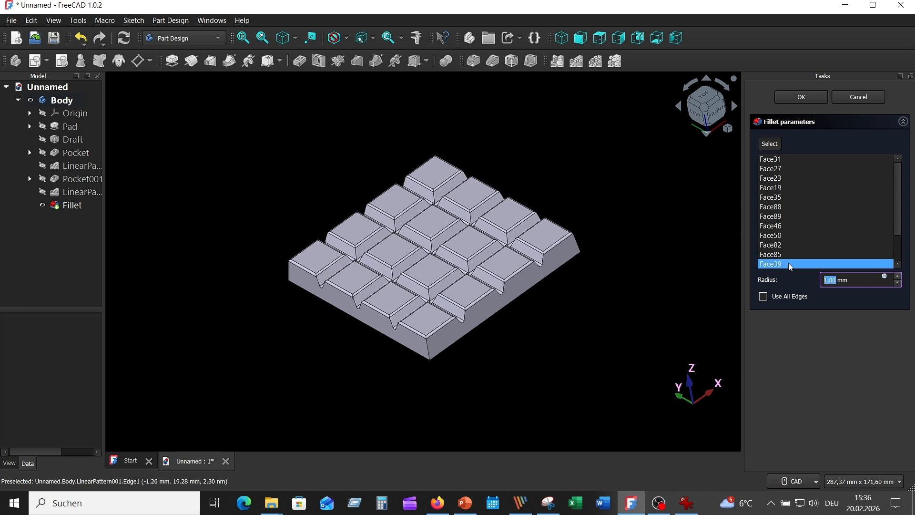
text(0,)
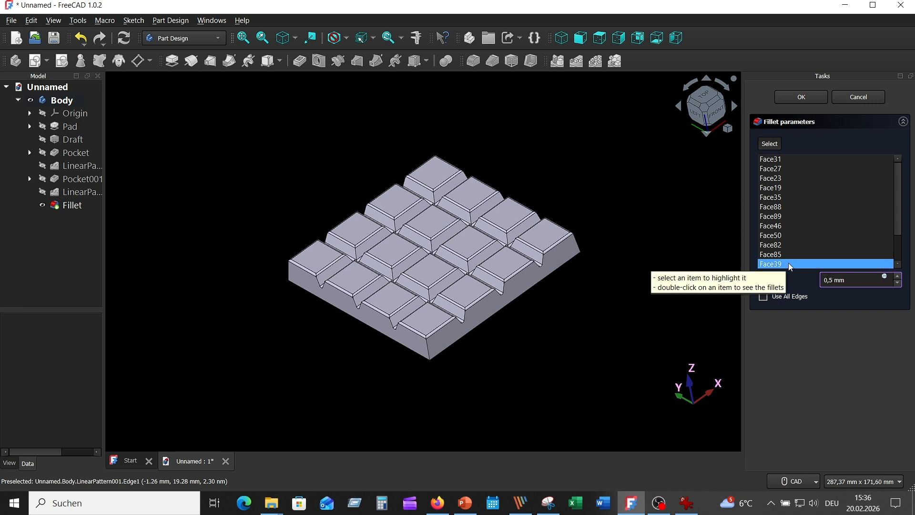
key(Return)
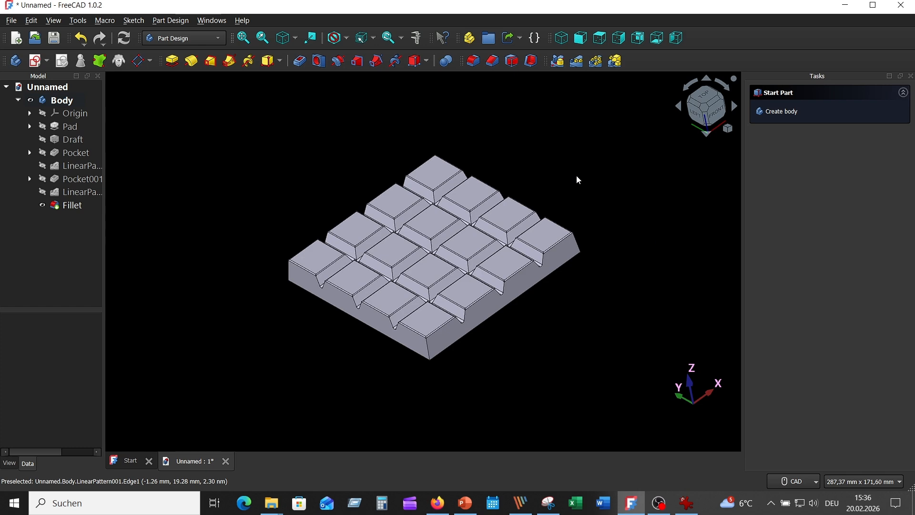
Step: Set the body's display mode to Shaded
middle_drag(568, 190, 525, 183)
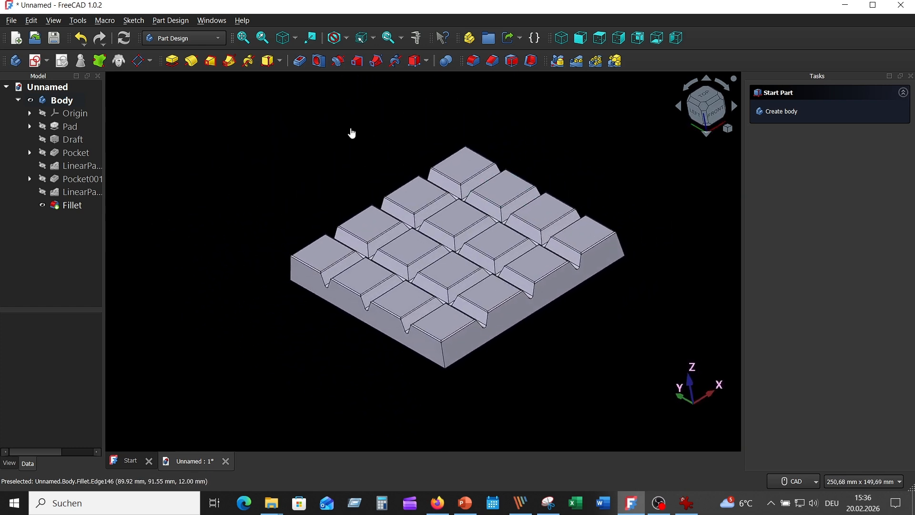
click(72, 99)
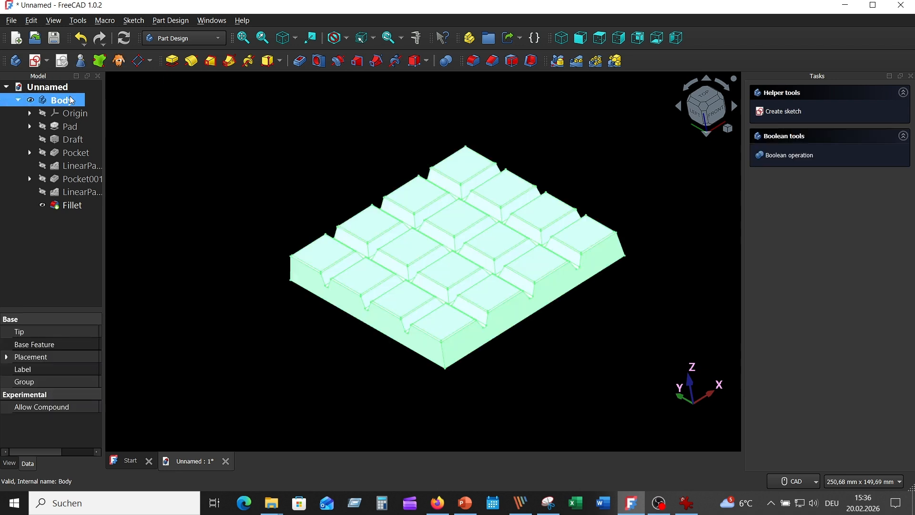
click(9, 463)
drag(103, 386, 218, 387)
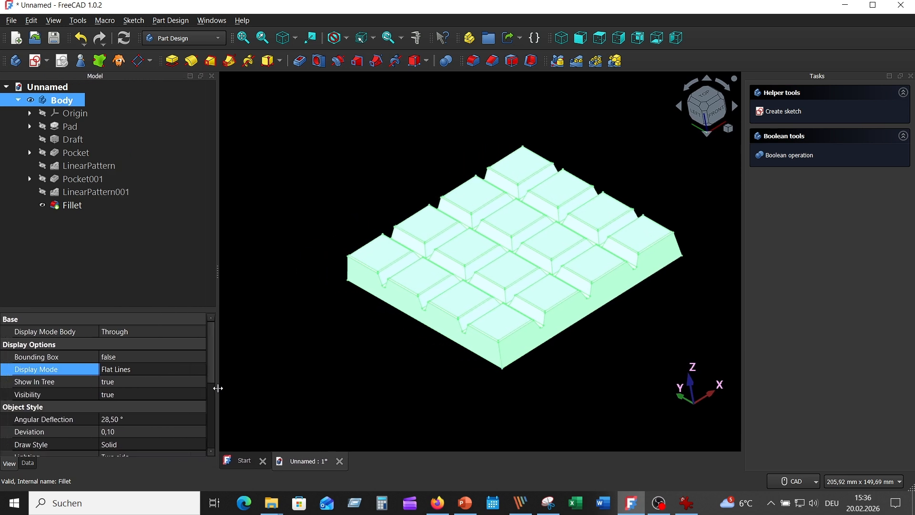
click(175, 368)
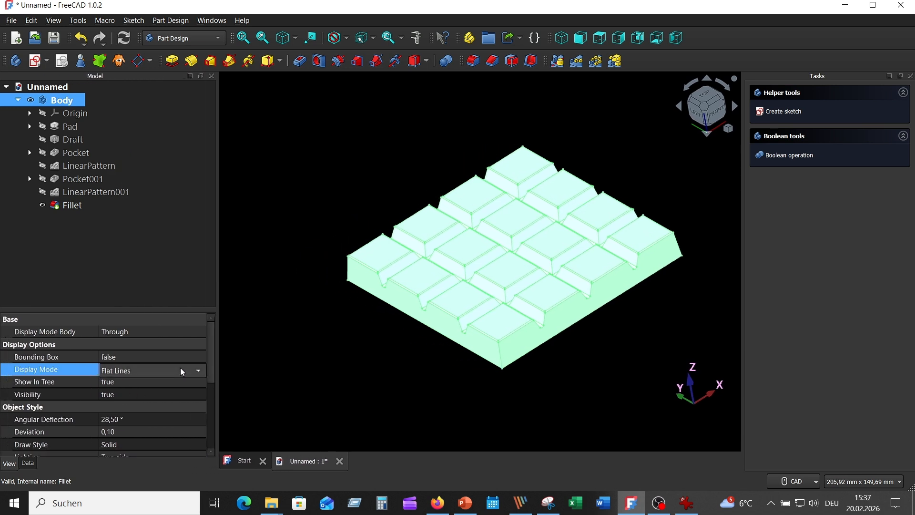
click(180, 368)
click(163, 384)
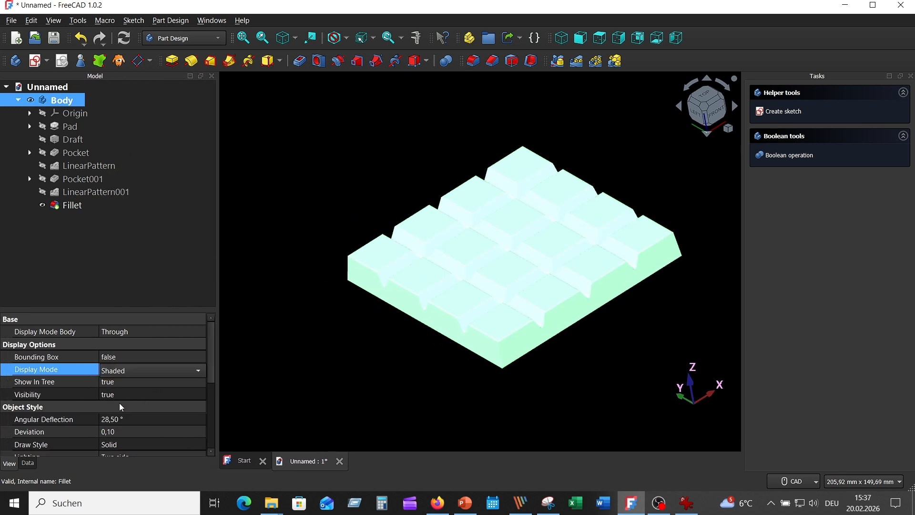
Step: Set the body's shape appearance colour to brown, #aa5500
scroll(120, 406, down, 3)
click(156, 419)
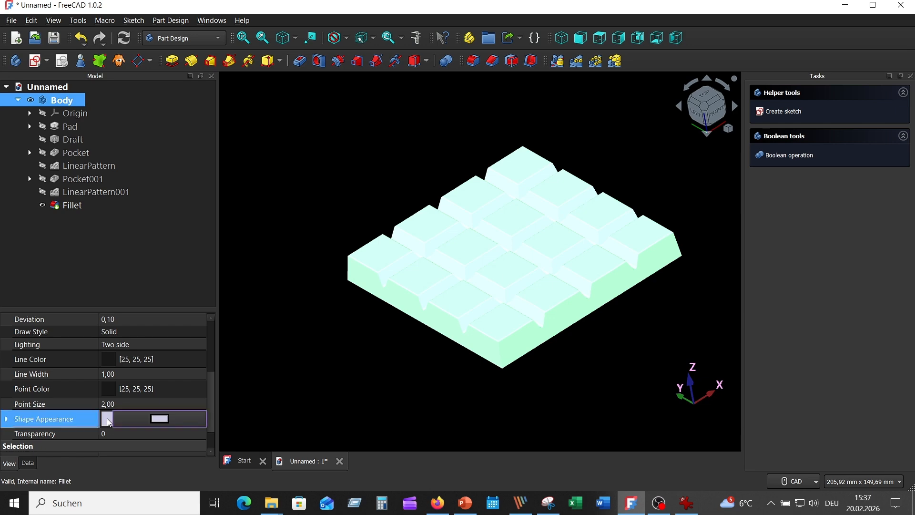
click(157, 419)
click(374, 157)
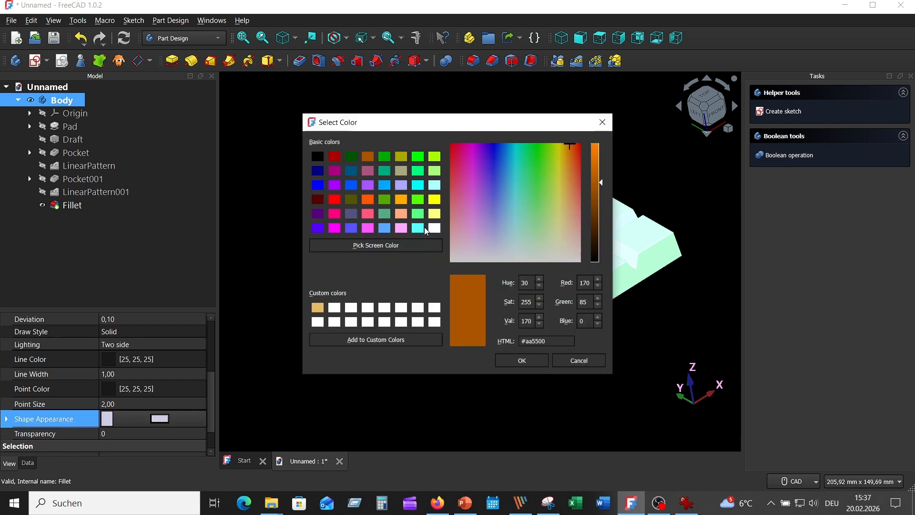
click(522, 360)
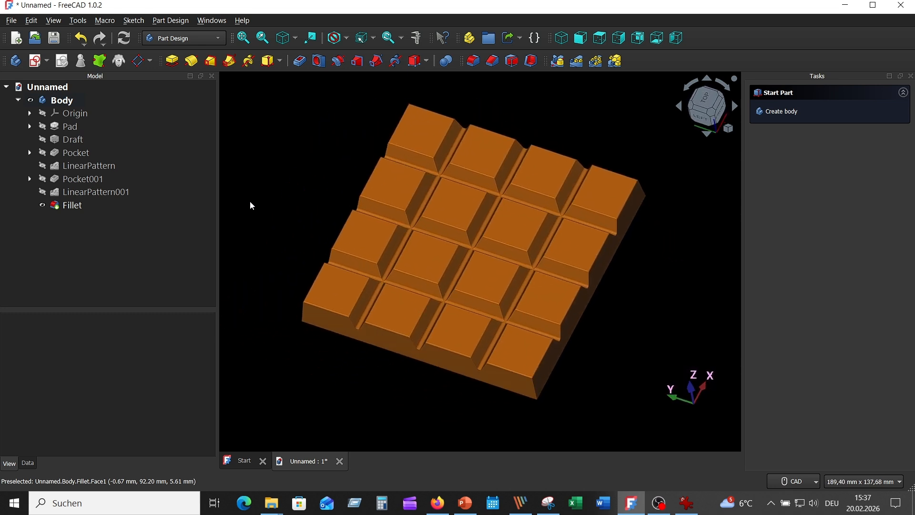
drag(218, 214, 159, 206)
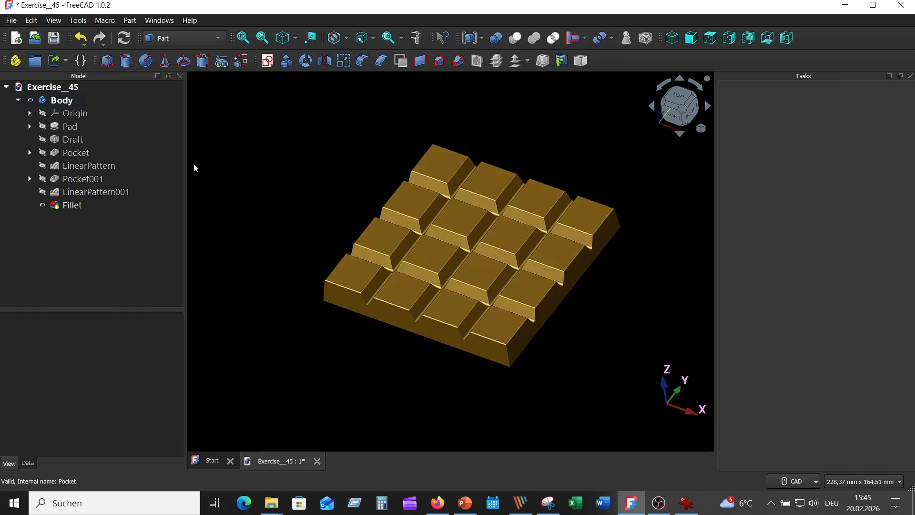
Step: Apply the Gold material to the body in its display properties
click(61, 100)
right_click(72, 104)
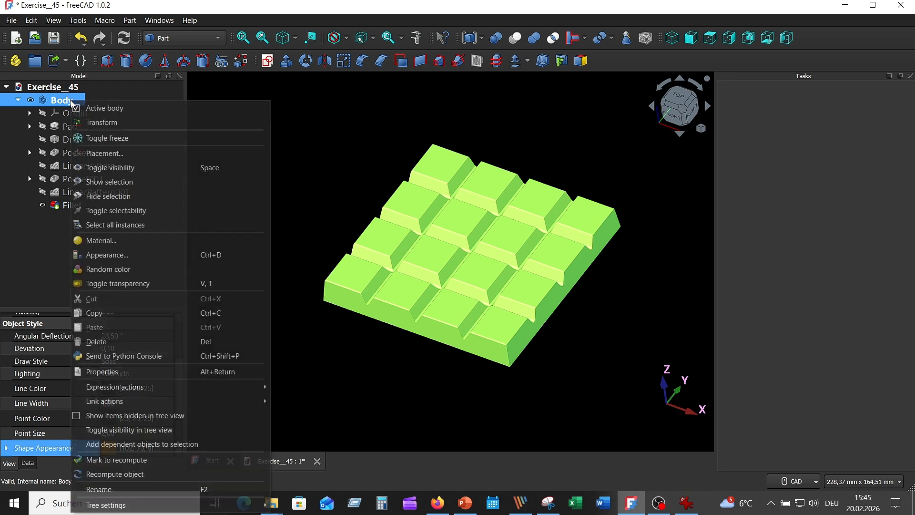
click(148, 254)
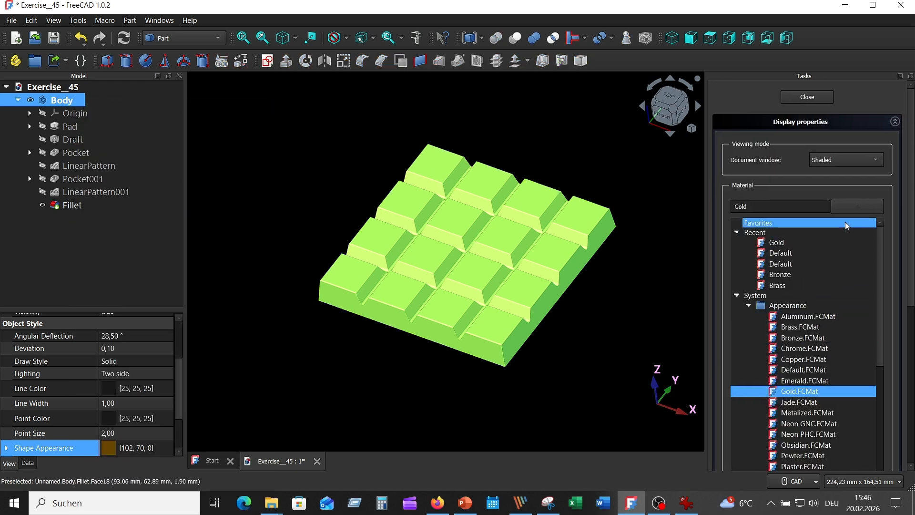
click(823, 98)
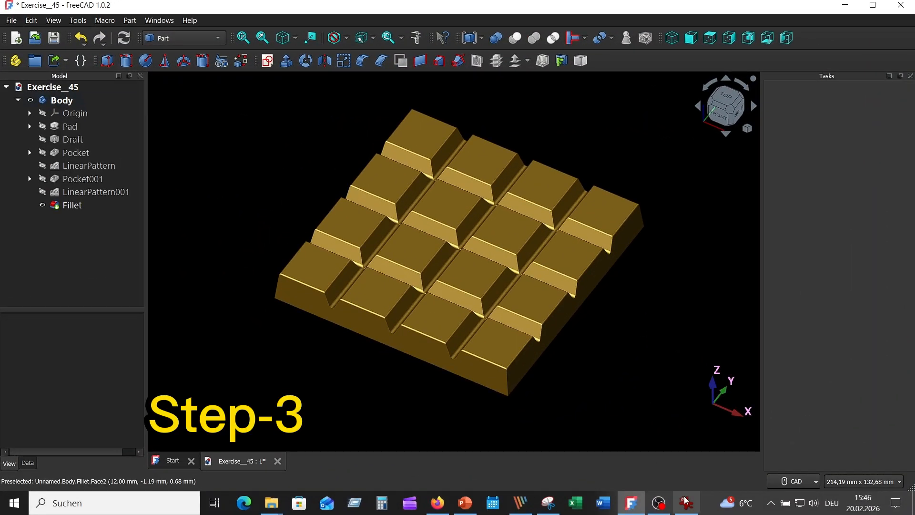
Step: Check the lettering in the reference drawing, switch to the Draft workbench and align the working plane to the top face of the corner piece nearest the origin
click(686, 501)
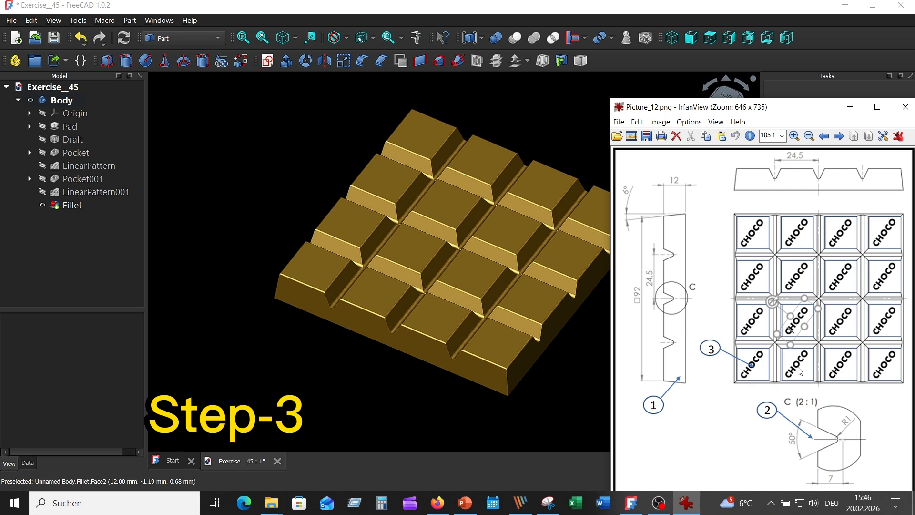
click(344, 376)
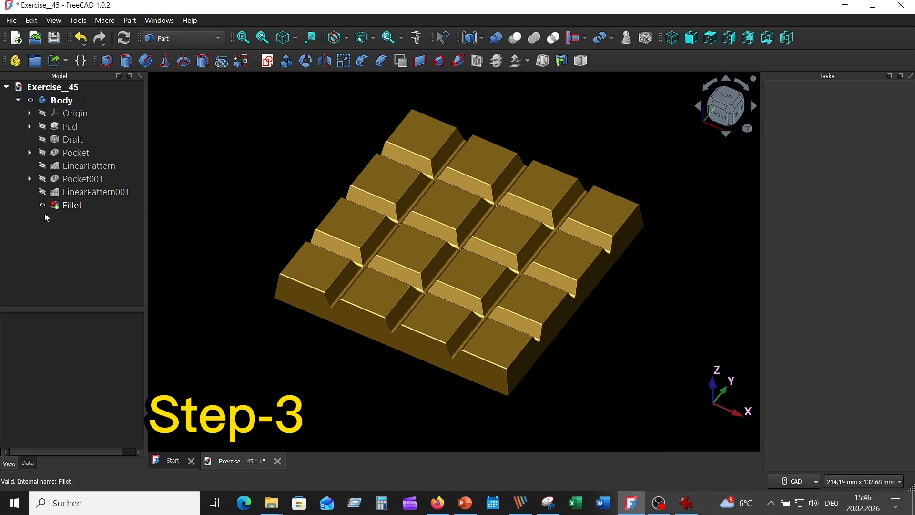
click(207, 38)
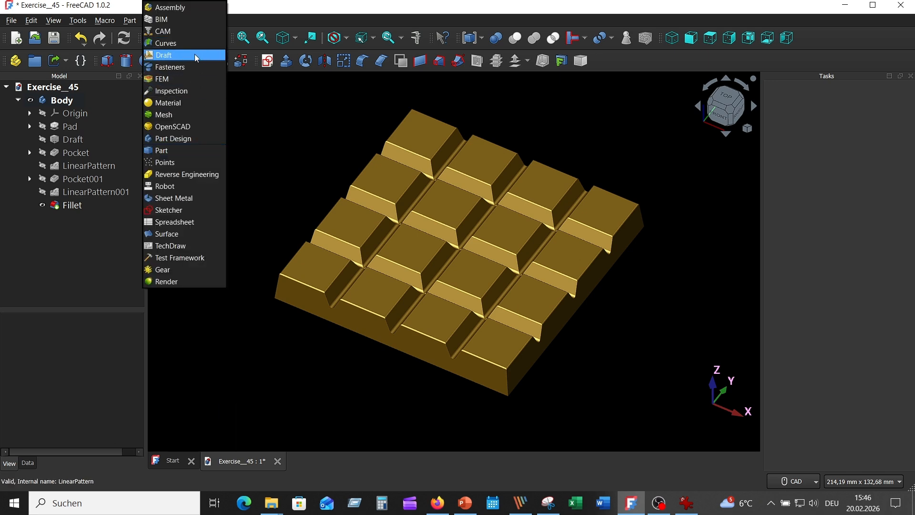
click(195, 54)
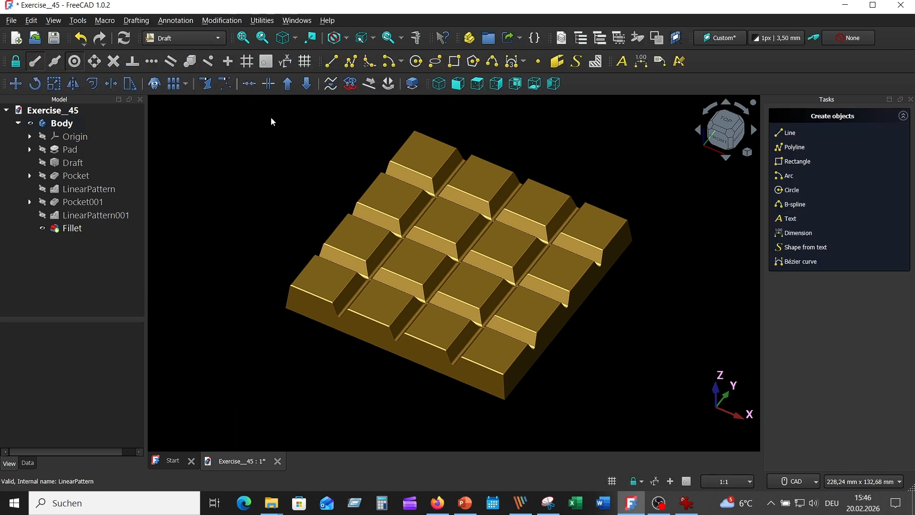
click(320, 257)
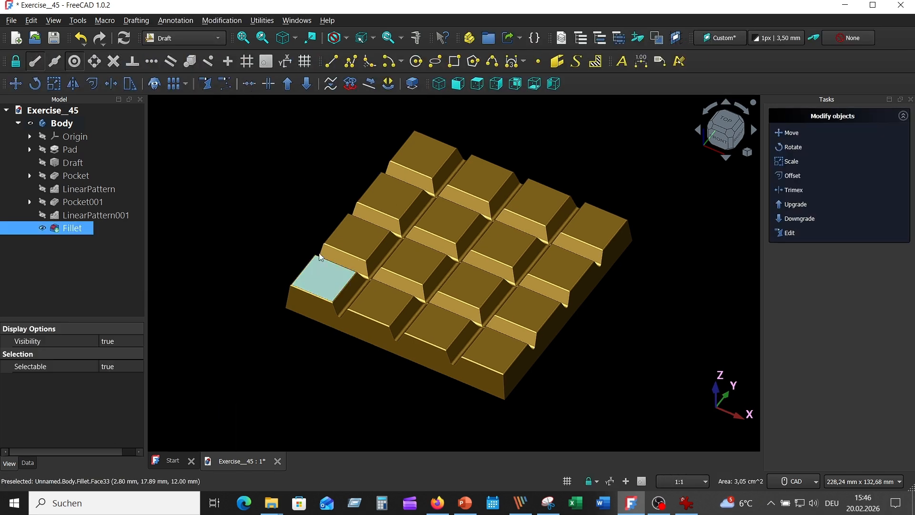
click(263, 20)
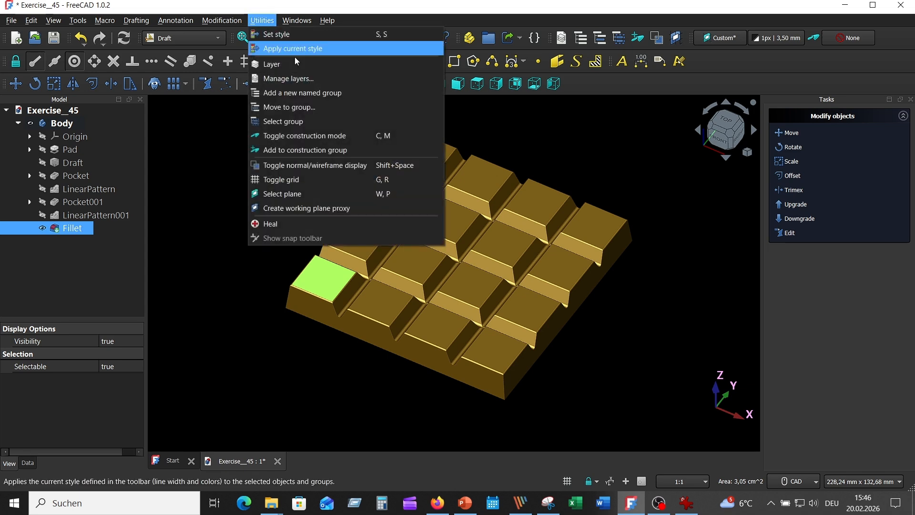
click(325, 193)
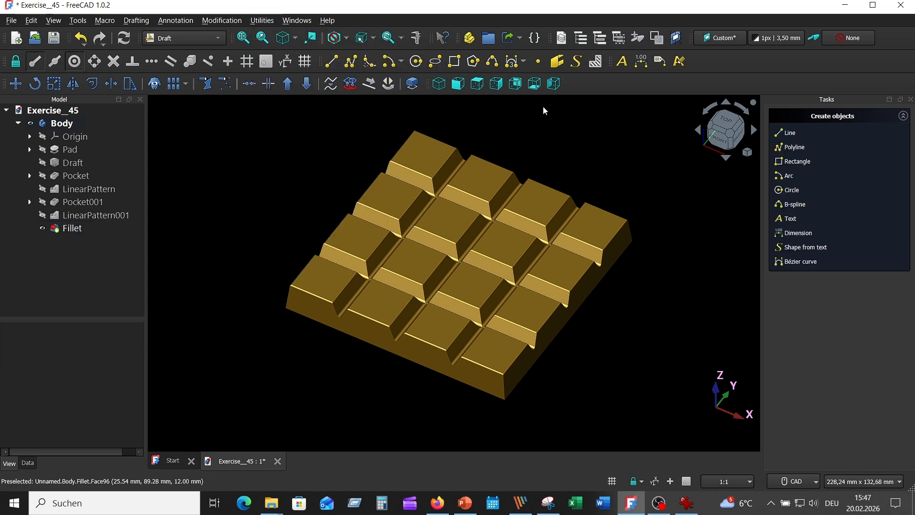
Step: Create a ShapeString at the outer corner of that piece's top face (1.46, 0.43, 12 mm) with the text CHOCO and a 5 mm height
click(576, 61)
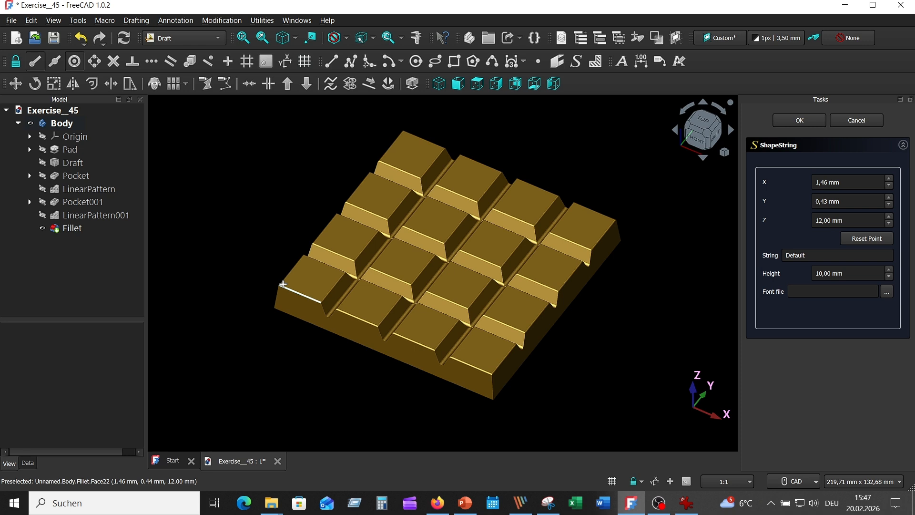
click(283, 284)
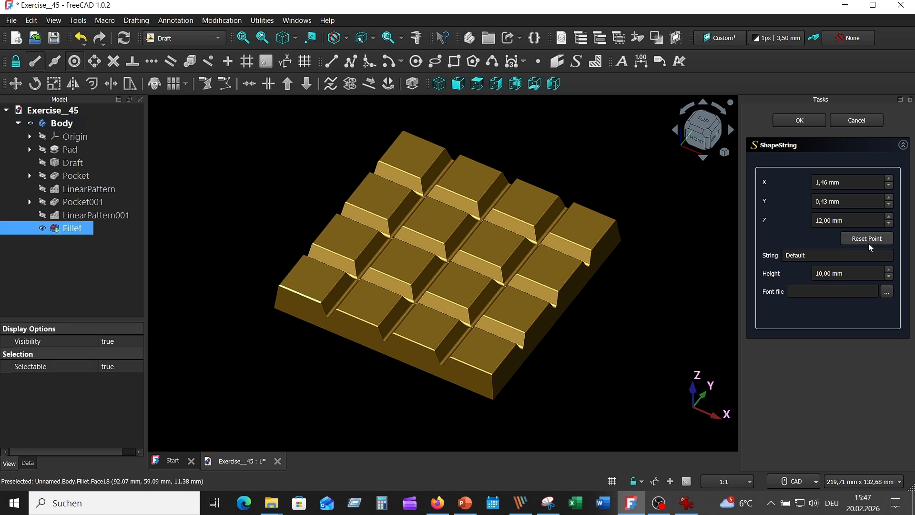
click(799, 256)
double_click(799, 255)
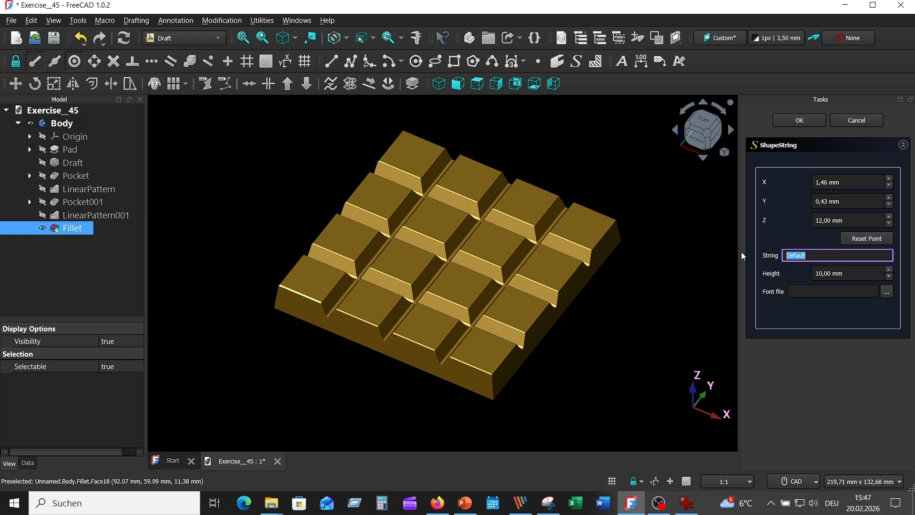
text(CHOCO)
click(889, 276)
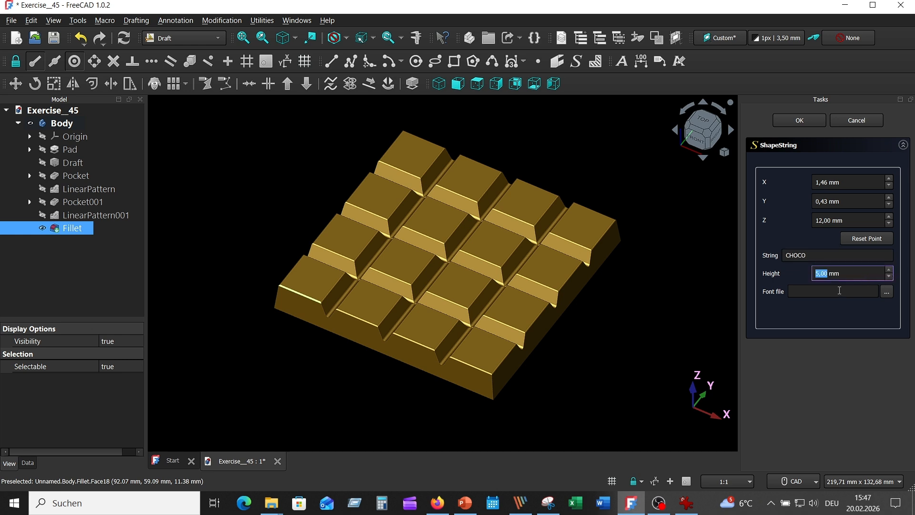
Step: Assign the font C:/Windows/Fonts/tahoma.ttf to the CHOCO ShapeString and create the text
click(839, 290)
click(886, 291)
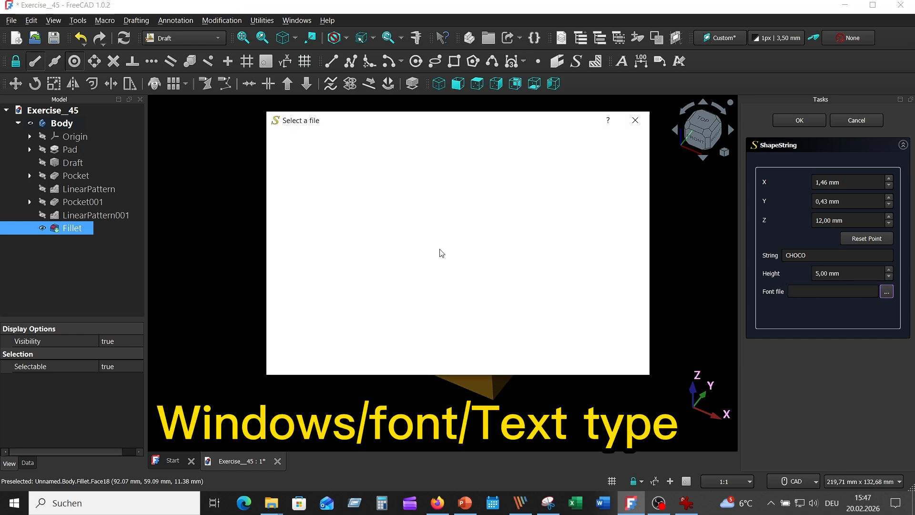
click(309, 162)
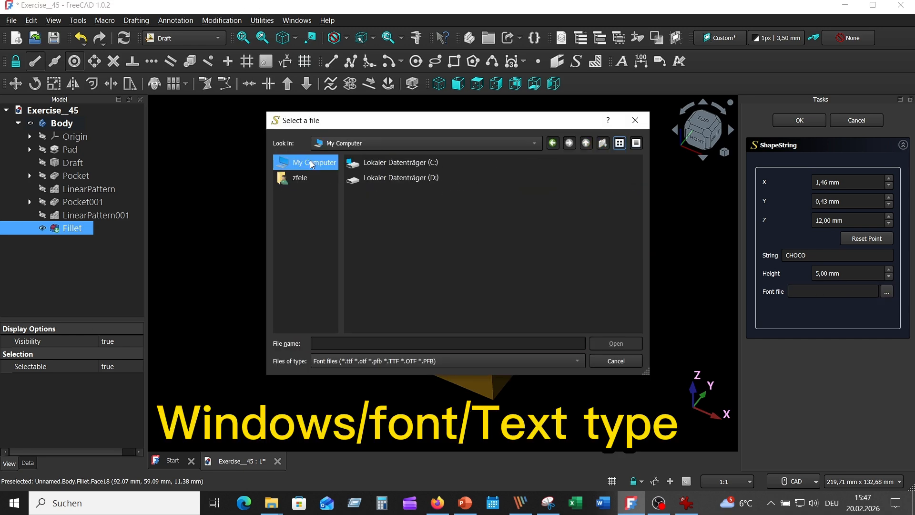
double_click(393, 167)
click(485, 227)
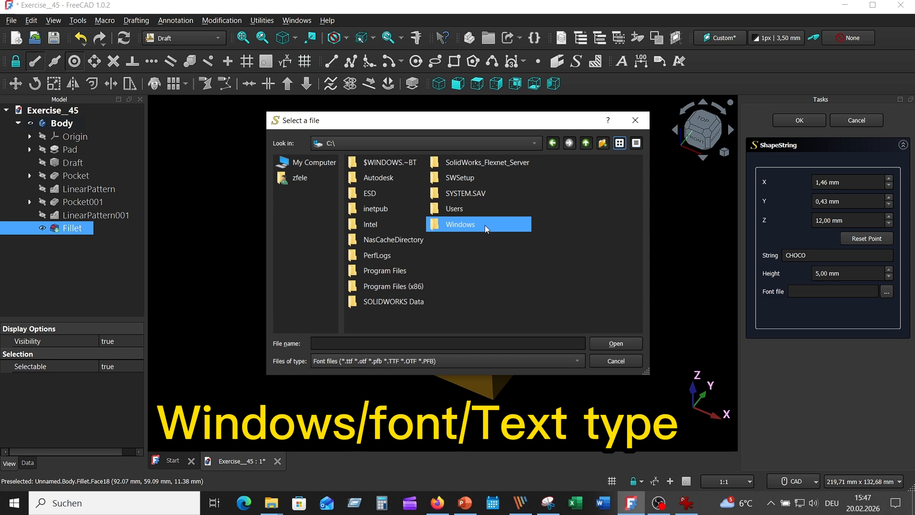
double_click(486, 229)
double_click(588, 197)
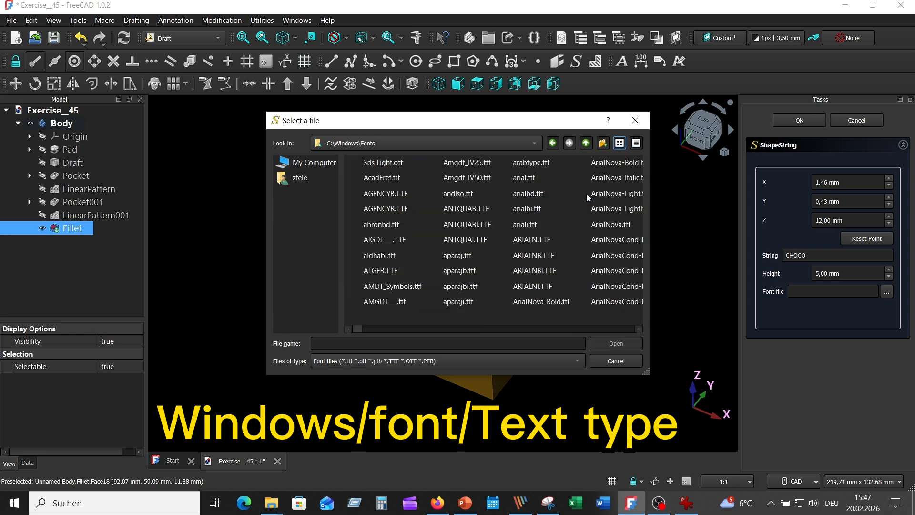
click(473, 257)
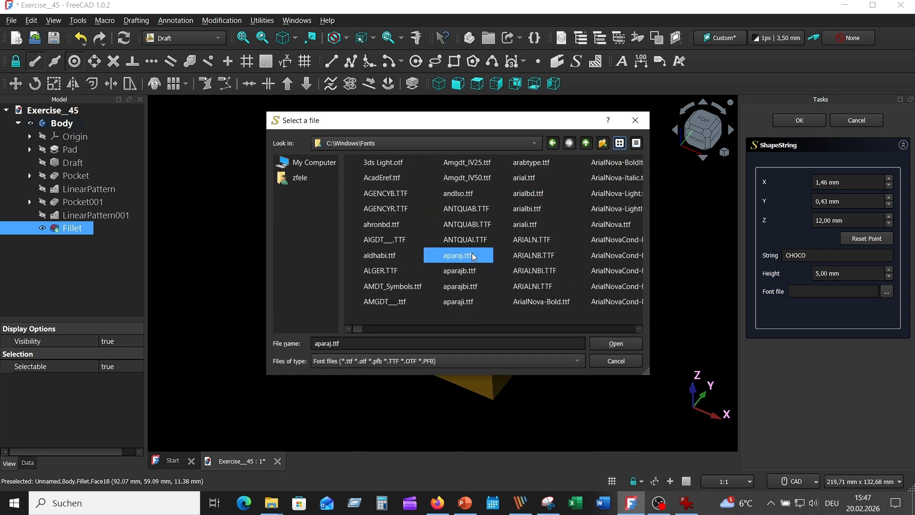
key(t)
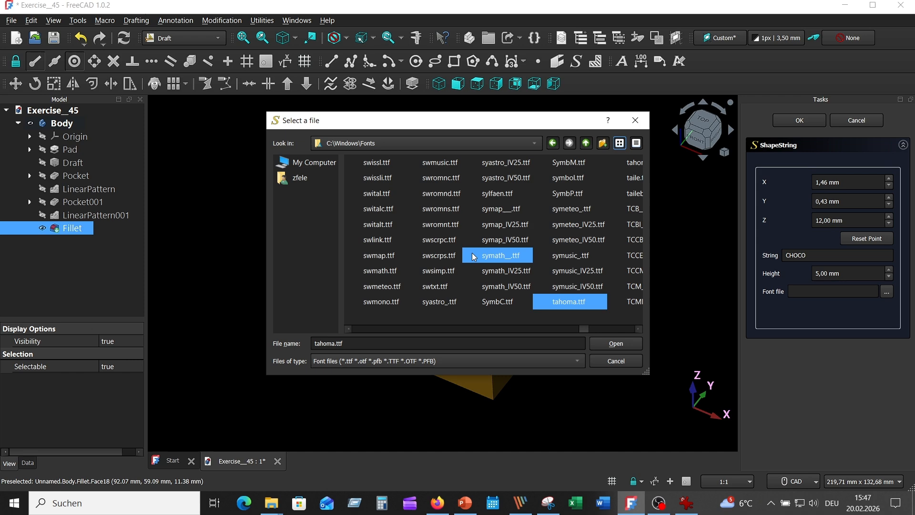
click(615, 343)
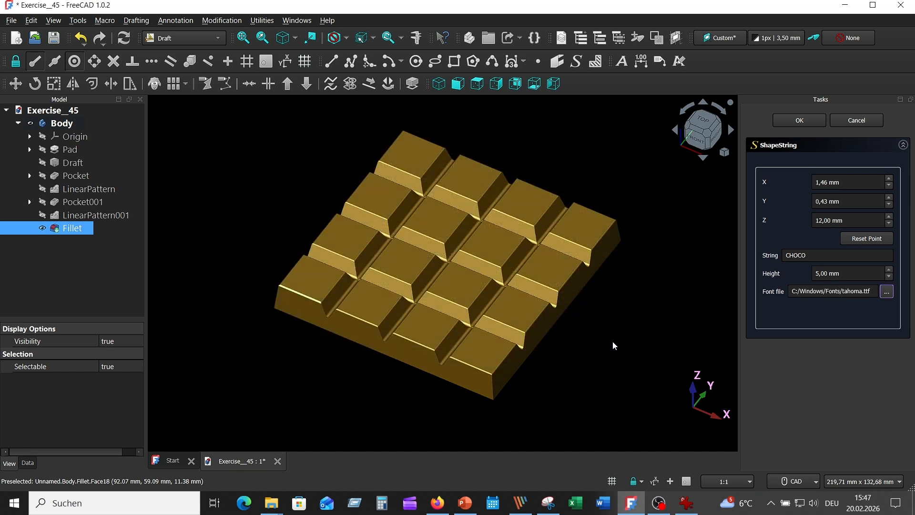
click(798, 121)
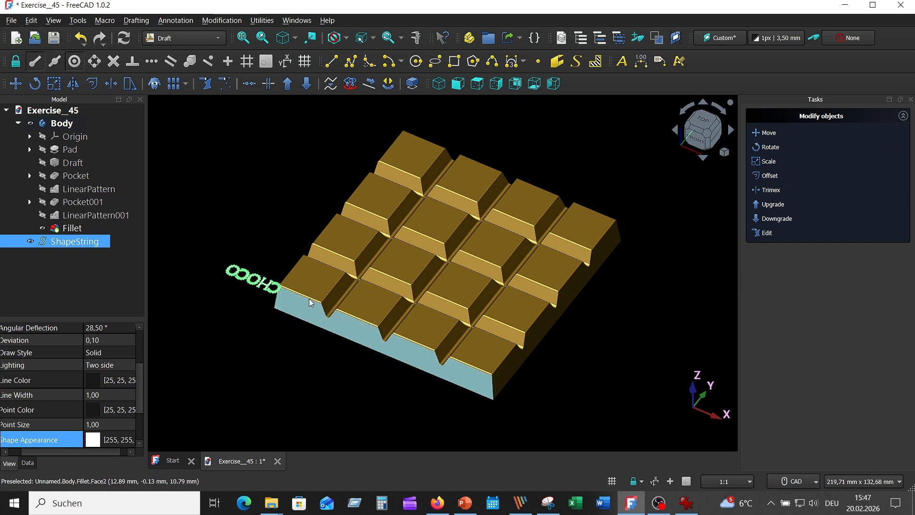
Step: Rotate the CHOCO text by about 222° around the start of its letter C so it runs diagonally across the corner piece
double_click(92, 247)
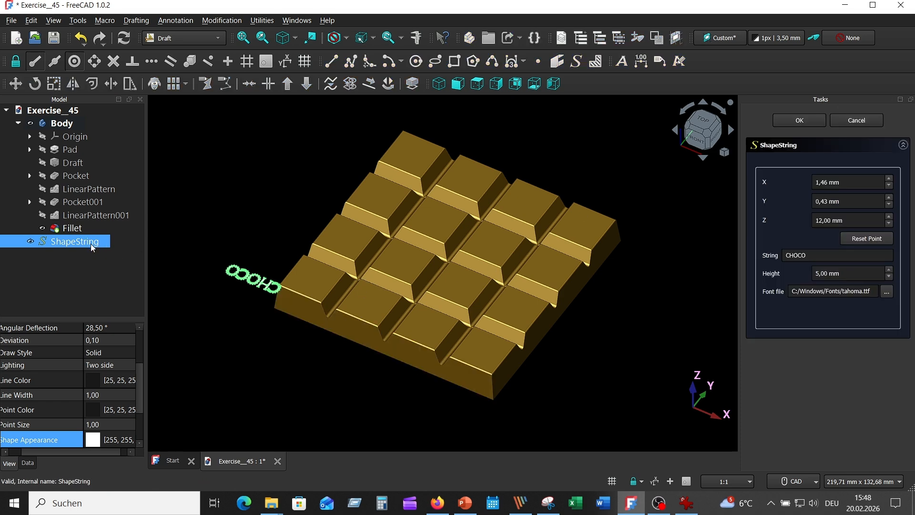
click(860, 125)
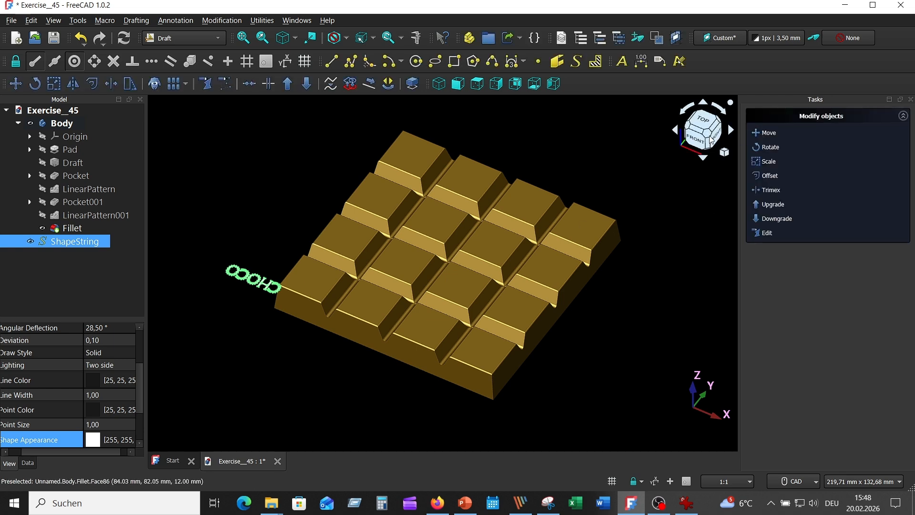
click(773, 148)
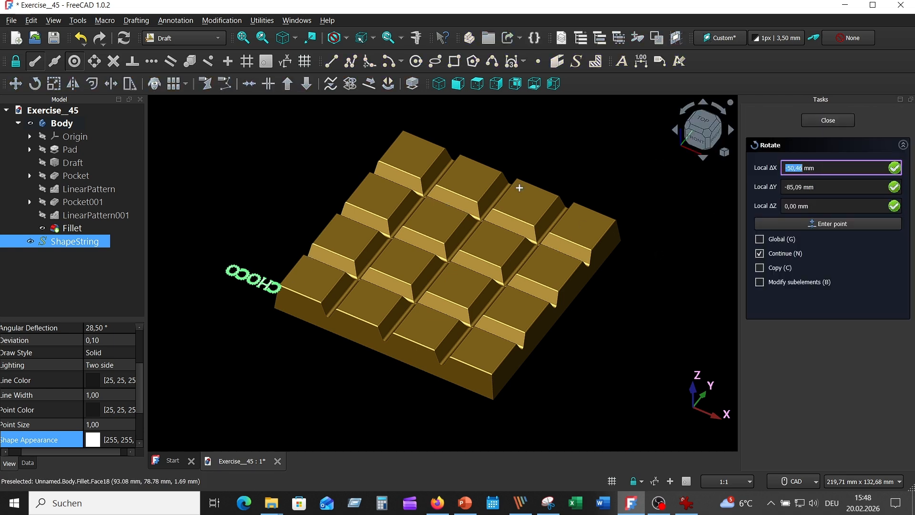
click(282, 287)
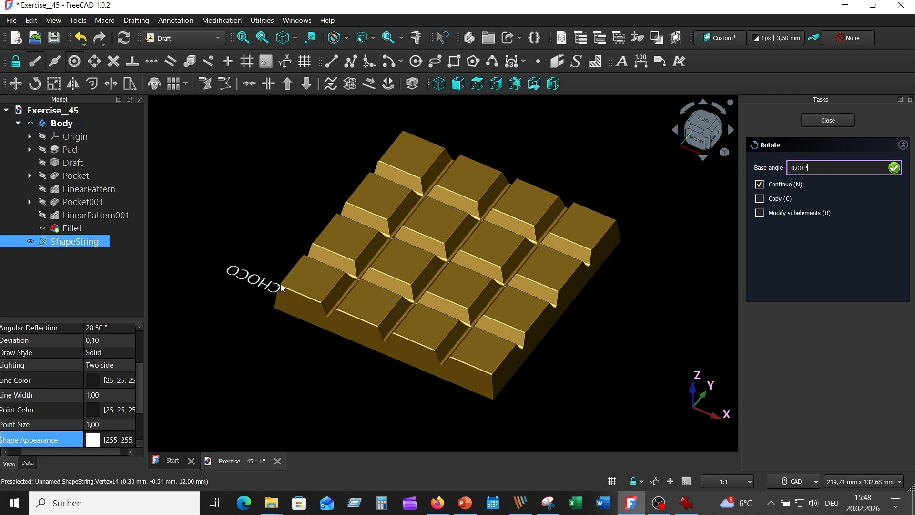
click(234, 268)
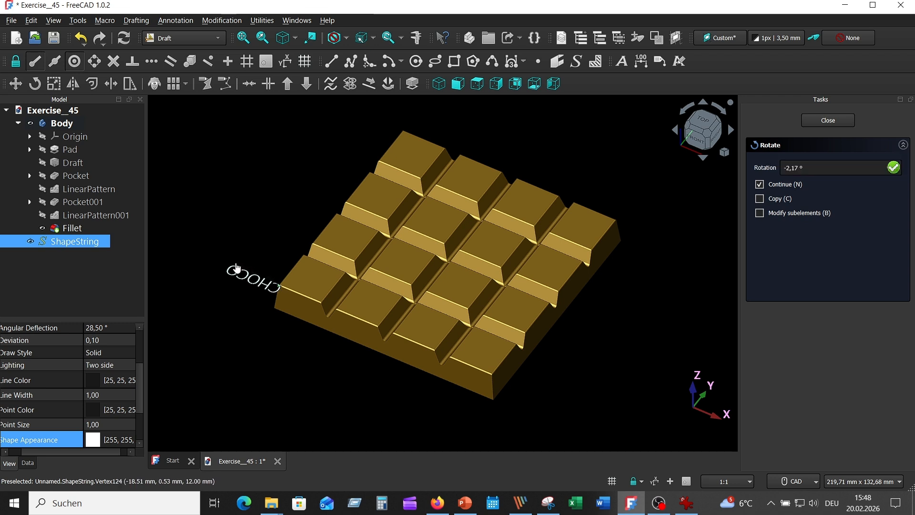
click(351, 275)
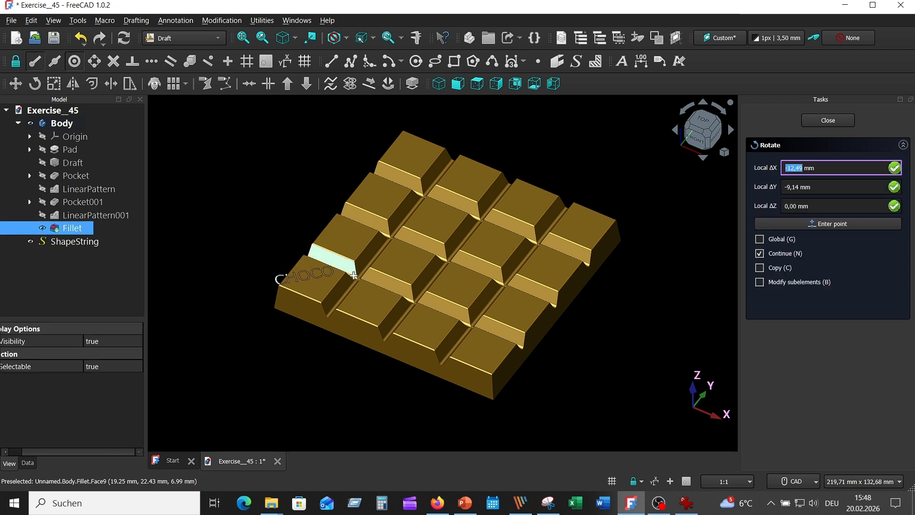
Step: Set the CHOCO text's placement position to X 2.53 mm in its data properties
click(86, 242)
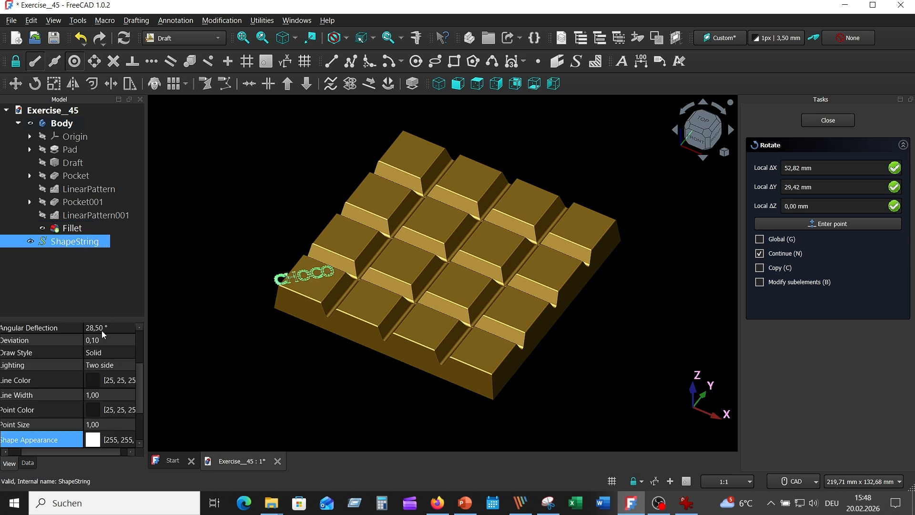
drag(145, 304, 195, 304)
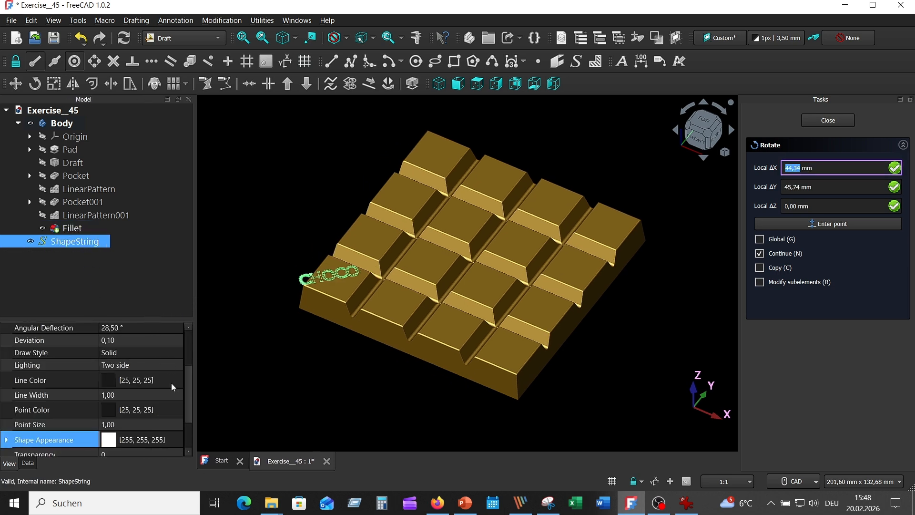
click(28, 463)
scroll(93, 410, up, 3)
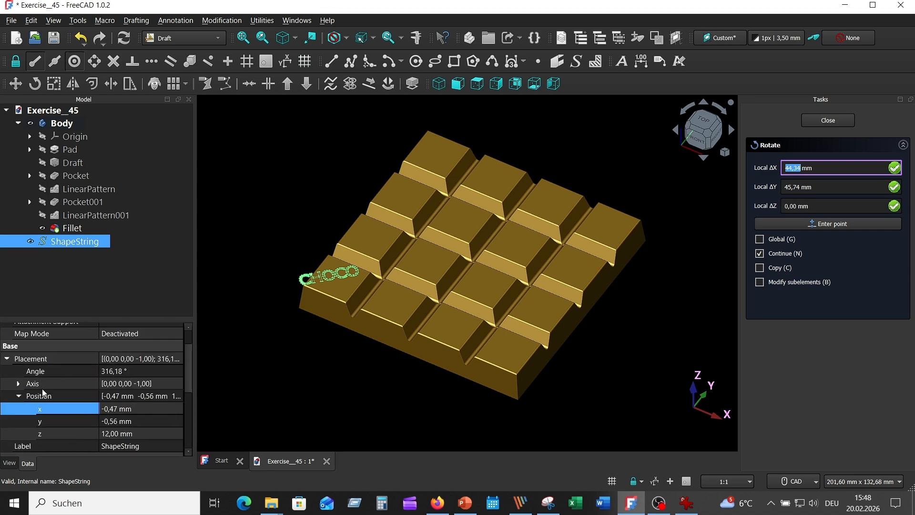
click(18, 396)
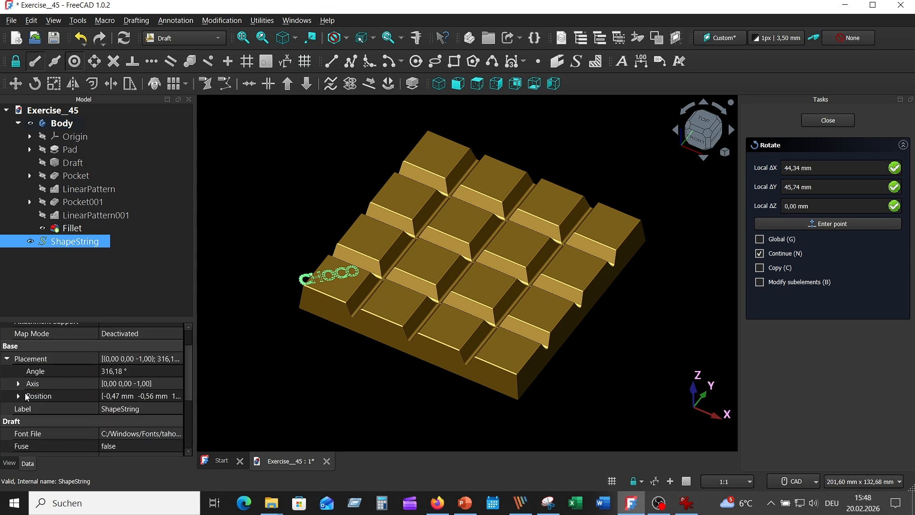
click(19, 396)
click(167, 411)
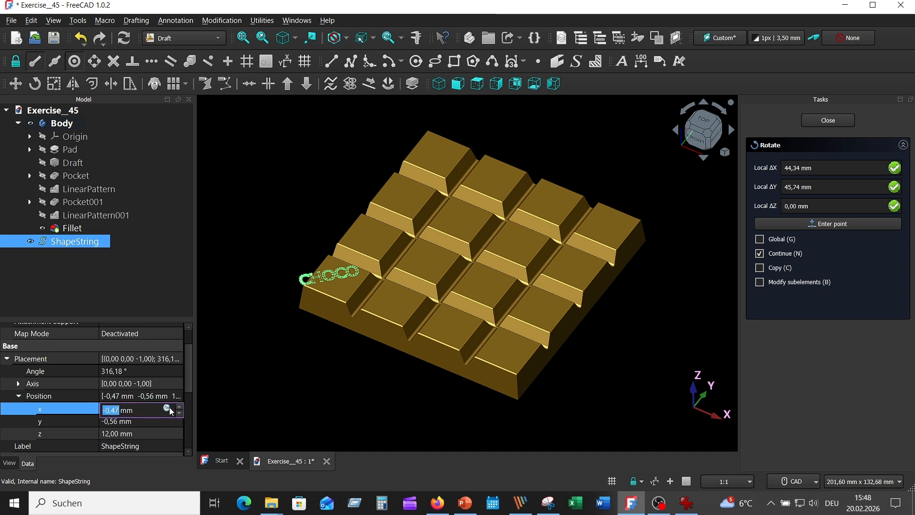
click(180, 406)
click(180, 406)
click(180, 406)
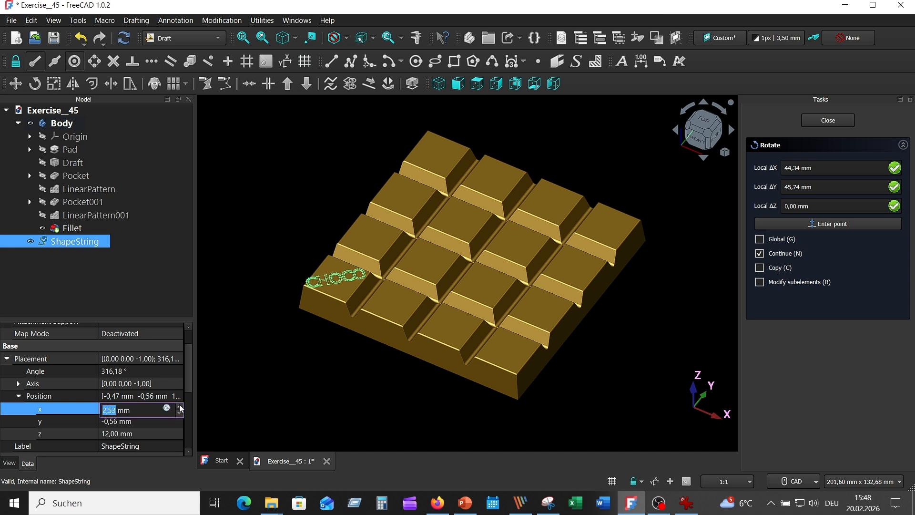
click(180, 406)
click(179, 414)
Step: Set the CHOCO text's placement position to Y 0.44 mm
click(171, 423)
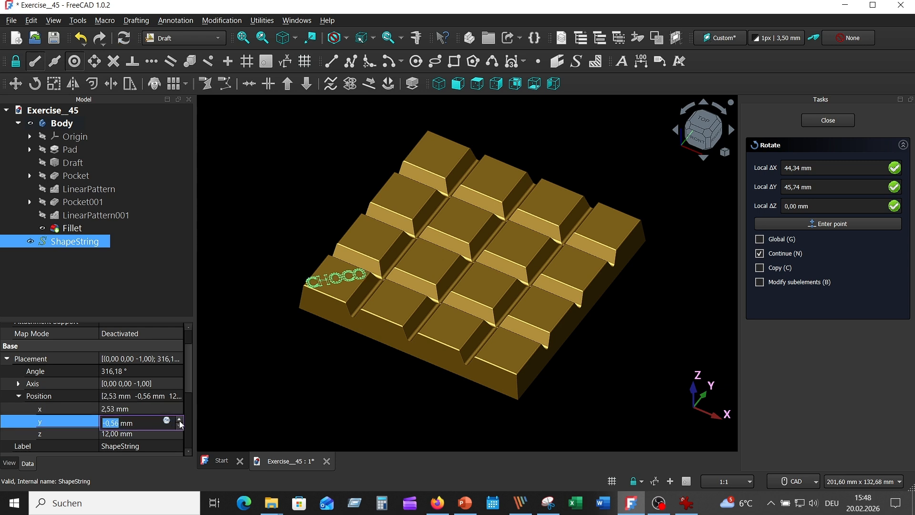
click(180, 420)
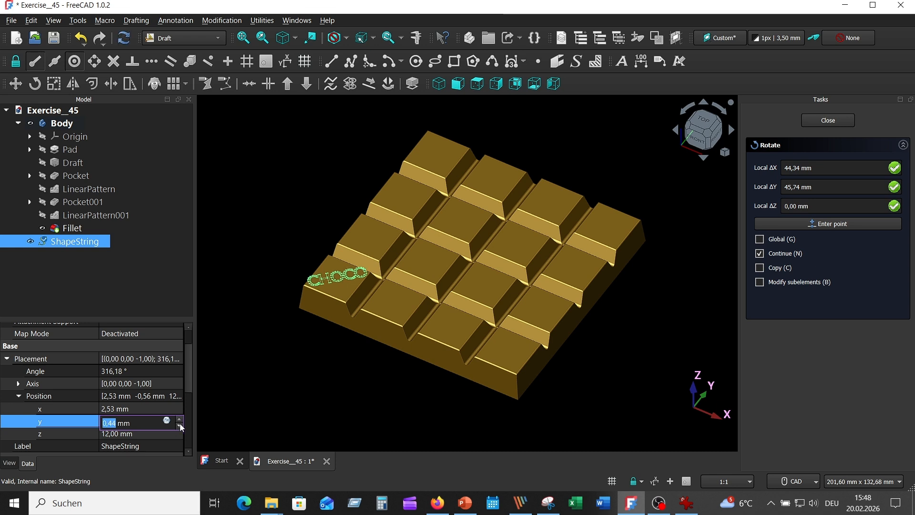
click(180, 425)
click(181, 418)
Step: Set the CHOCO text's size to 4.5 mm in its data properties
scroll(183, 421, down, 4)
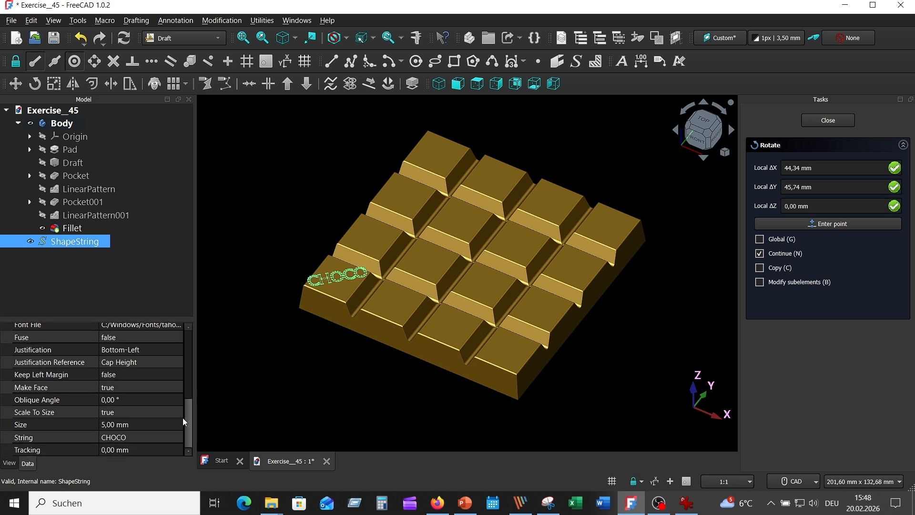
click(117, 425)
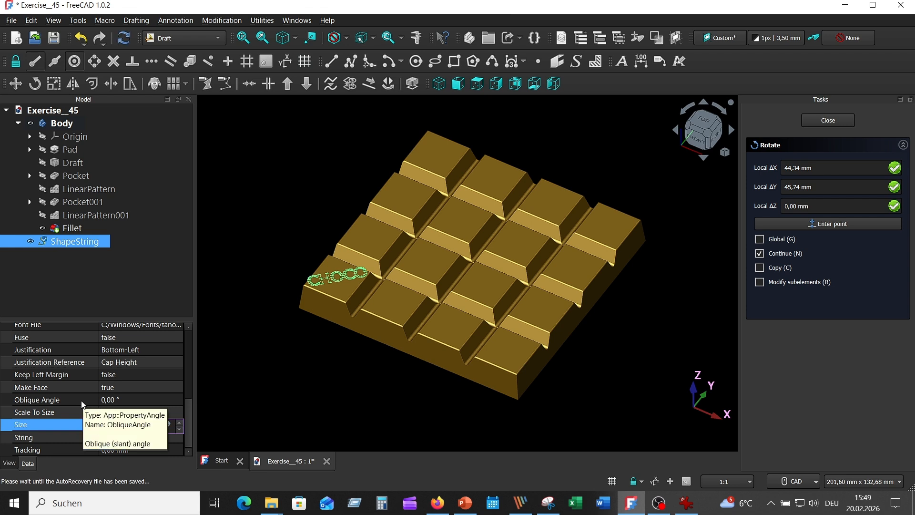
key(Return)
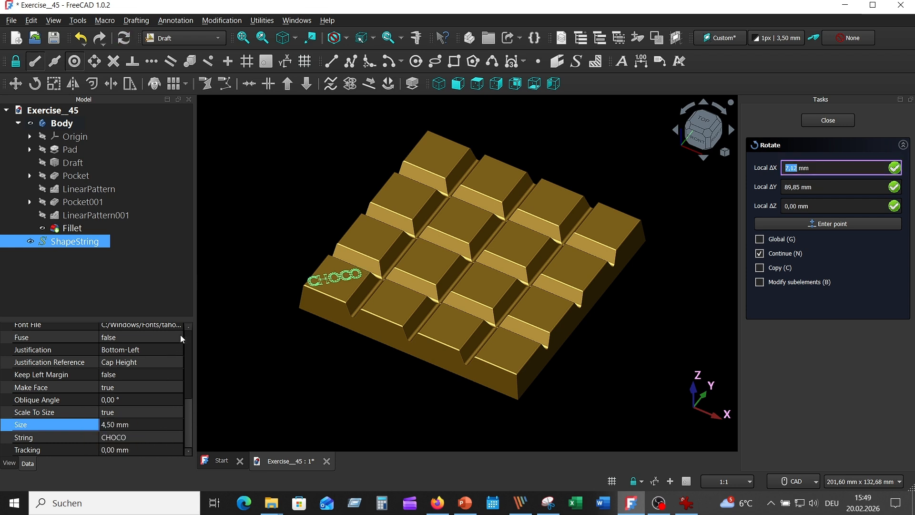
Step: Set the CHOCO text's placement position to X 3.53 mm and end the Rotate command
scroll(158, 390, up, 3)
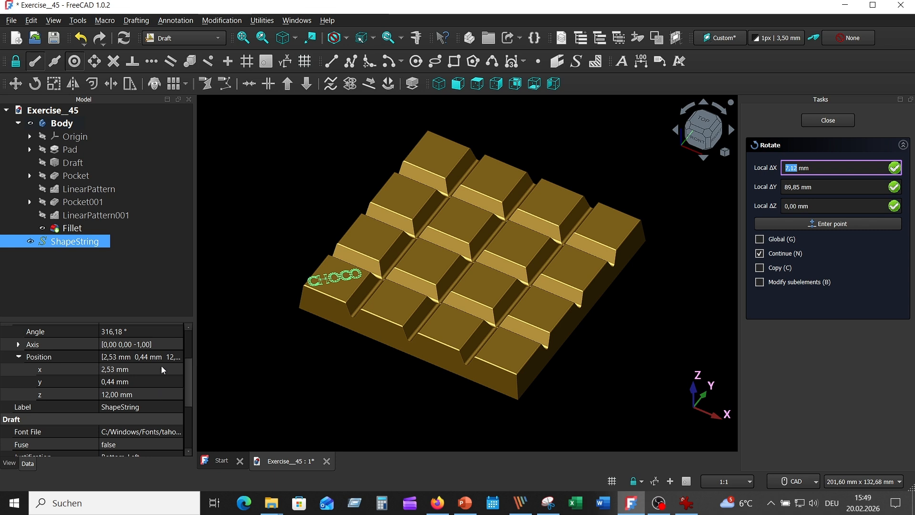
click(163, 369)
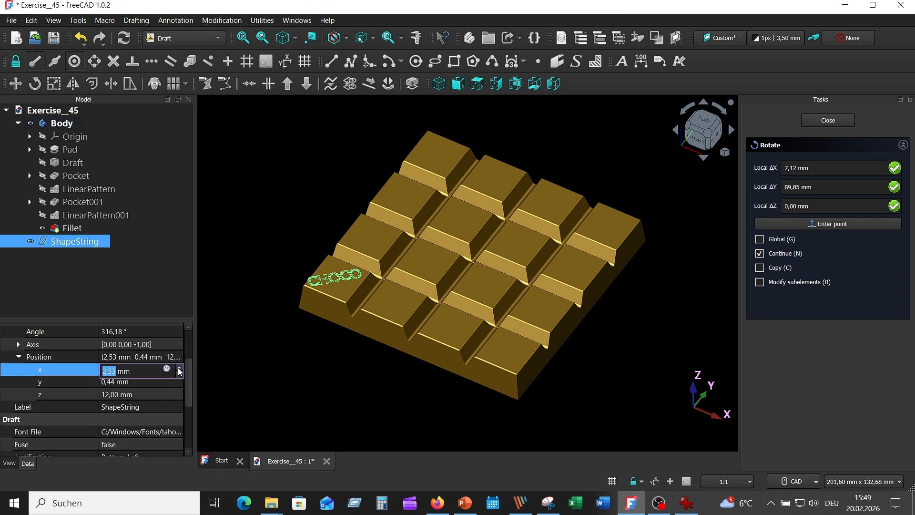
key(Return)
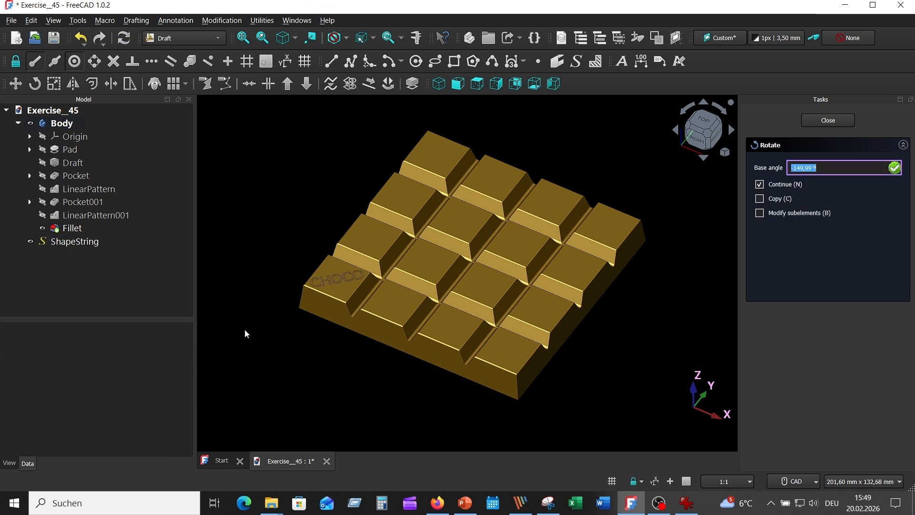
click(831, 120)
Step: Switch to the Part workbench and extrude the CHOCO text 1.5 mm along its normal
click(76, 242)
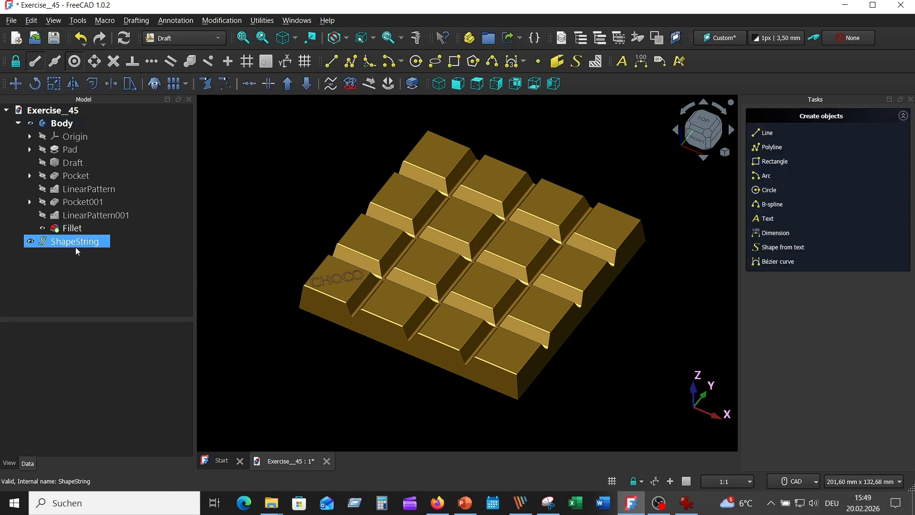
click(222, 36)
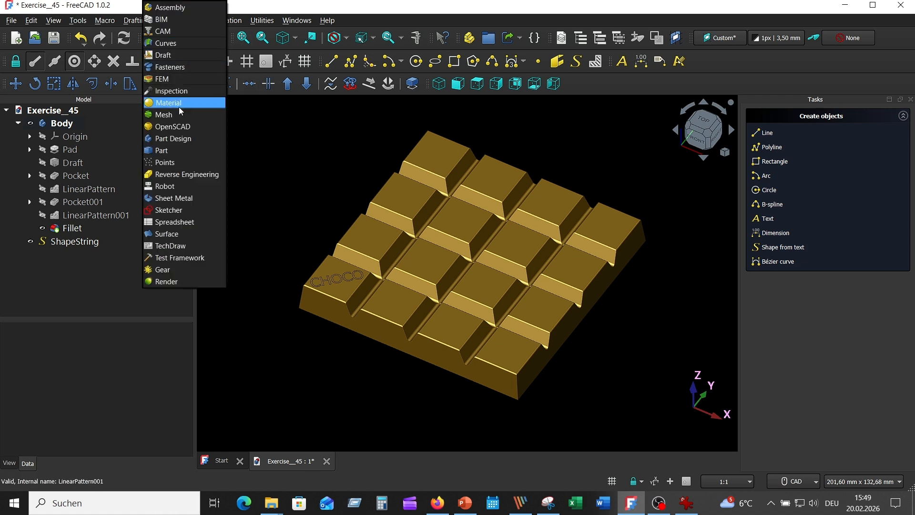
click(194, 162)
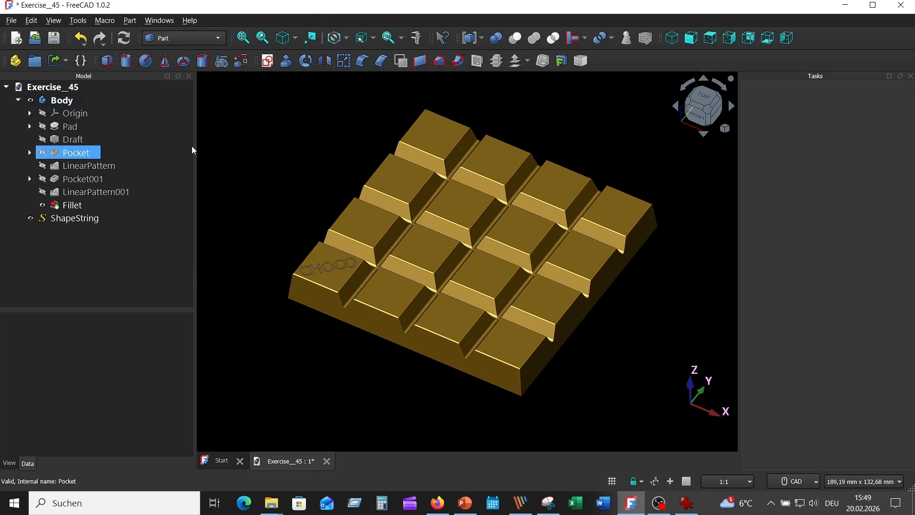
click(95, 218)
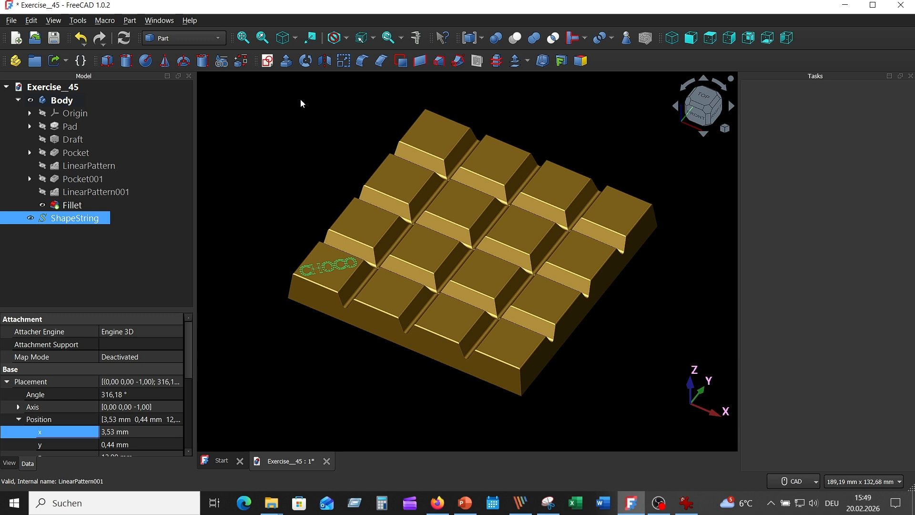
click(286, 60)
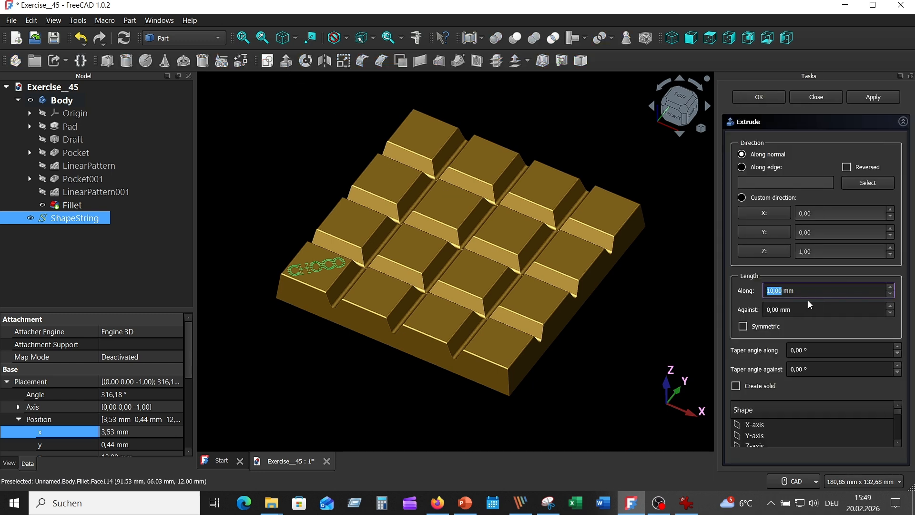
click(791, 290)
triple_click(791, 290)
text(1,5)
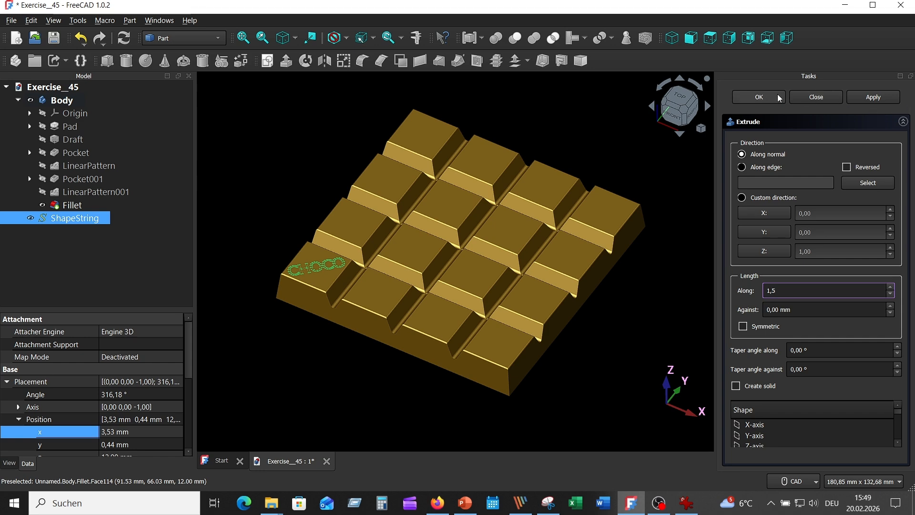
click(873, 97)
click(761, 96)
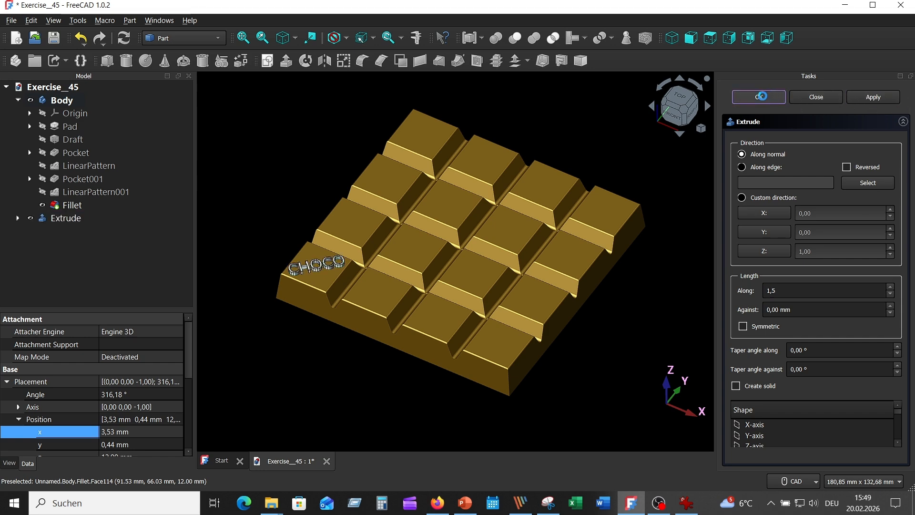
Step: Delete the duplicate second extrusion of the CHOCO text and set the remaining extrusion's display mode to Shaded
click(88, 231)
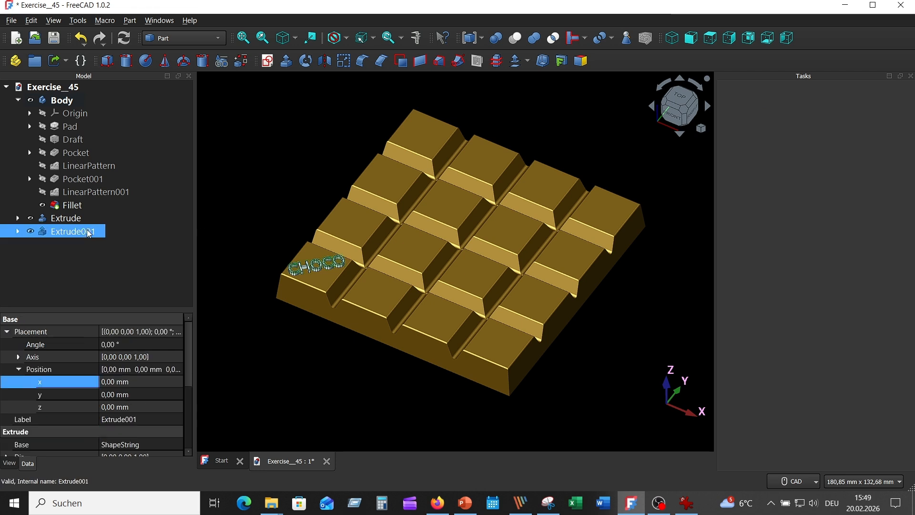
key(Delete)
click(82, 219)
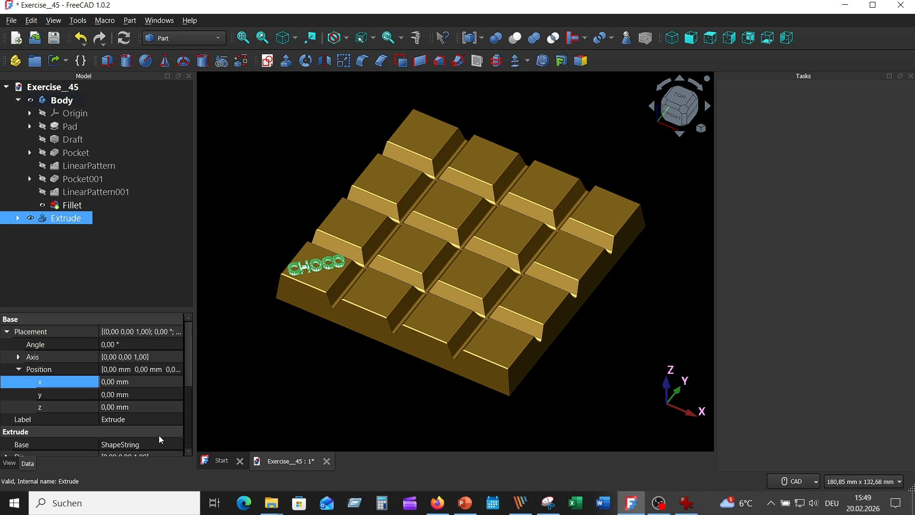
click(9, 462)
scroll(133, 400, up, 3)
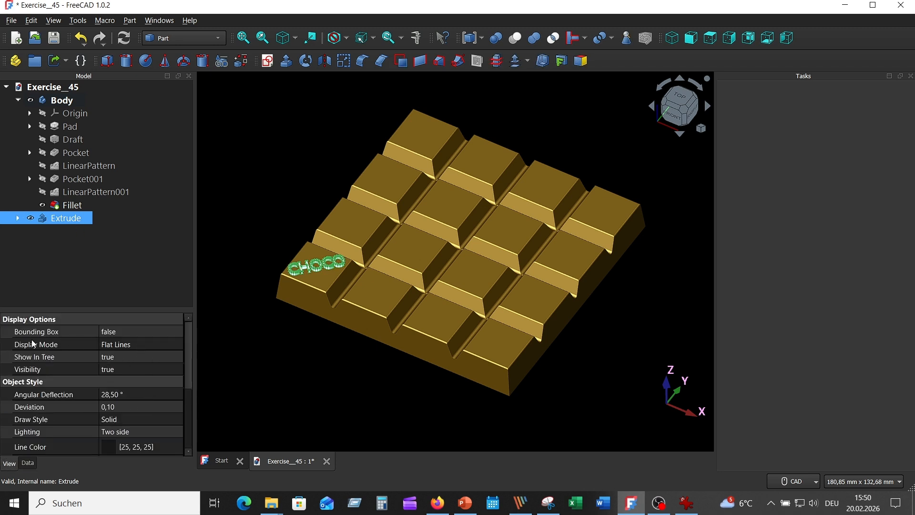
click(164, 348)
click(173, 348)
click(164, 359)
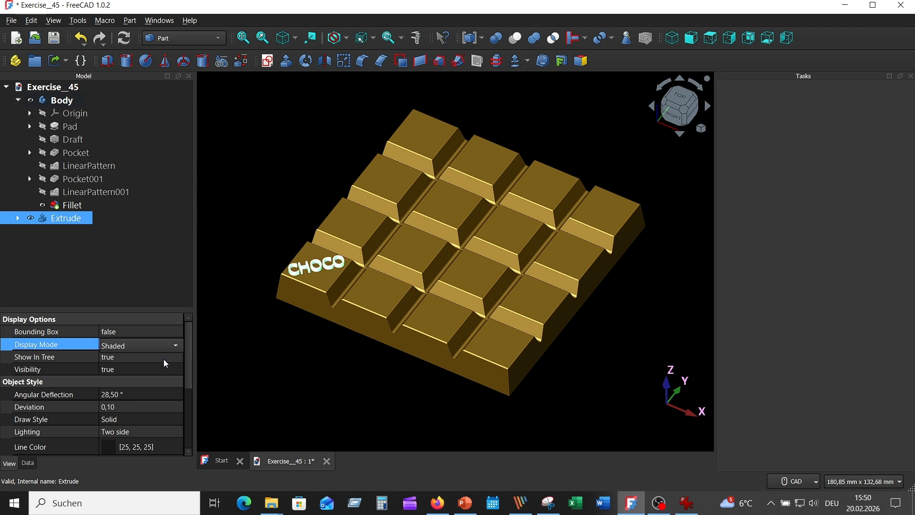
Step: Set the CHOCO extrusion's shape appearance to bright green #55ff00
scroll(158, 352, down, 3)
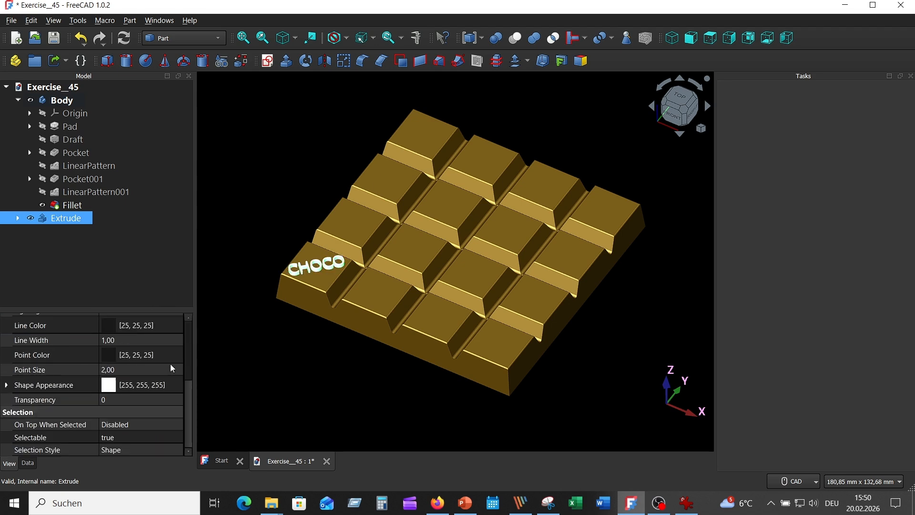
click(109, 384)
click(148, 384)
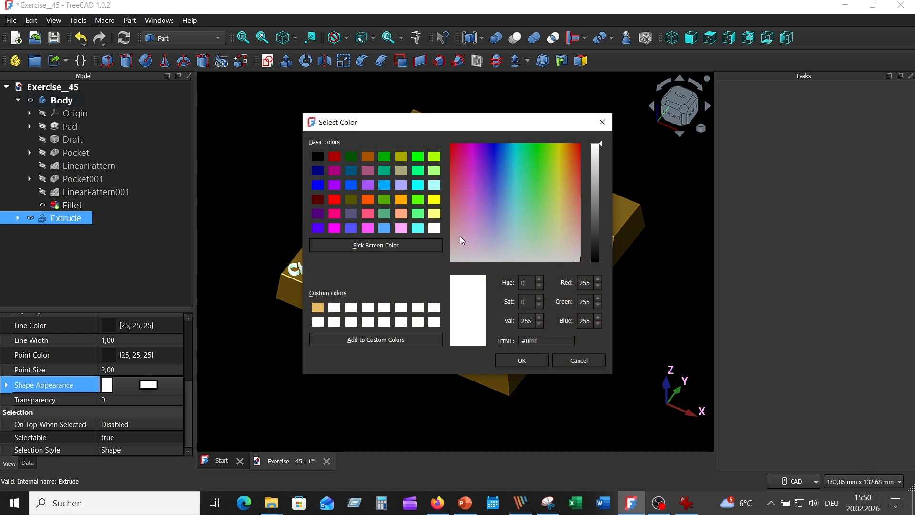
click(419, 198)
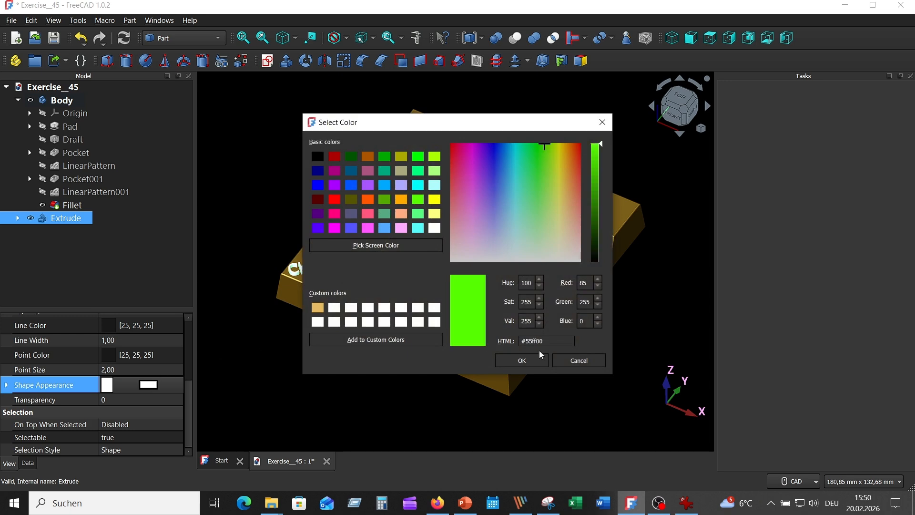
click(522, 361)
click(300, 194)
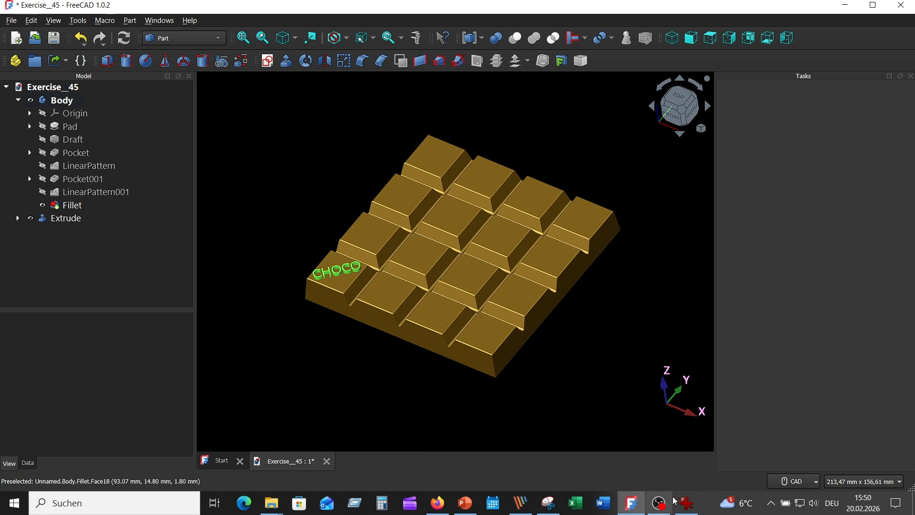
Step: Consult the reference drawing, switch to the Draft workbench and set up an orthogonal array of the CHOCO extrusion with 4 X and 4 Y elements
click(686, 502)
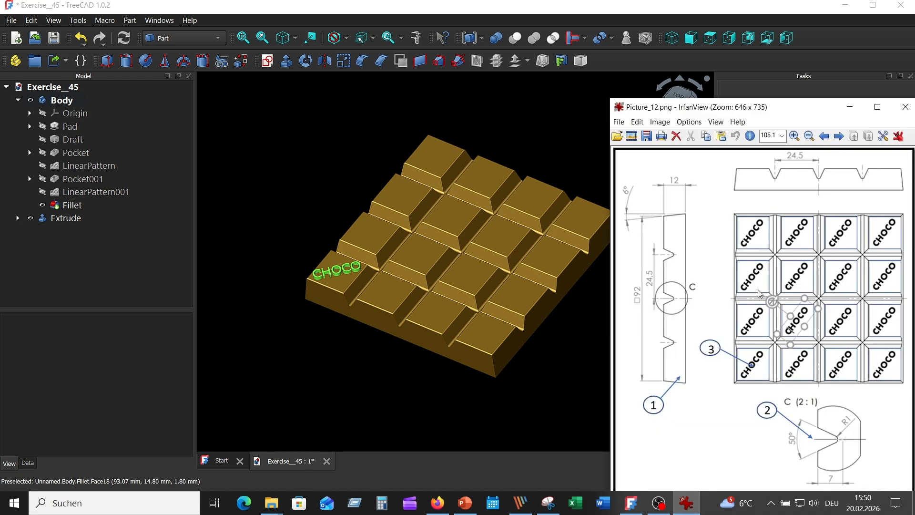
click(280, 138)
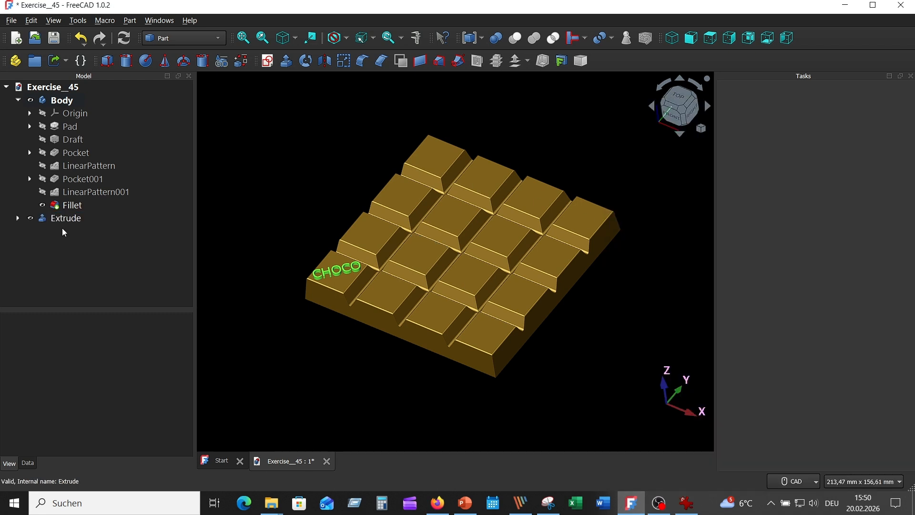
click(66, 217)
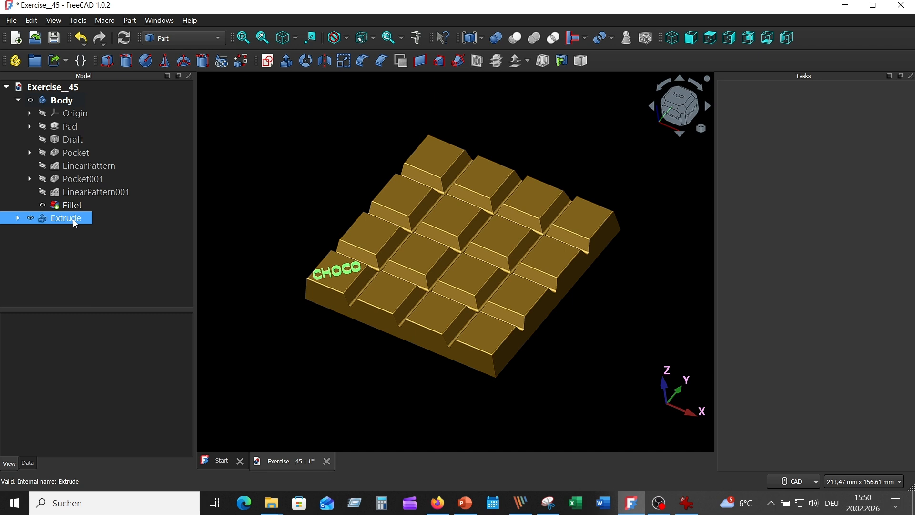
click(212, 38)
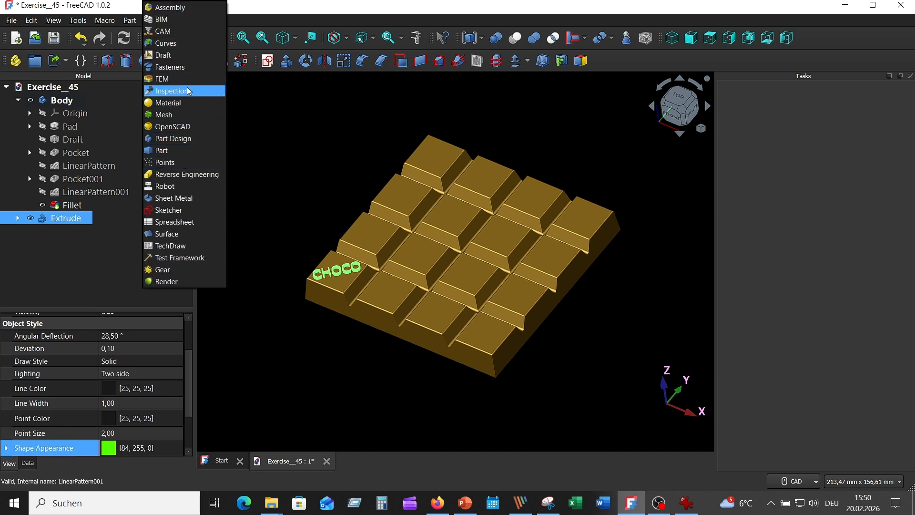
click(165, 55)
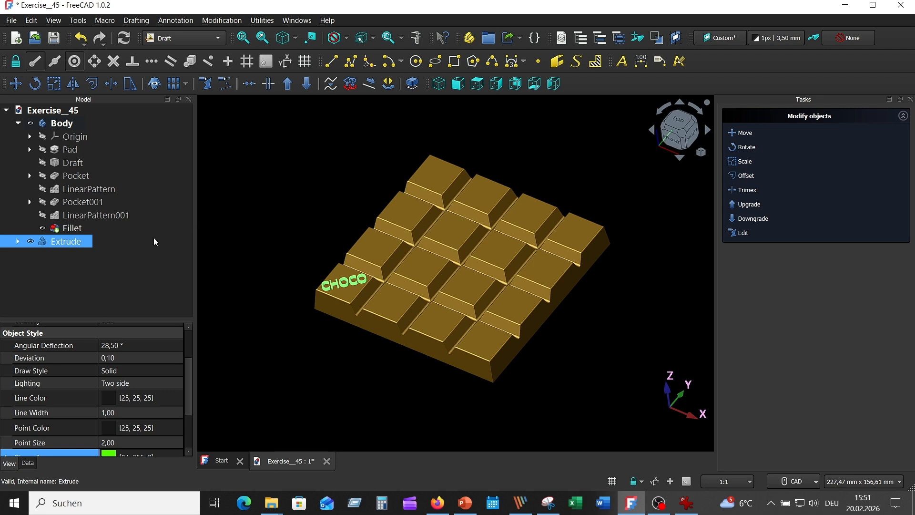
click(187, 90)
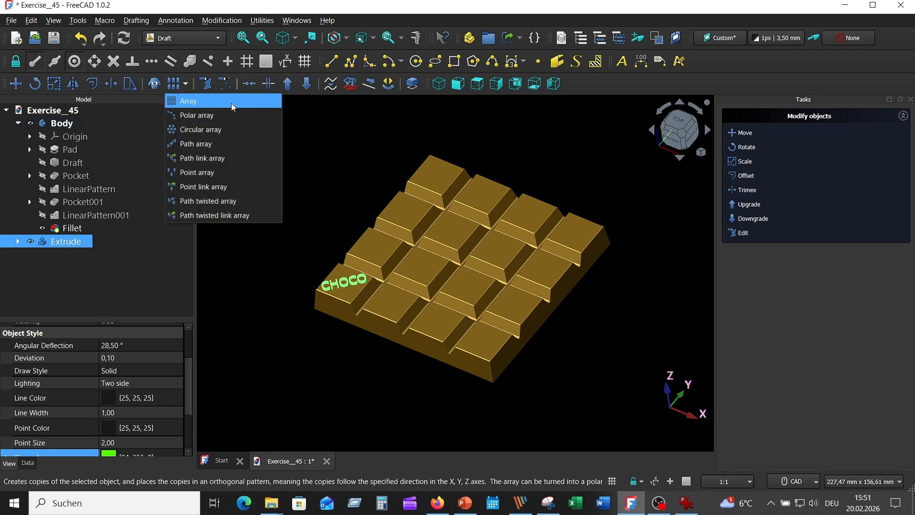
click(195, 102)
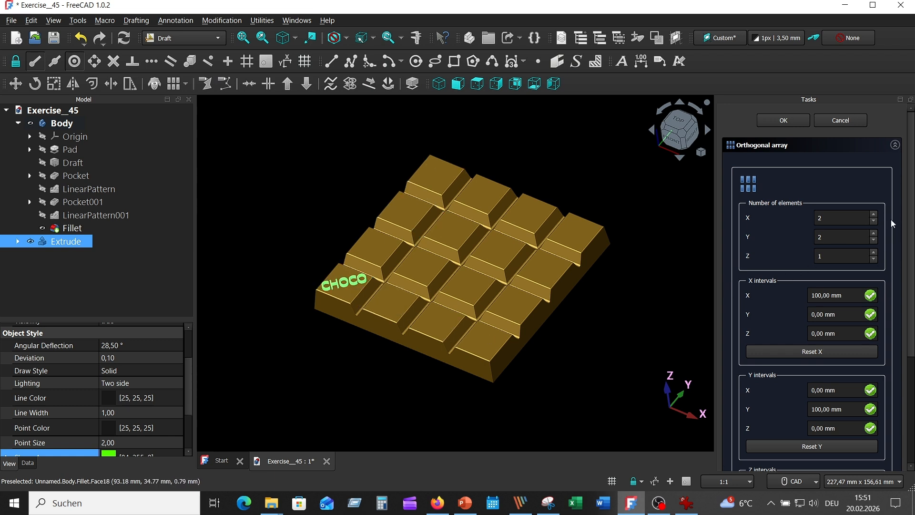
click(874, 215)
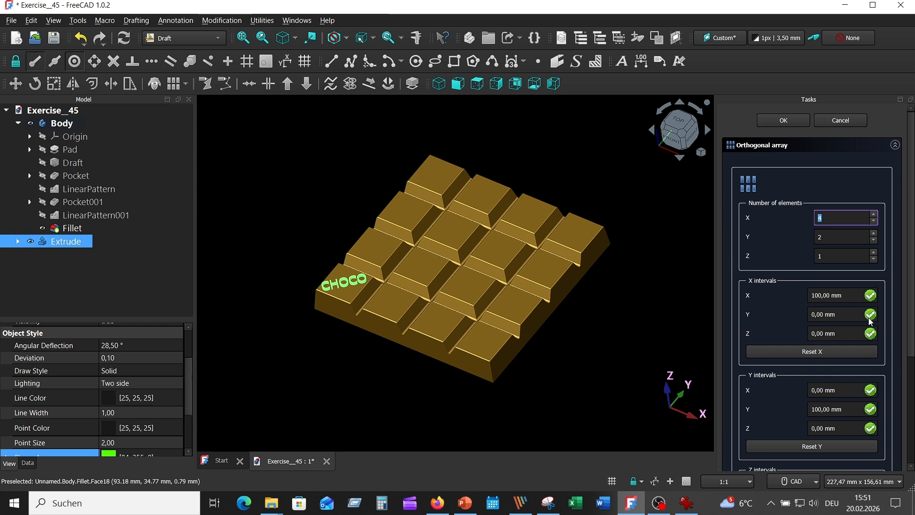
click(874, 234)
click(874, 234)
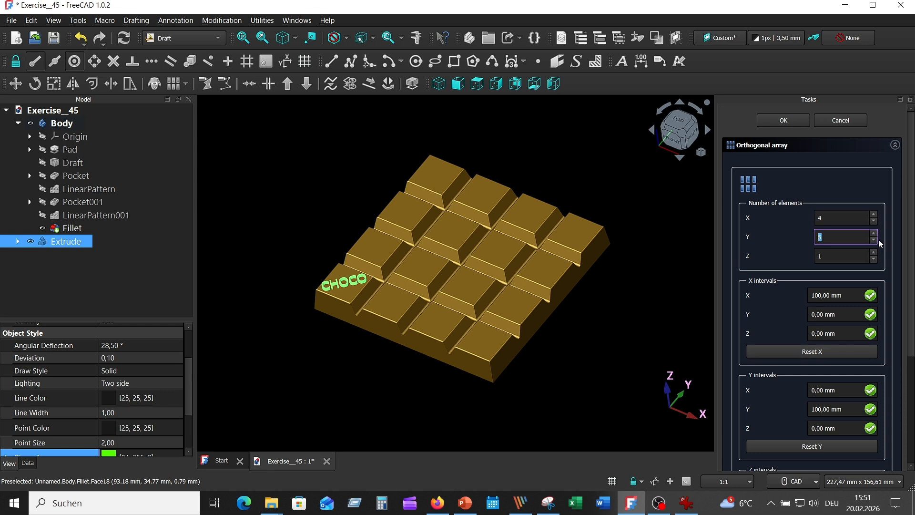
click(874, 240)
Step: Set the array's X interval to 24 mm and Y interval to 24.5 mm, and create the lettering array
drag(822, 294, 810, 295)
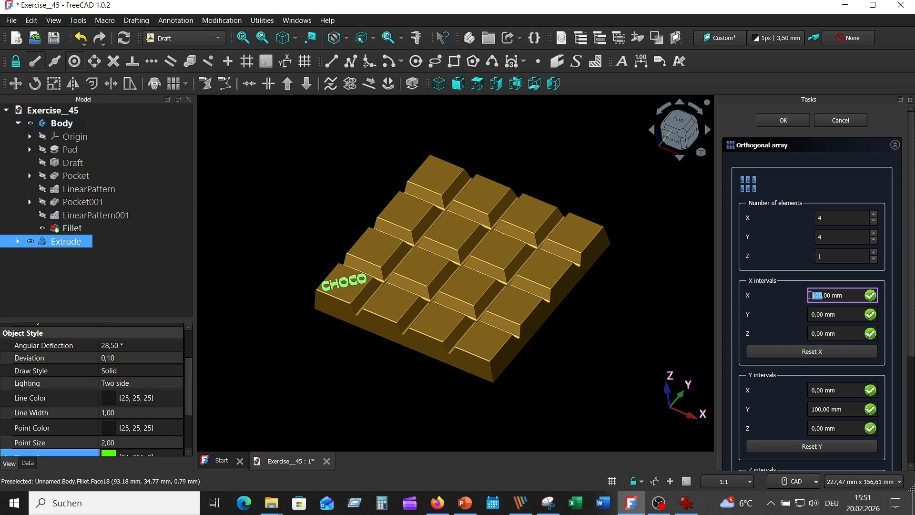
text(24)
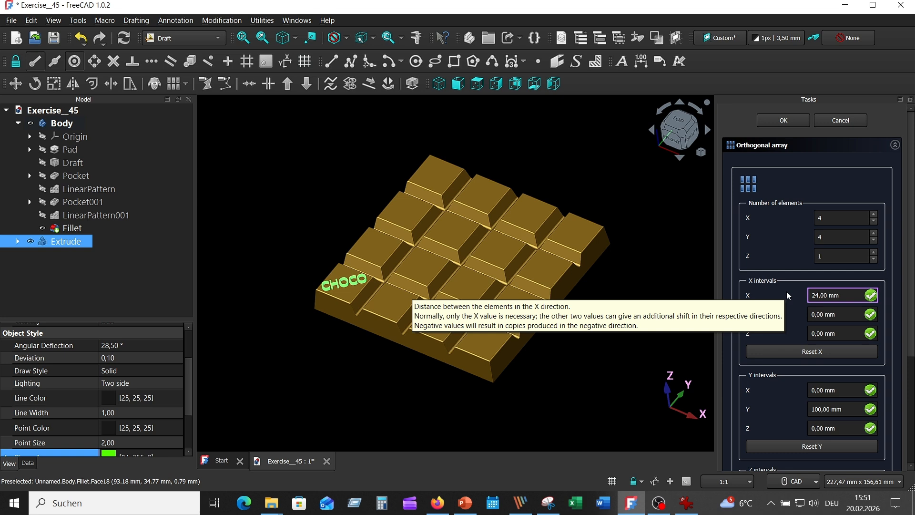
click(826, 389)
key(BackSpace)
key(BackSpace)
key(BackSpace)
key(BackSpace)
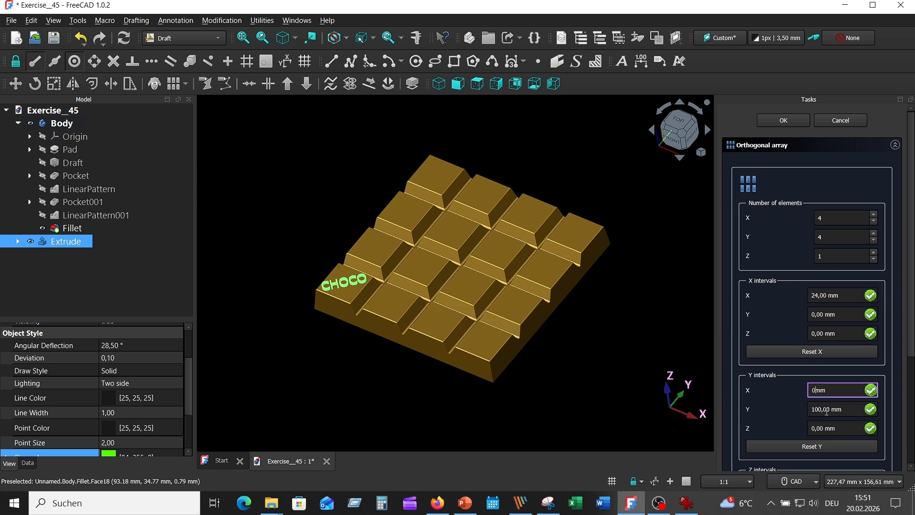
drag(821, 413, 805, 412)
text(24)
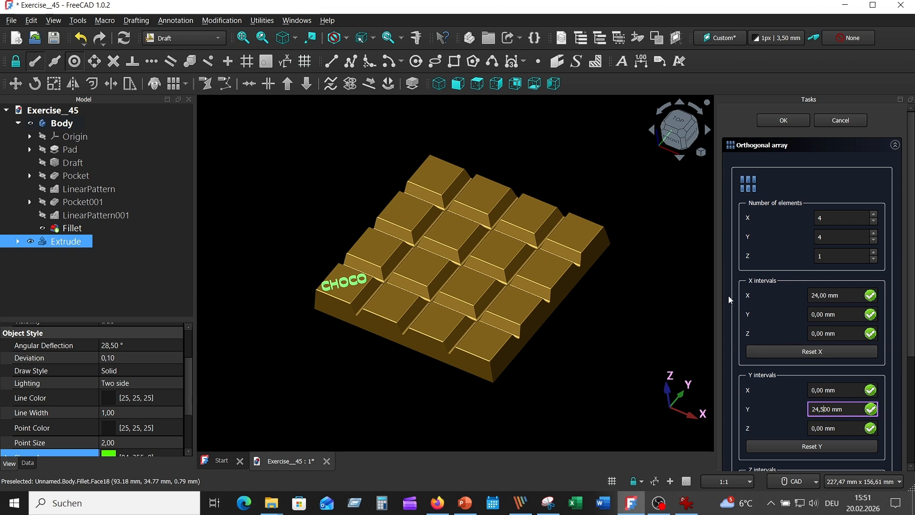
click(786, 123)
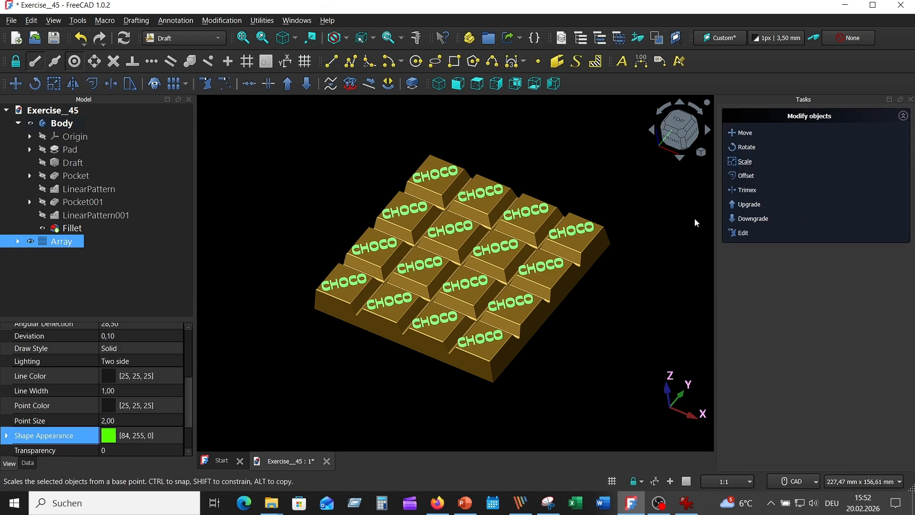
middle_drag(567, 366, 599, 334)
scroll(569, 326, down, 1)
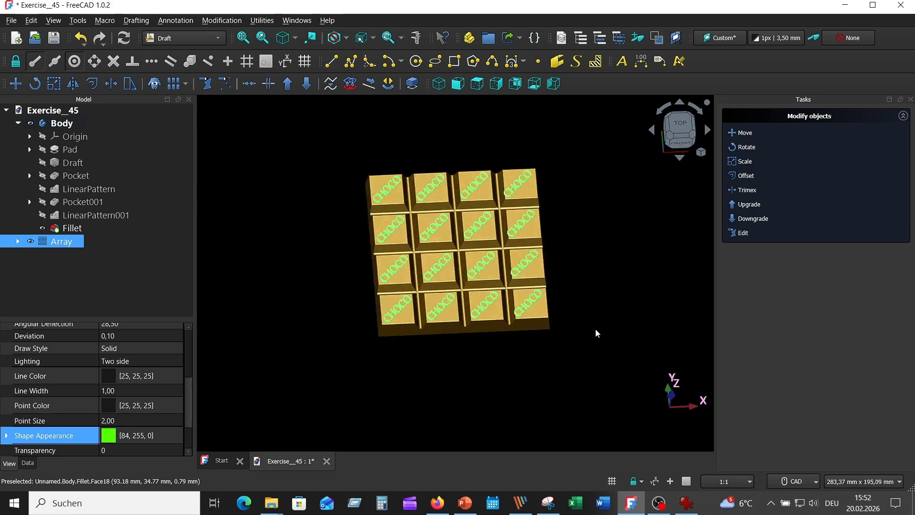
click(596, 330)
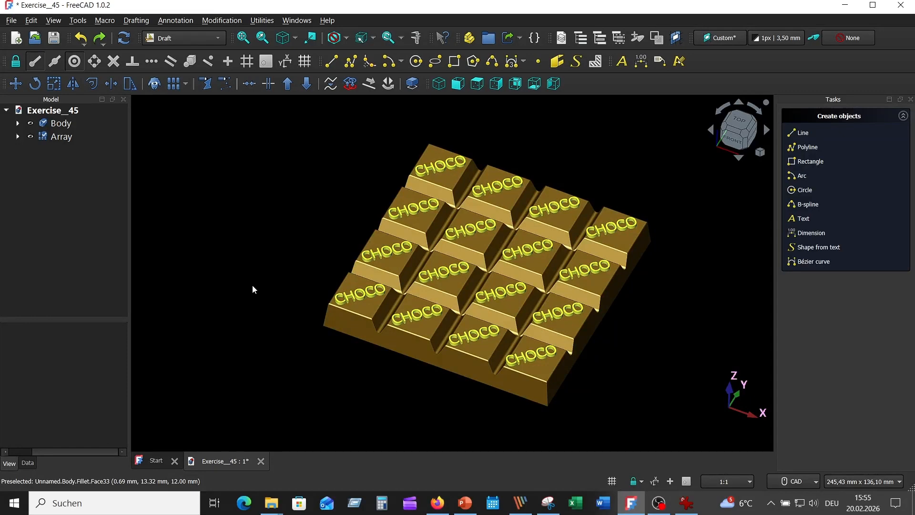
Step: Change the CHOCO lettering array's shape appearance to light blue #55aaff
click(61, 136)
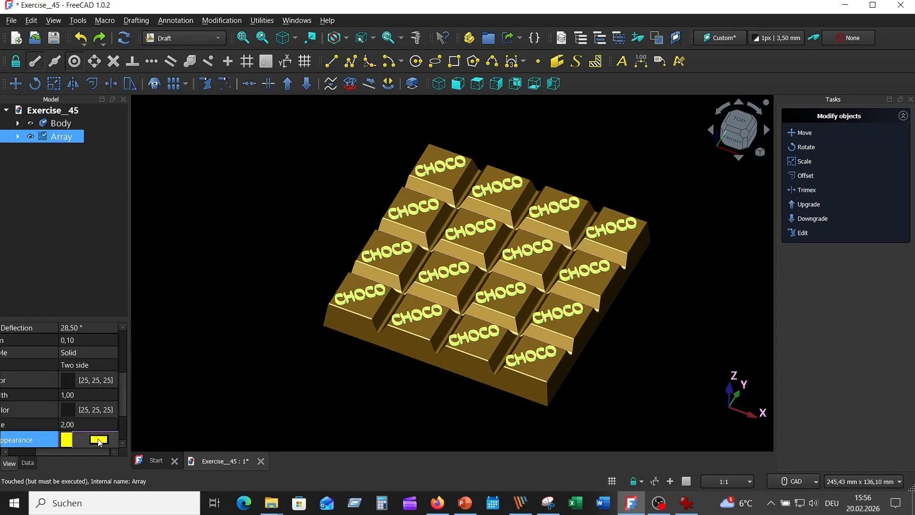
click(101, 439)
click(385, 228)
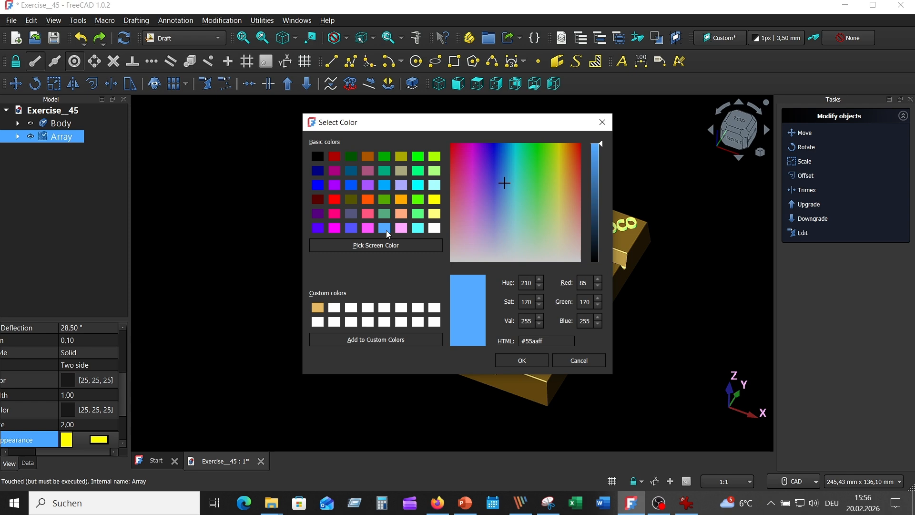
click(514, 357)
click(264, 199)
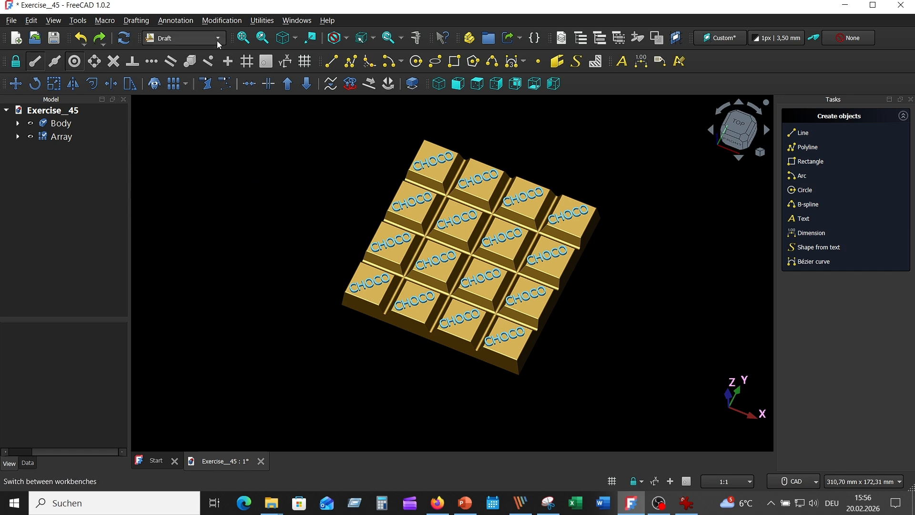
Step: Switch to the Part workbench and make a Union of the chocolate bar body and the CHOCO lettering array
click(190, 38)
click(189, 150)
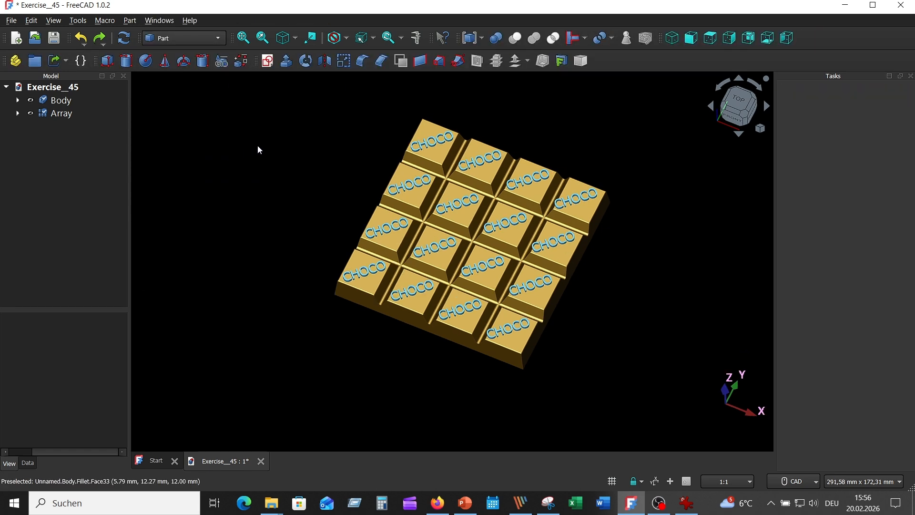
click(61, 101)
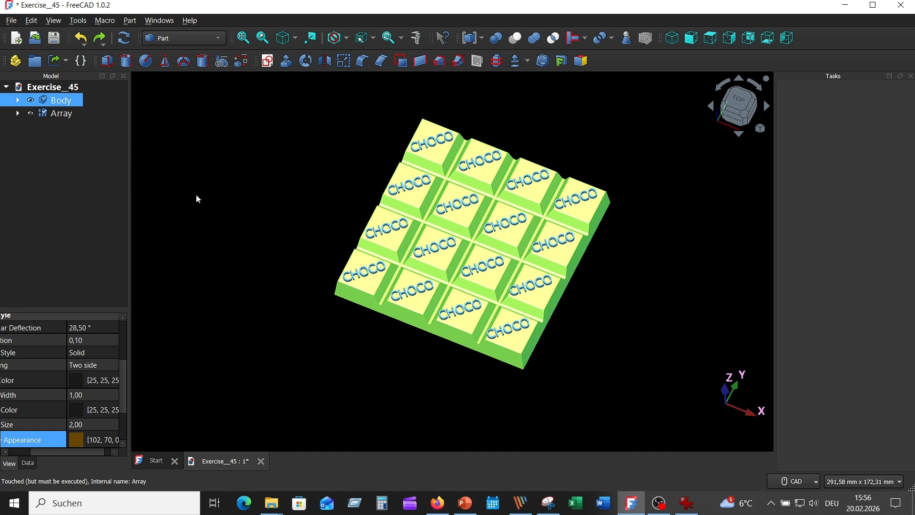
ctrl+click(61, 113)
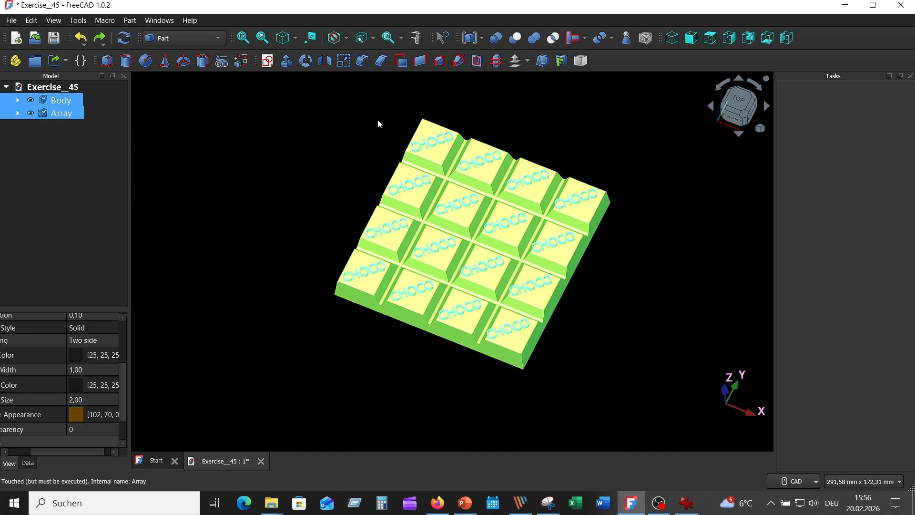
click(537, 41)
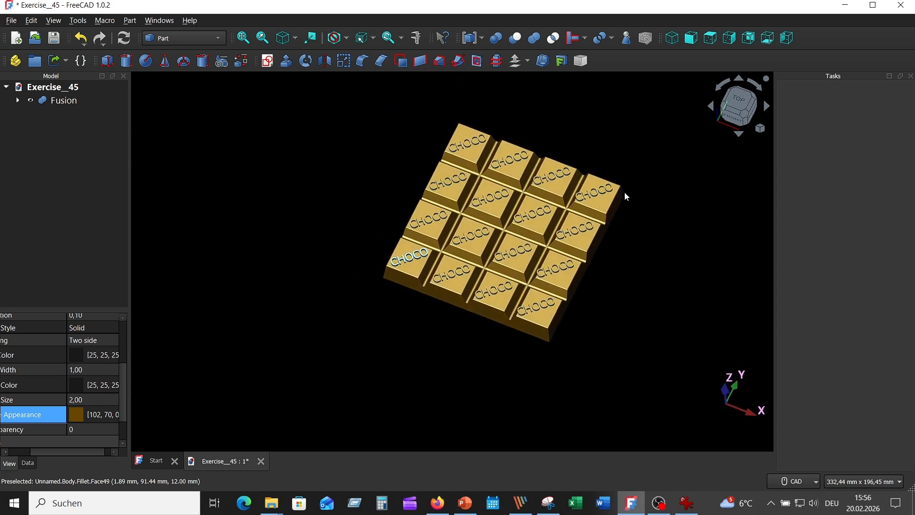
Step: Hide the fused chocolate bar and show it again to check that bar and lettering act as one object
click(63, 101)
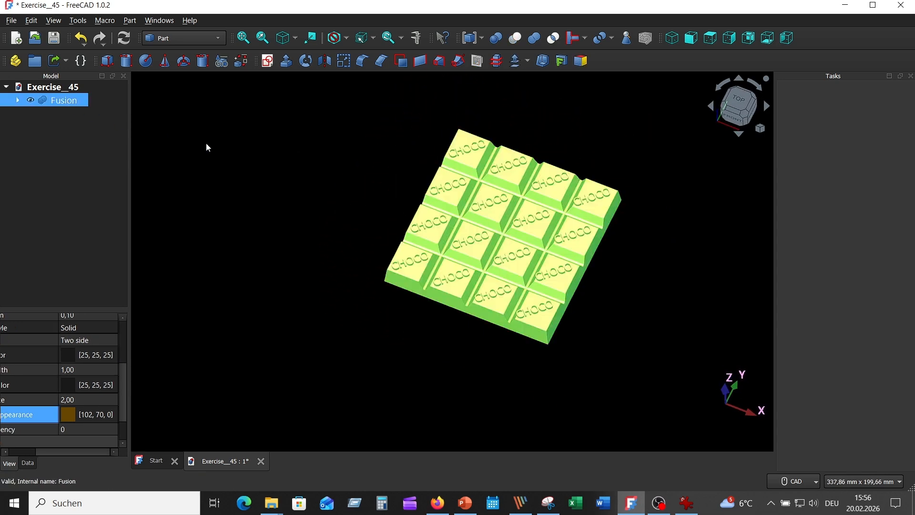
click(30, 100)
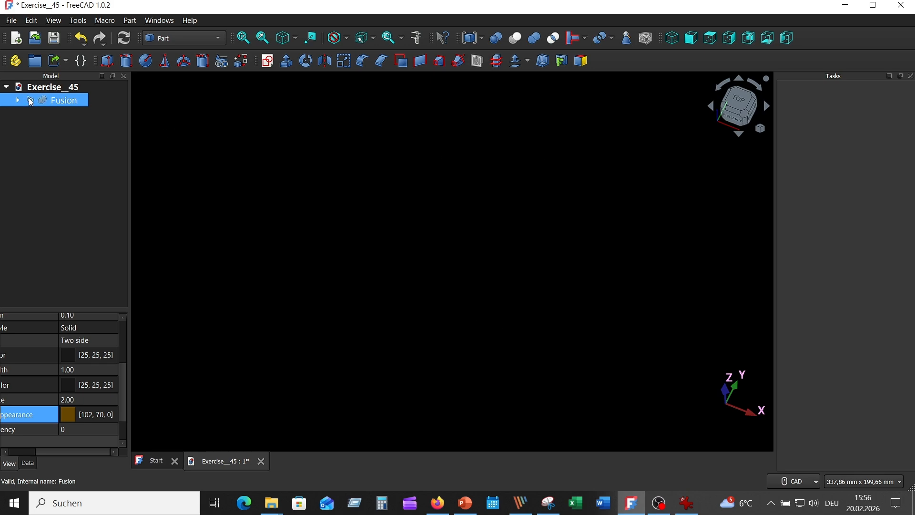
click(30, 100)
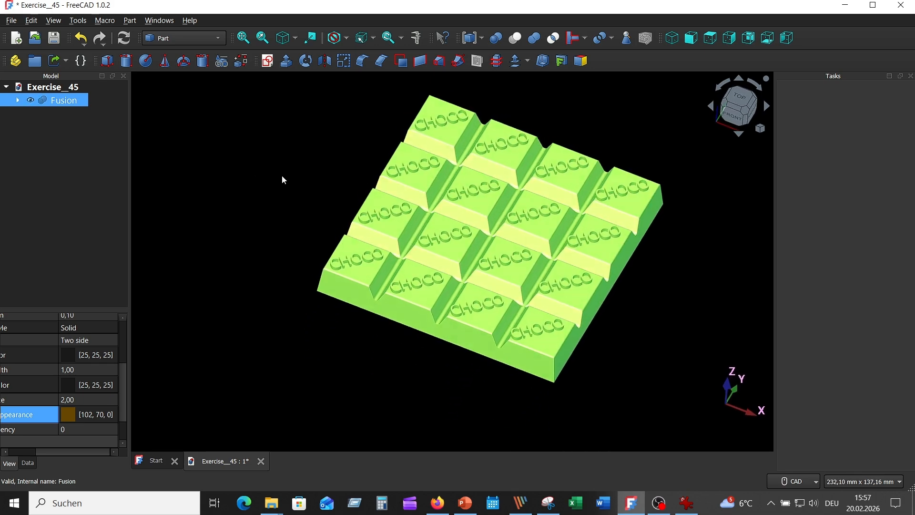